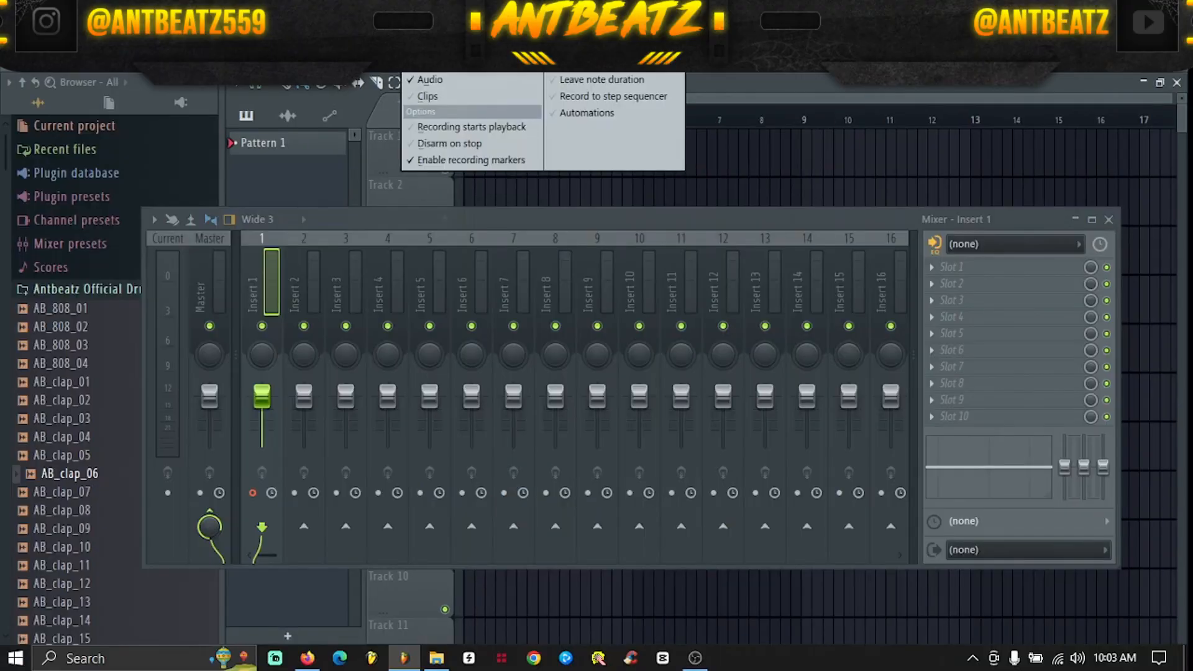
# Add an F#4 note after the F4 note in the MPC melody and play it back
pyautogui.press('Escape')
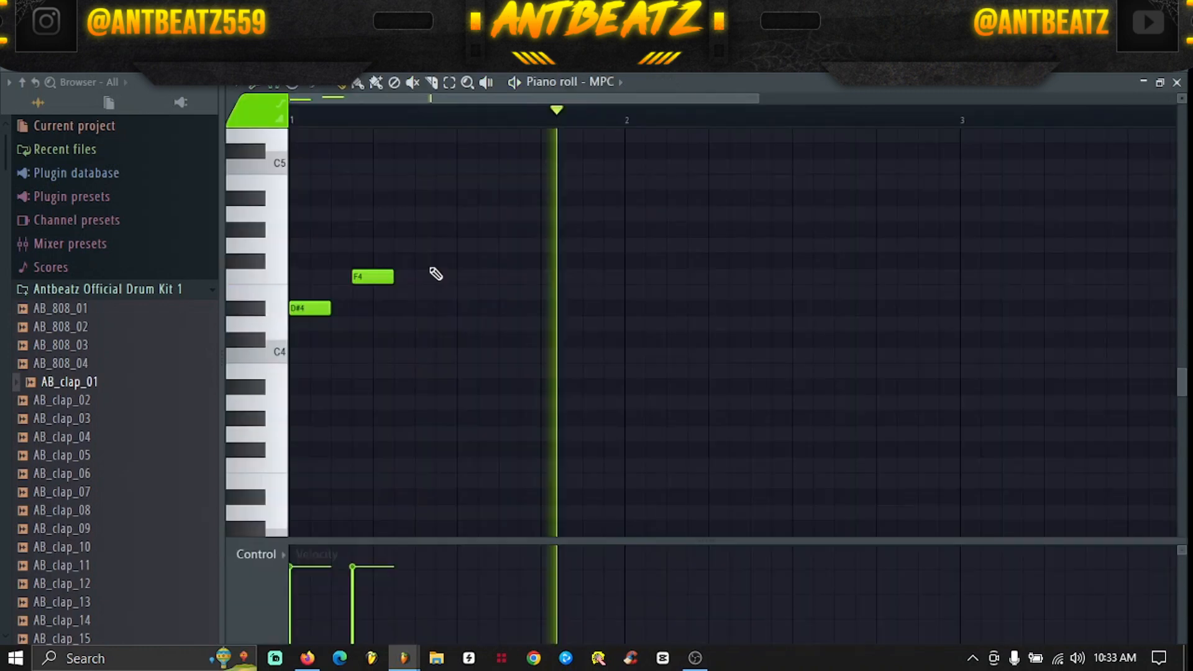
pyautogui.click(429, 261)
pyautogui.press('space')
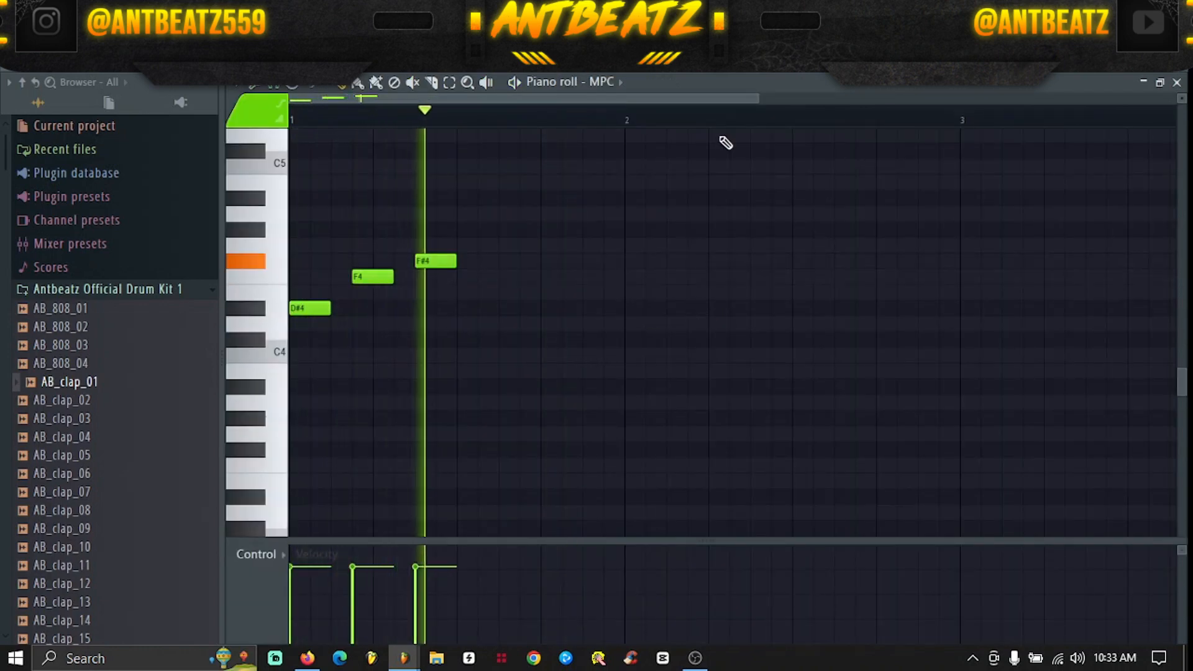
pyautogui.press('F5')
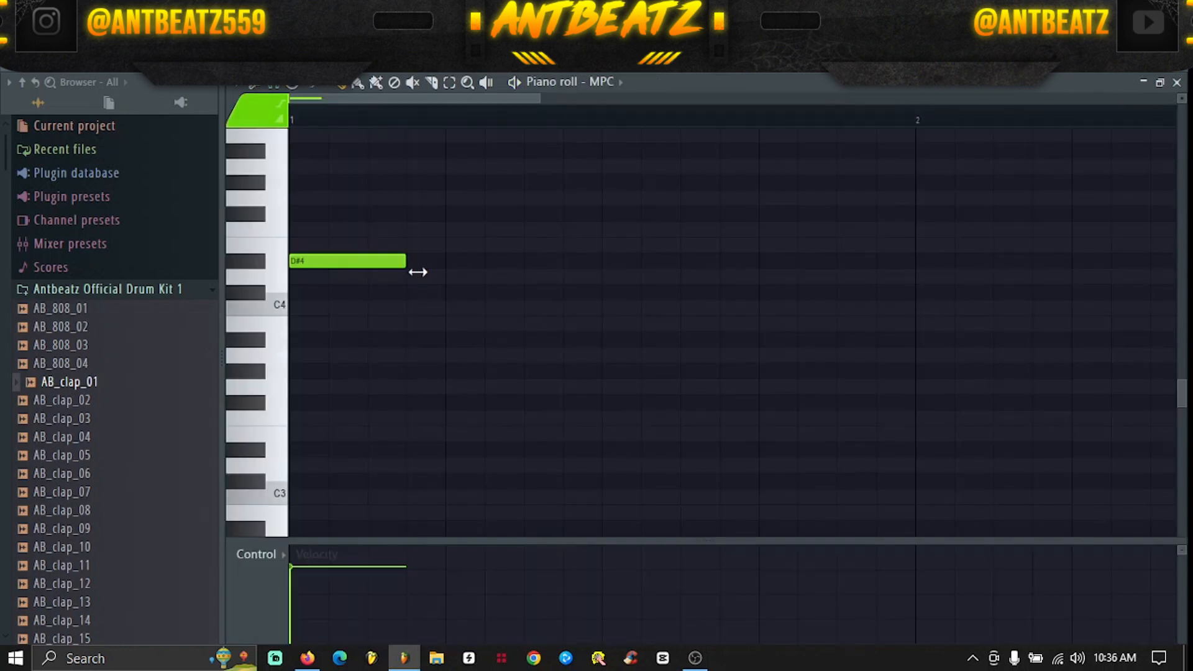
# Add an A#4 note on the second beat of the MPC melody, after the D#4 note, and audition it
pyautogui.press('space')
pyautogui.click(451, 215)
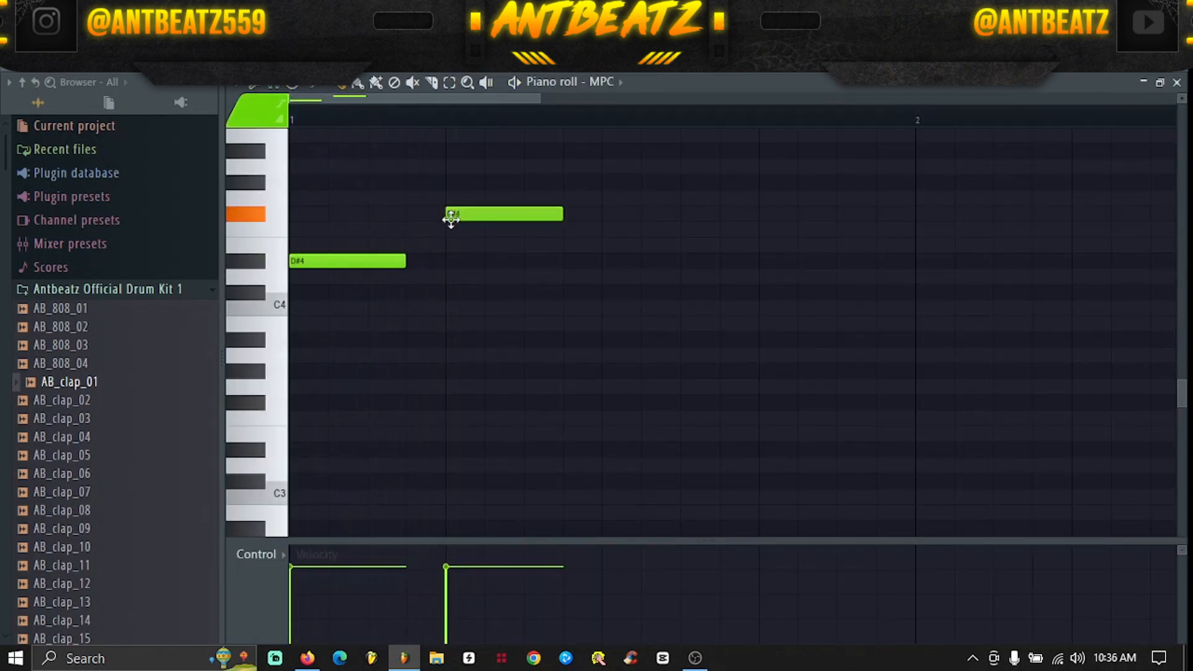
pyautogui.moveTo(452, 218); pyautogui.dragTo(448, 155)
pyautogui.press('space')
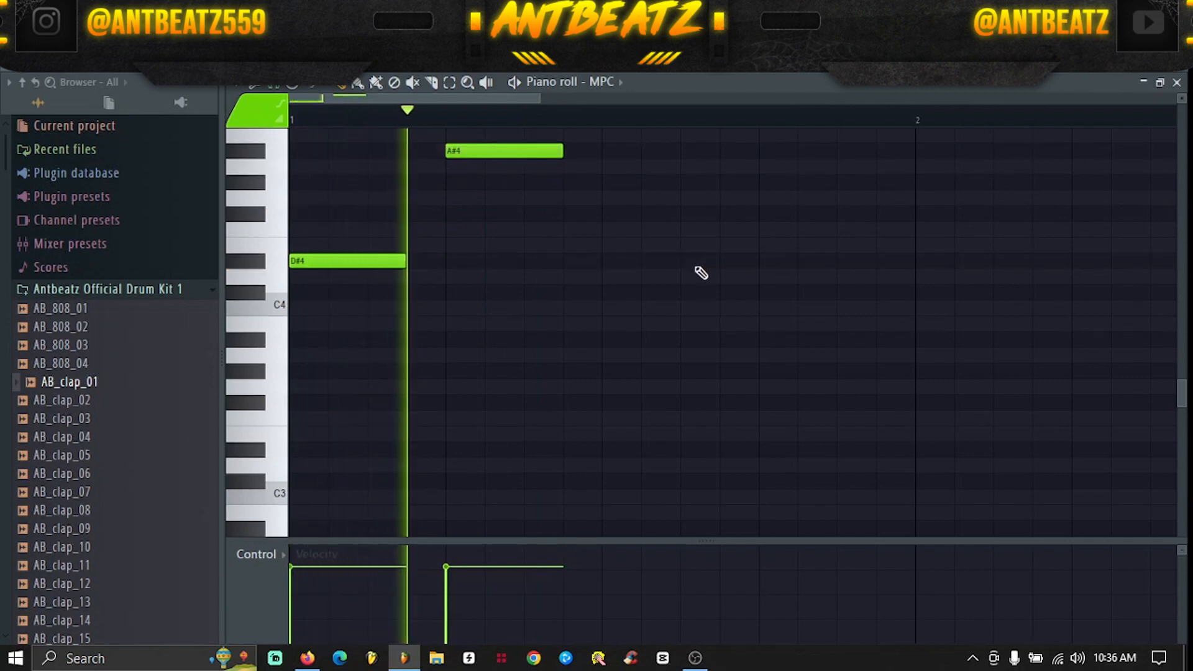
pyautogui.press('space')
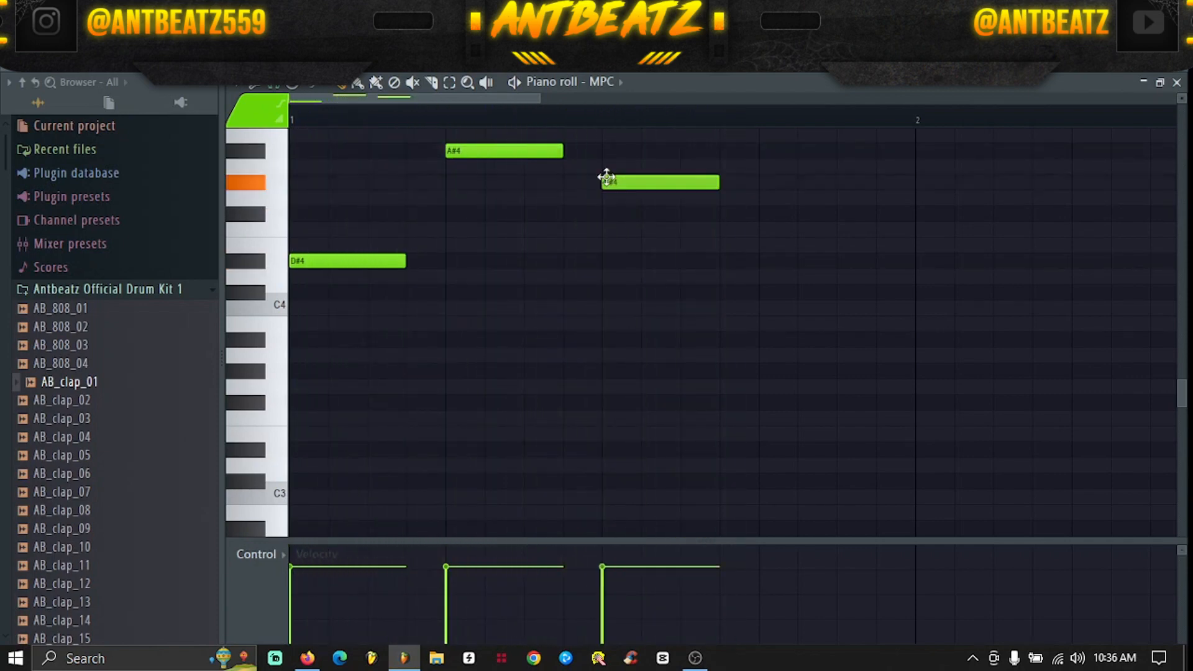
# Place F4 on the third beat and F#4 on the fourth beat of the MPC melody and play it
pyautogui.moveTo(608, 178); pyautogui.dragTo(609, 215)
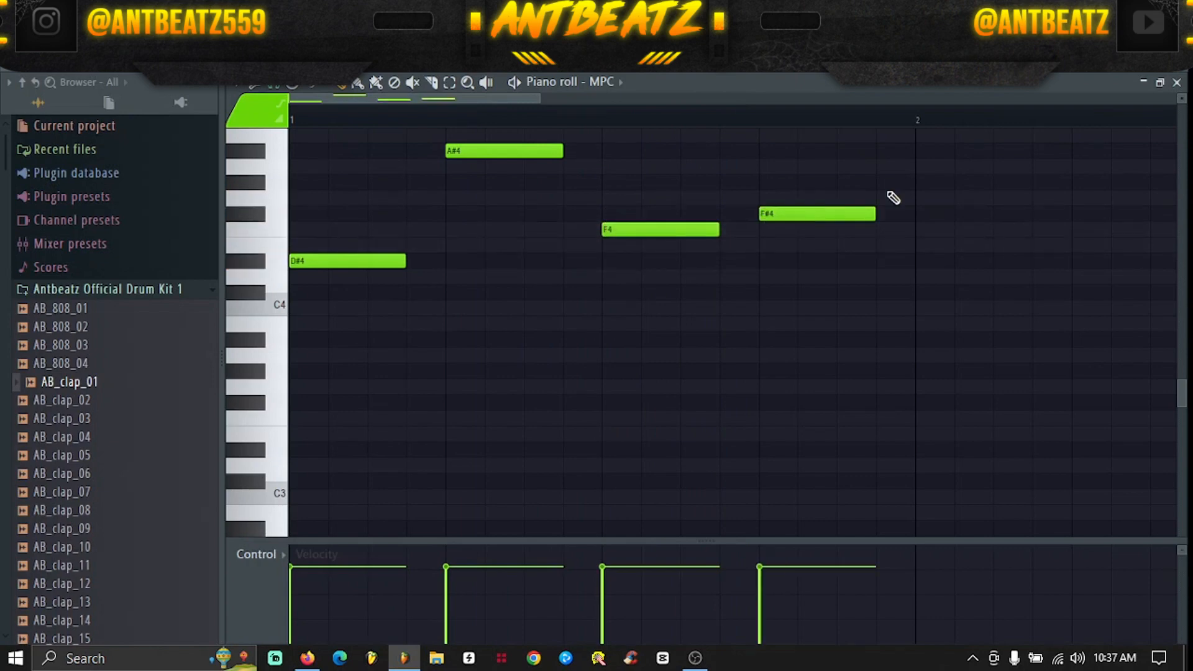
pyautogui.press('space')
pyautogui.scroll(-4, 769, 117)
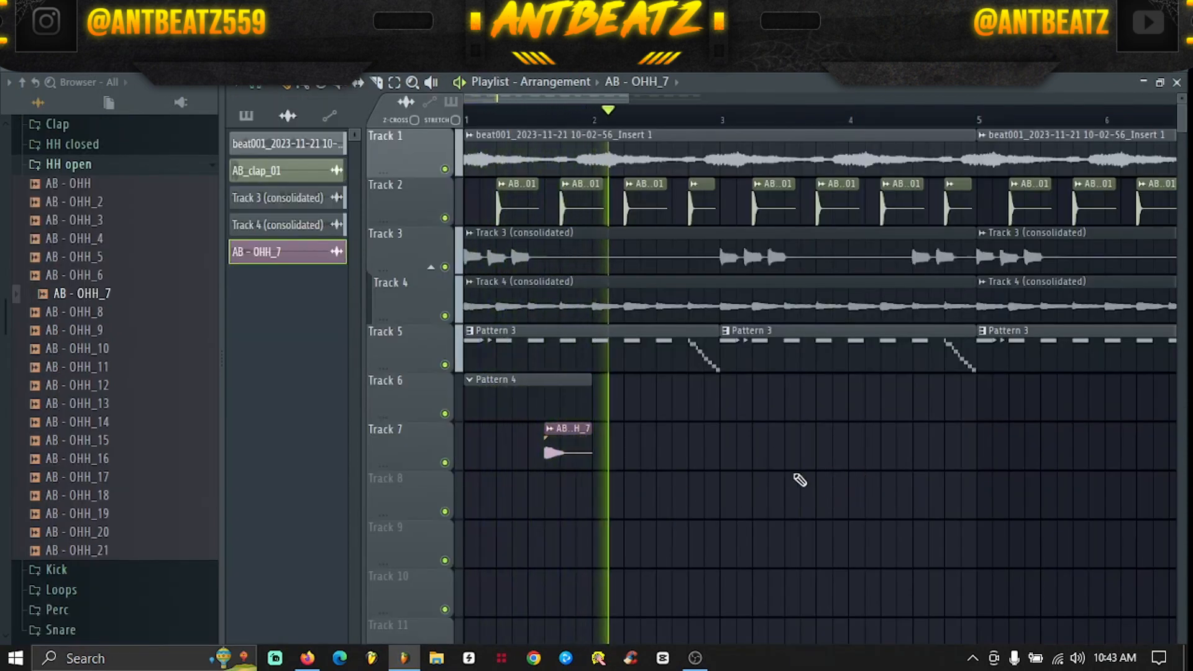
# Place a second AB - OHH_7 open hi-hat clip on Track 7 two bars after the first and adjust its position
pyautogui.click(821, 453)
pyautogui.moveTo(843, 453); pyautogui.dragTo(828, 453)
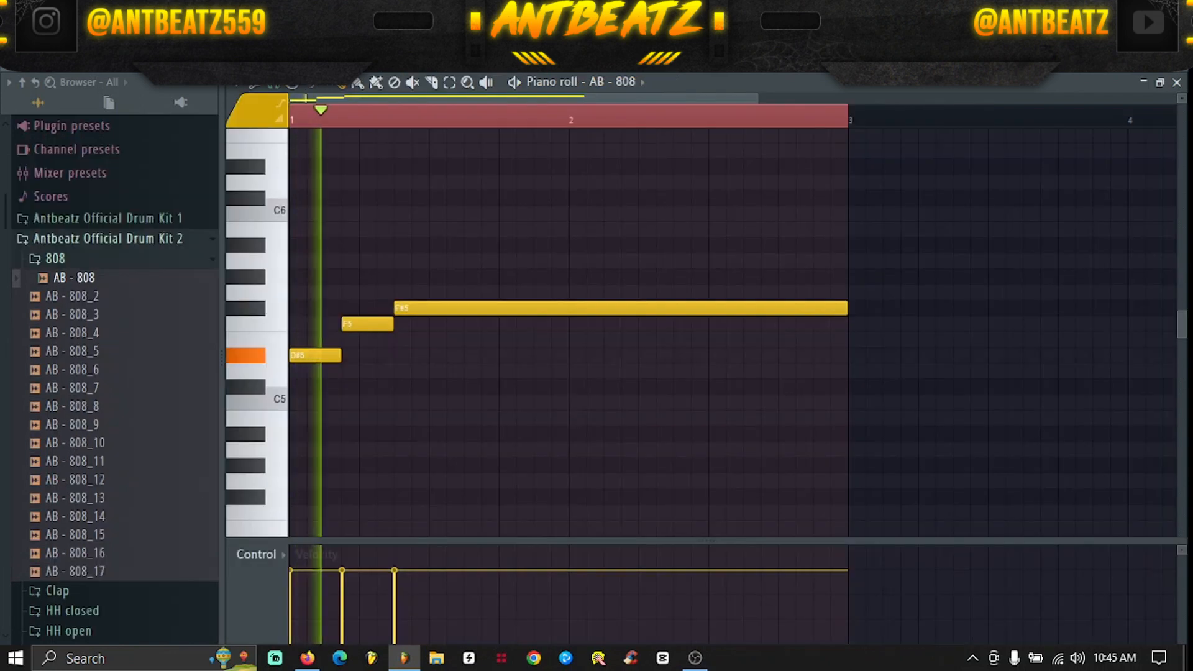
# Return to the playlist and repeat the 808 Pattern 4 on Track 7 at bars 3, 5 and 7
pyautogui.press('F5')
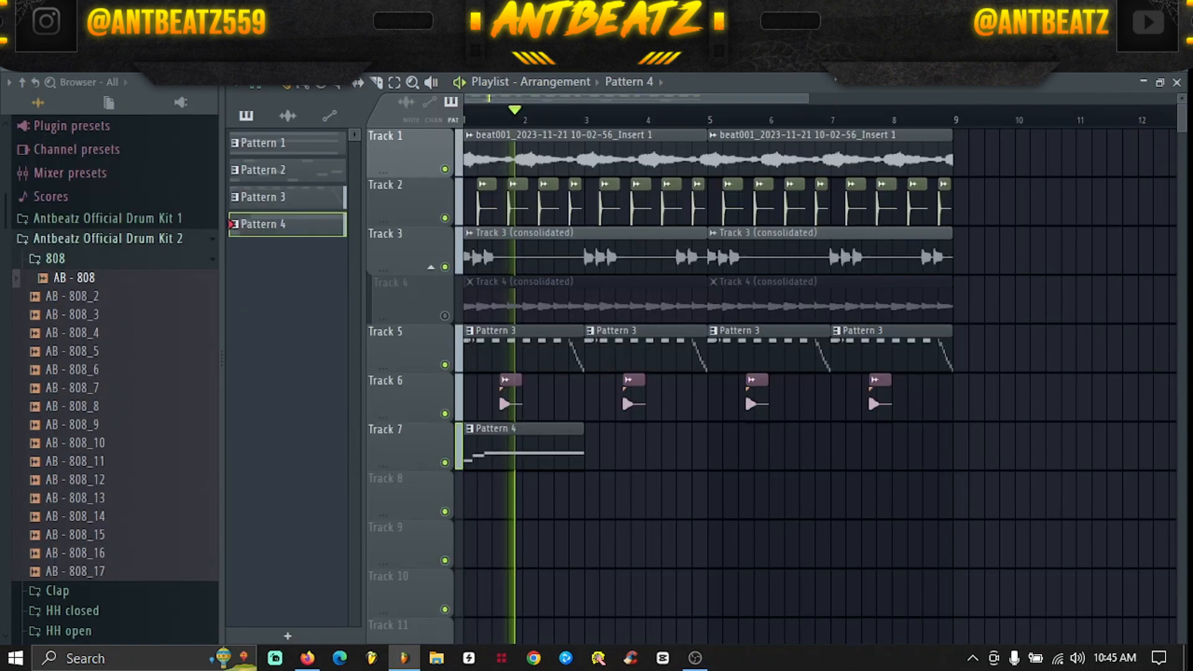
pyautogui.click(607, 445)
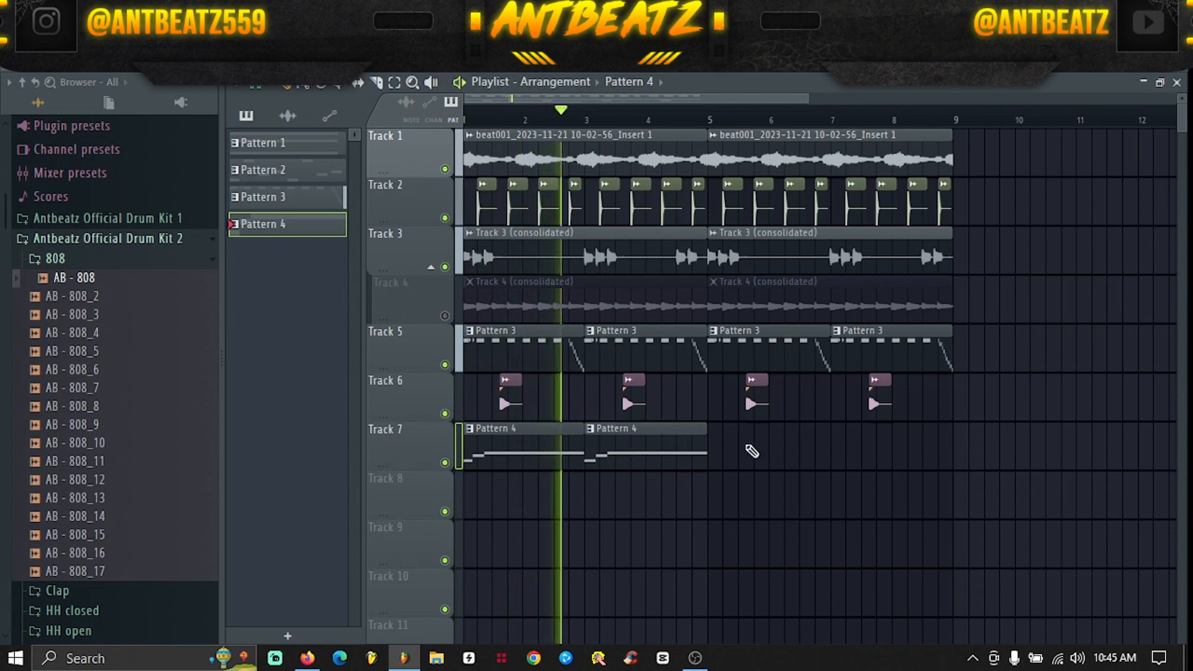
pyautogui.click(713, 439)
pyautogui.click(837, 439)
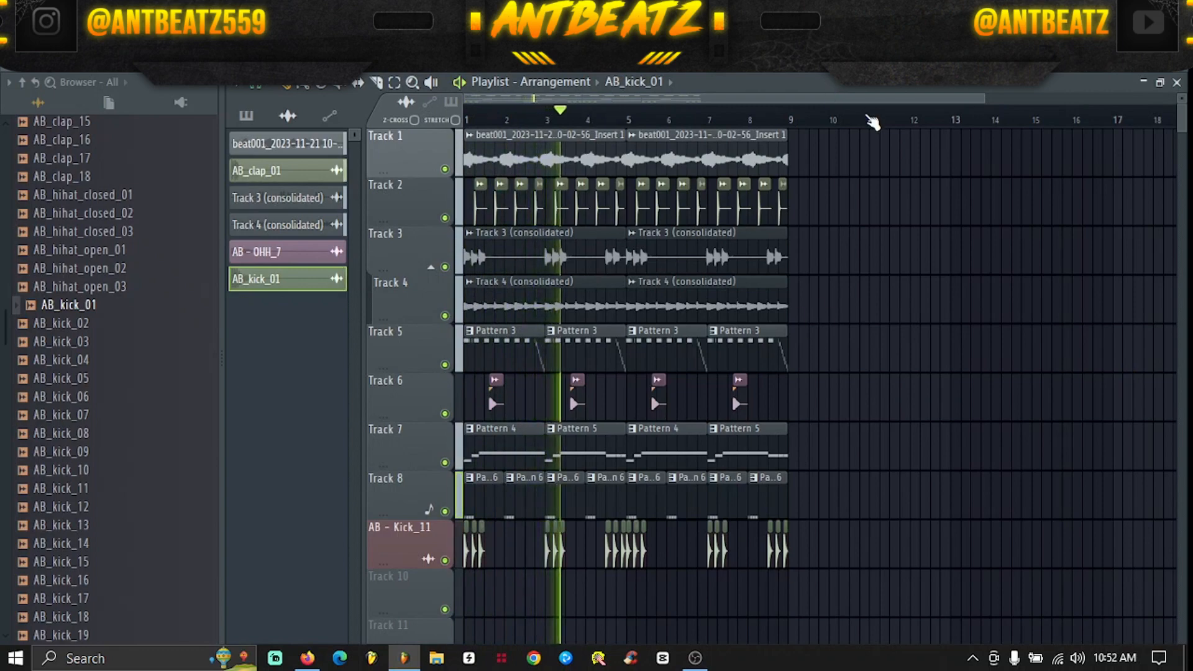
# Stop playback and load The God Particle into slot 1 of the Master mixer track, moving its window lower
pyautogui.press('space')
pyautogui.press('F9')
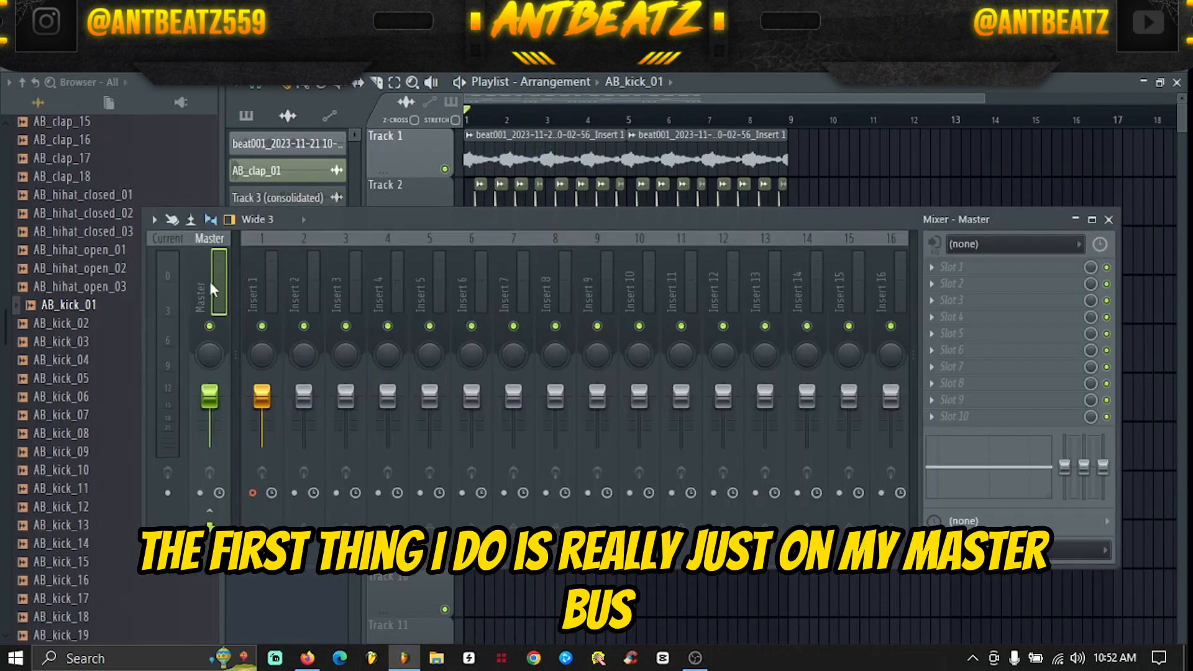
pyautogui.click(943, 272)
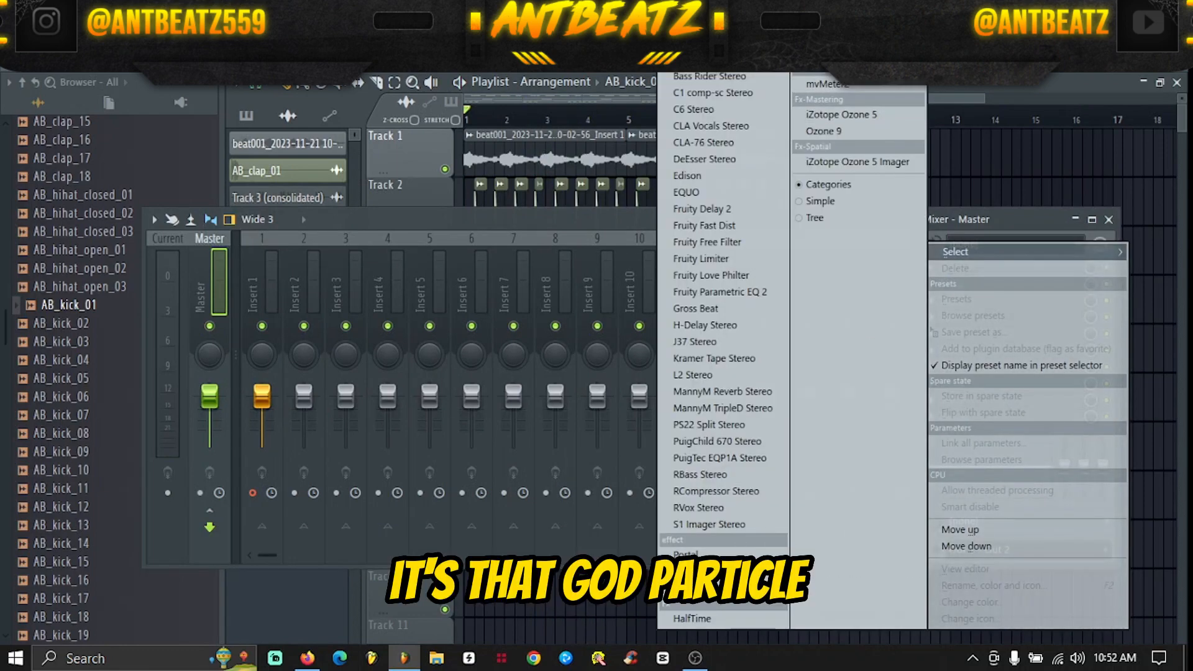
pyautogui.click(871, 52)
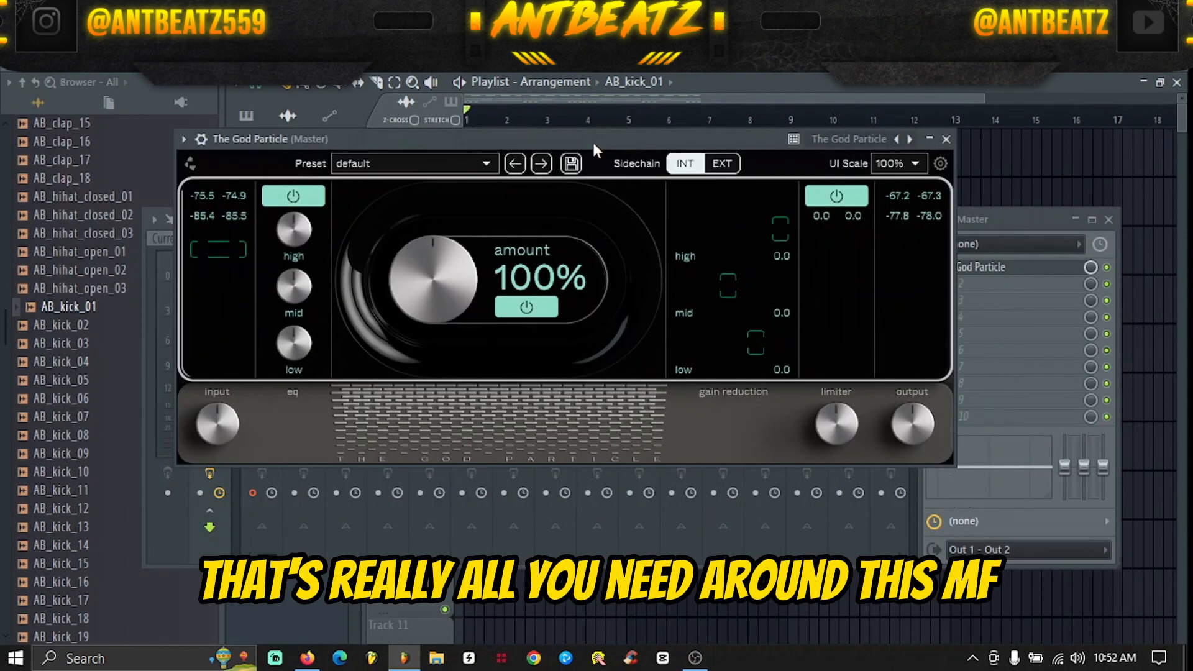
pyautogui.moveTo(593, 143); pyautogui.dragTo(609, 175)
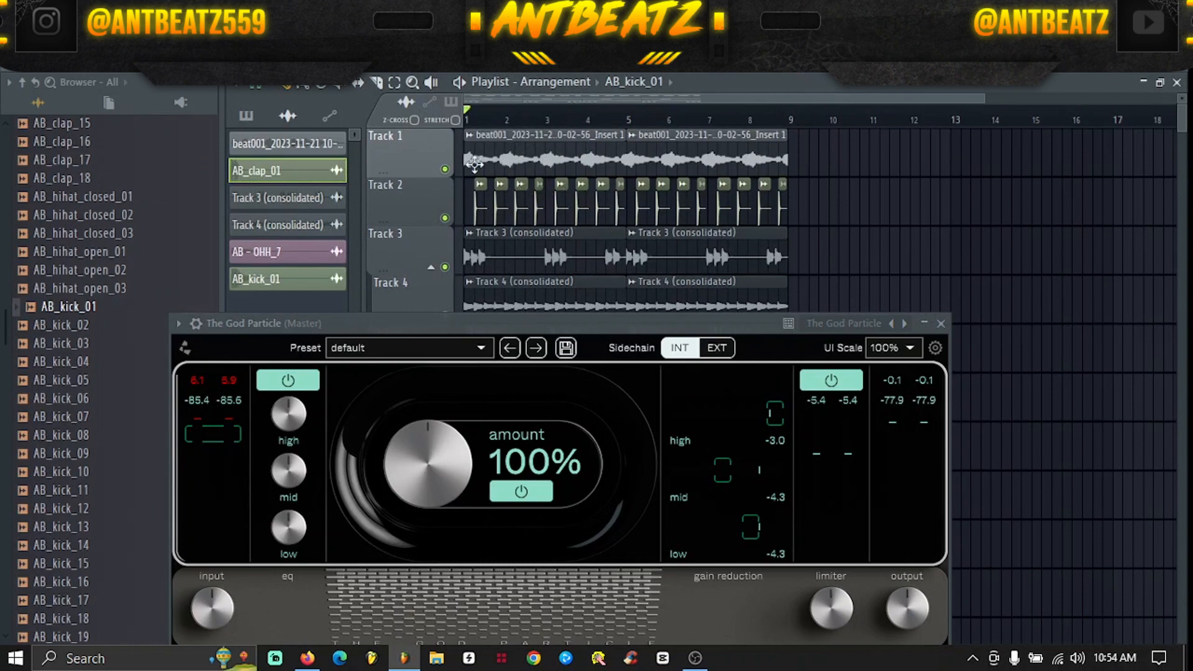
# Play the AB - Kick_11 track on its own and lower the volume of the AB_kick_01 clip
pyautogui.scroll(-7, 485, 168)
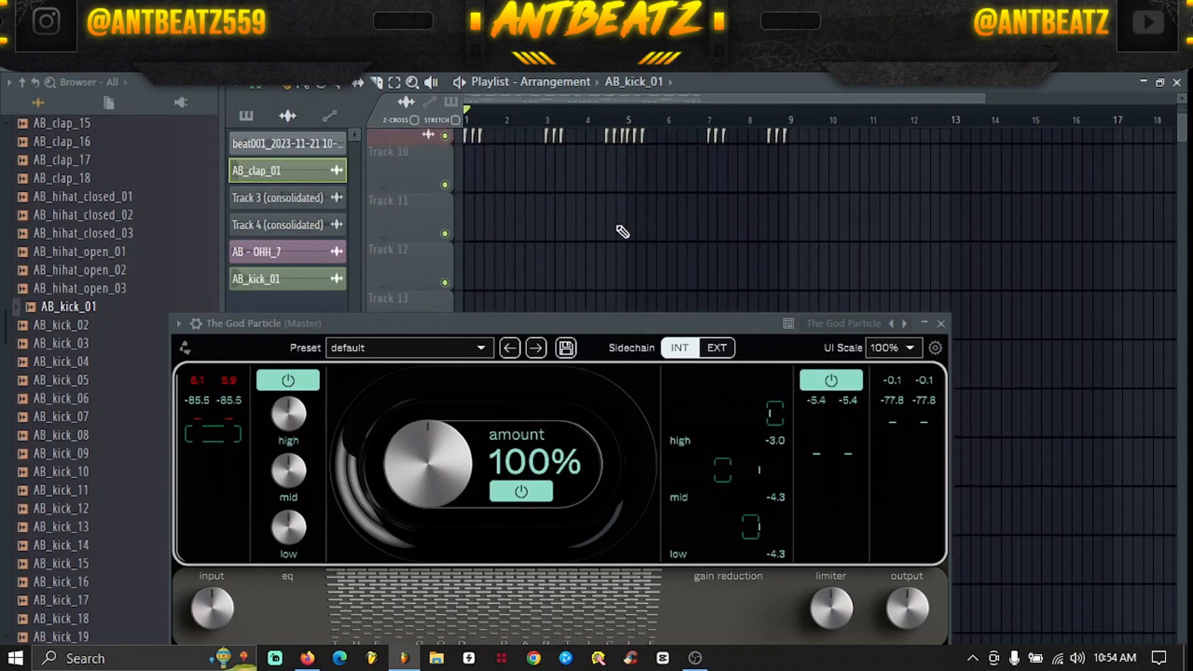
pyautogui.scroll(2, 559, 261)
pyautogui.press('space')
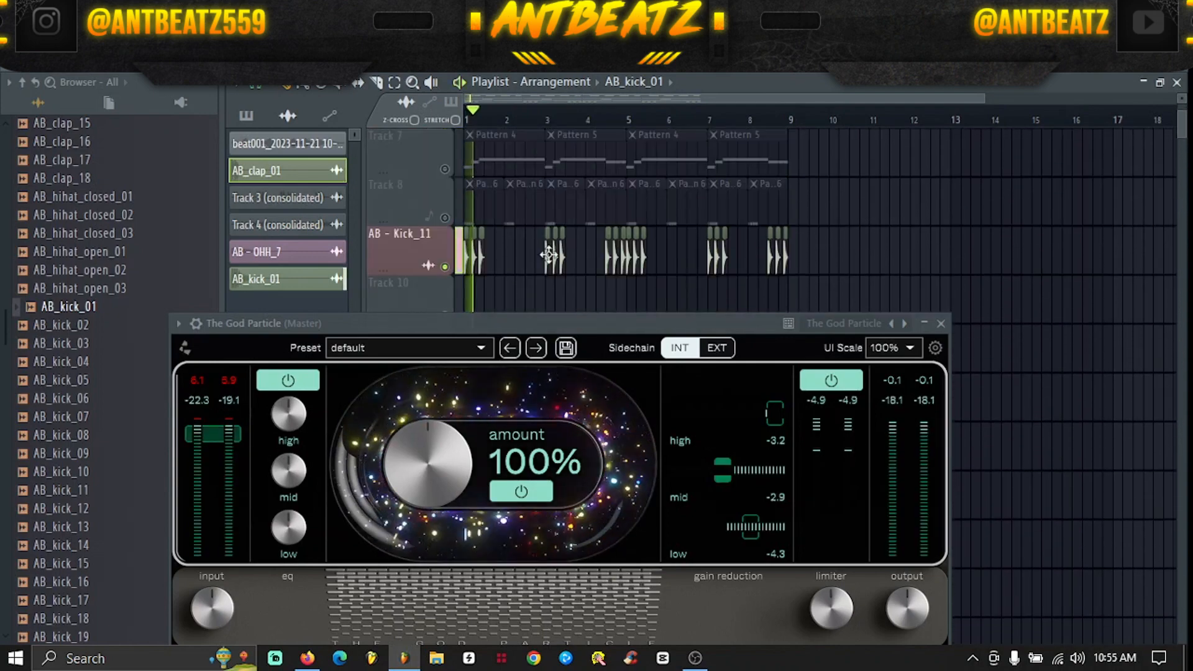
pyautogui.doubleClick(483, 265)
pyautogui.moveTo(469, 80); pyautogui.dragTo(470, 84)
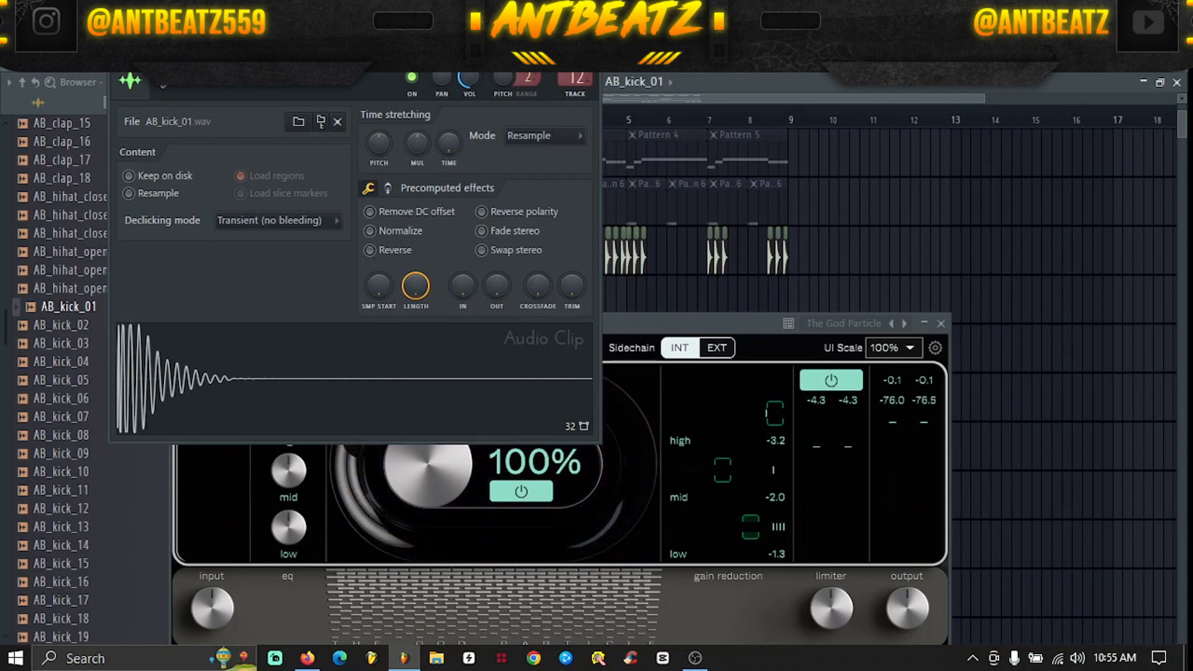
pyautogui.press('Escape')
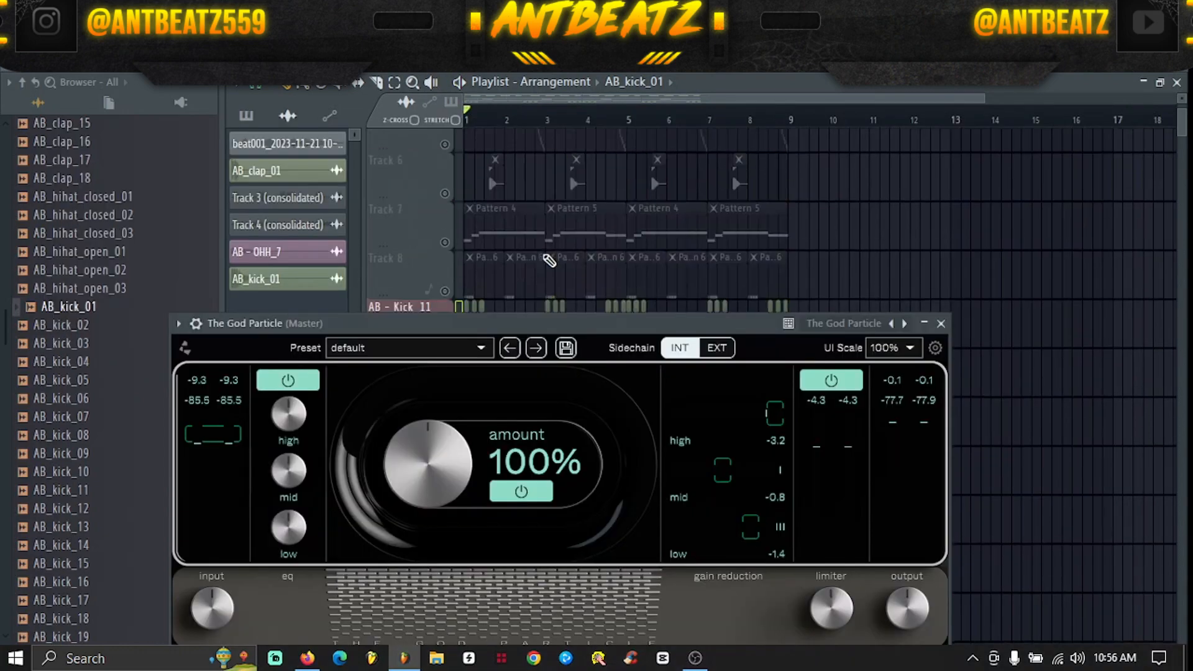
# Unmute the clap clips on Track 2 and check the AB_clap_01 clip's volume setting during playback
pyautogui.scroll(5, 549, 260)
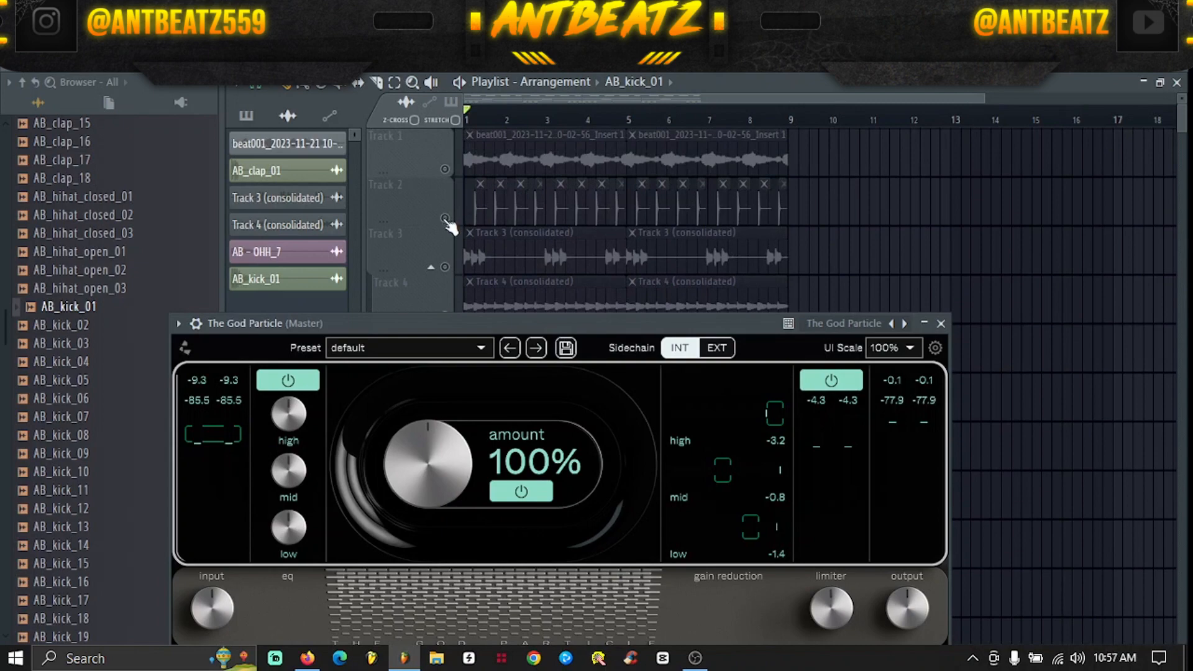
pyautogui.click(445, 218)
pyautogui.press('space')
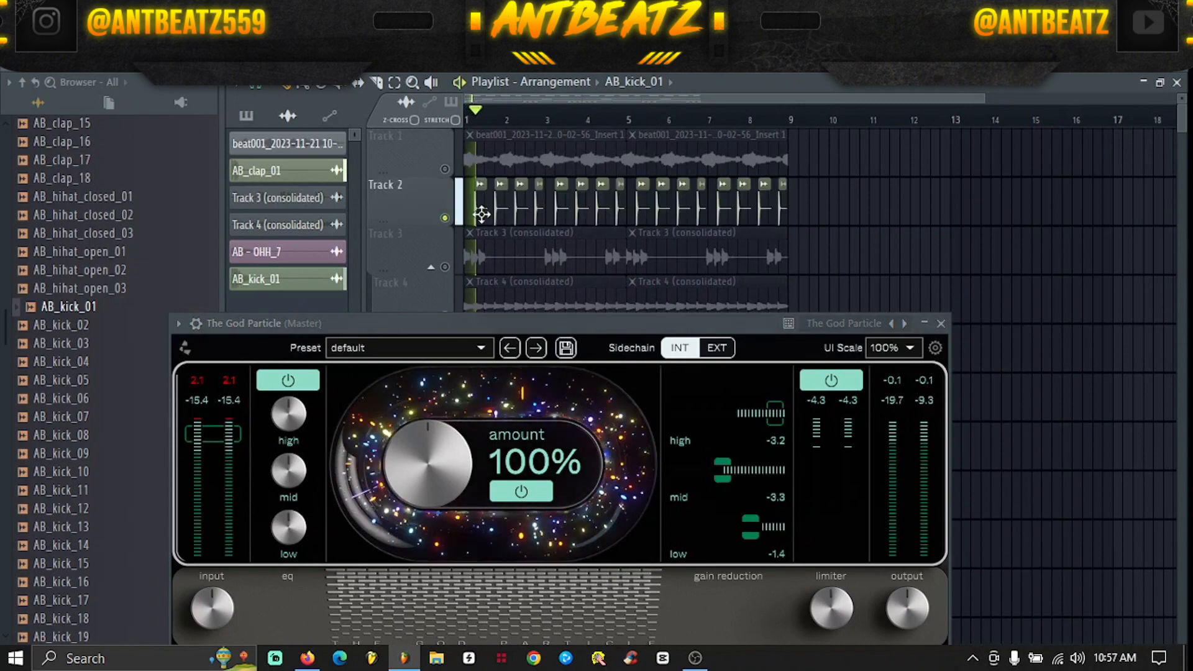
pyautogui.doubleClick(481, 213)
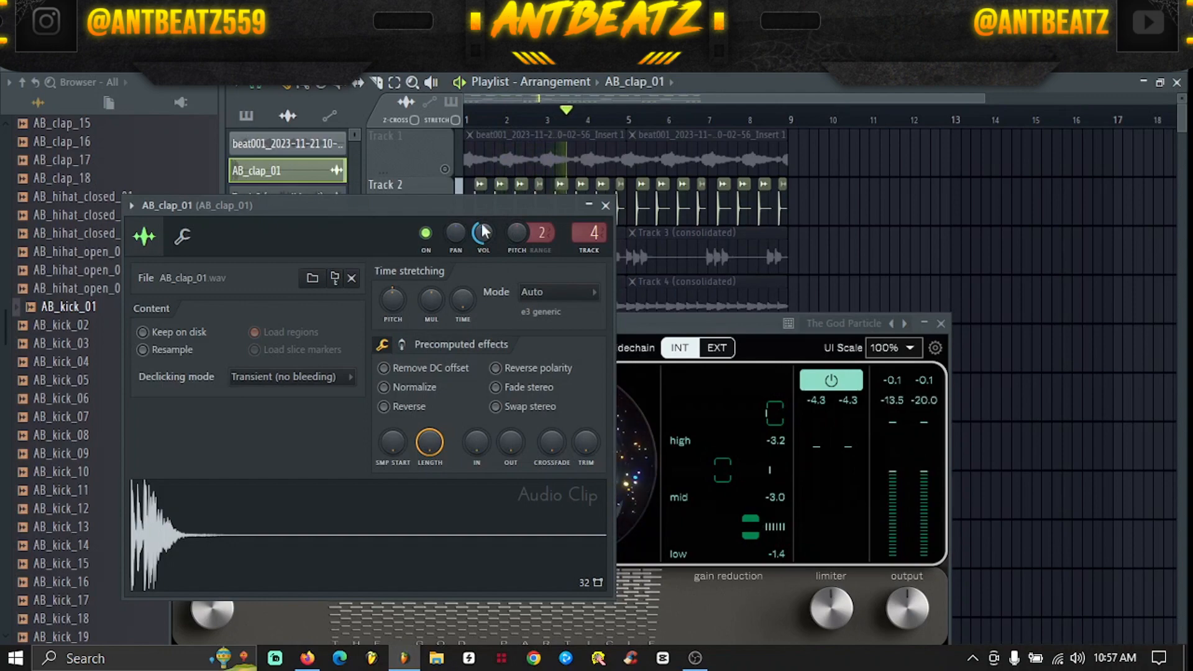
pyautogui.click(605, 205)
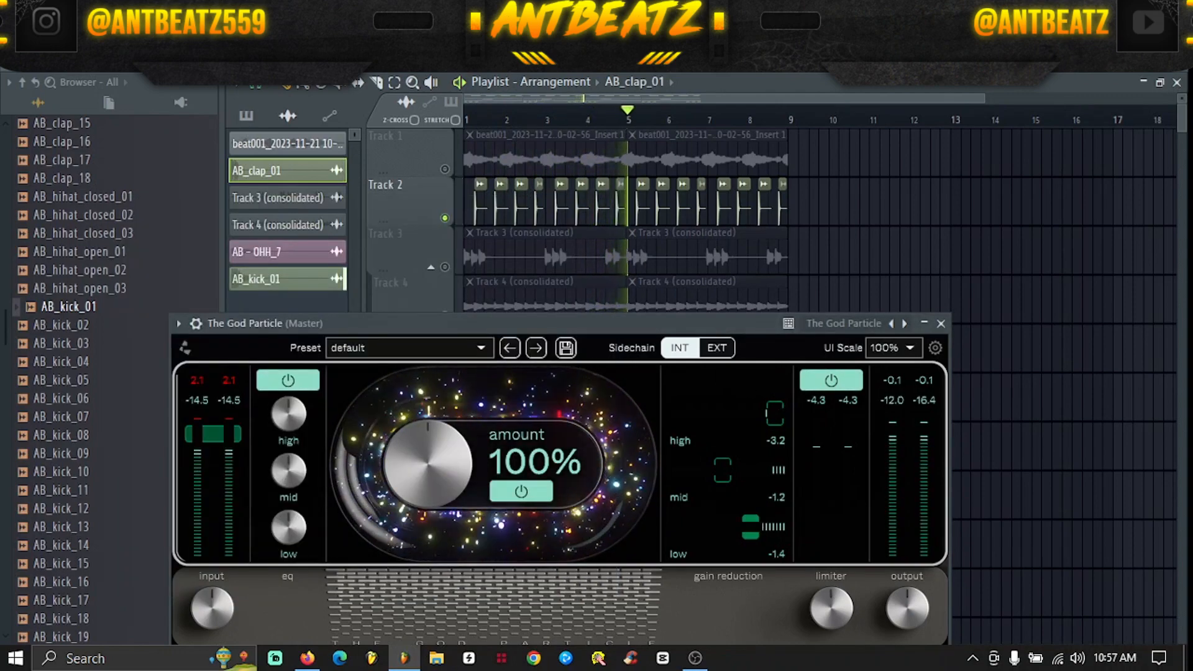
pyautogui.press('space')
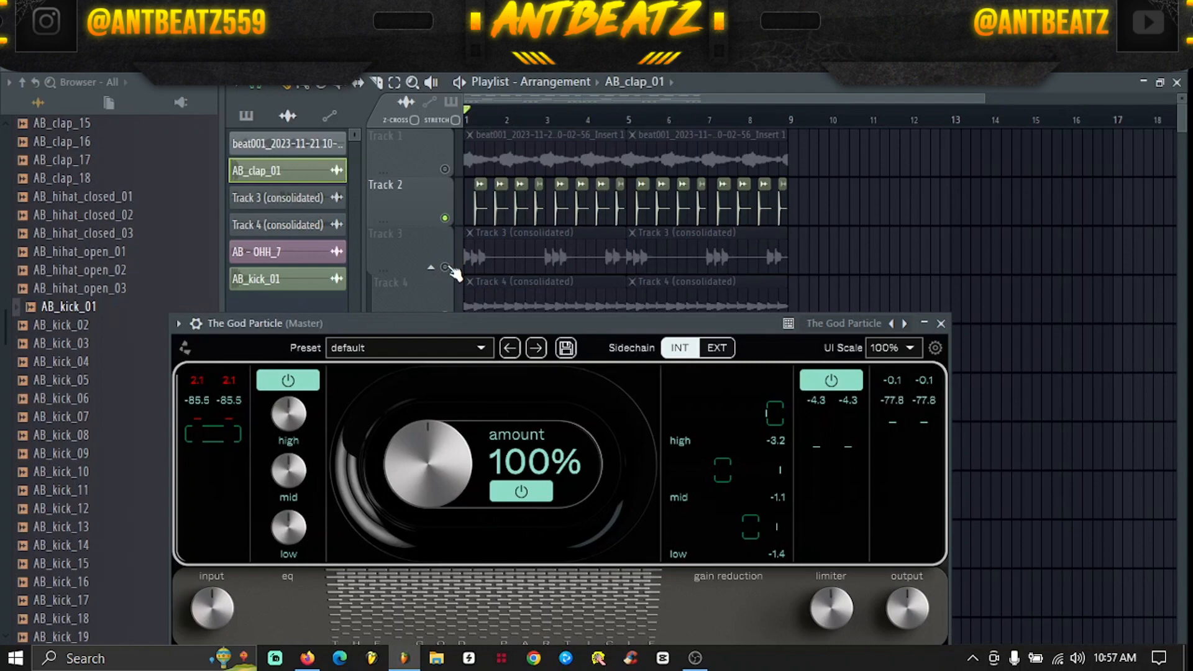
# Play the kick and clap and load EQUO into slot 1 of the AB_clap_01 mixer track
pyautogui.press('space')
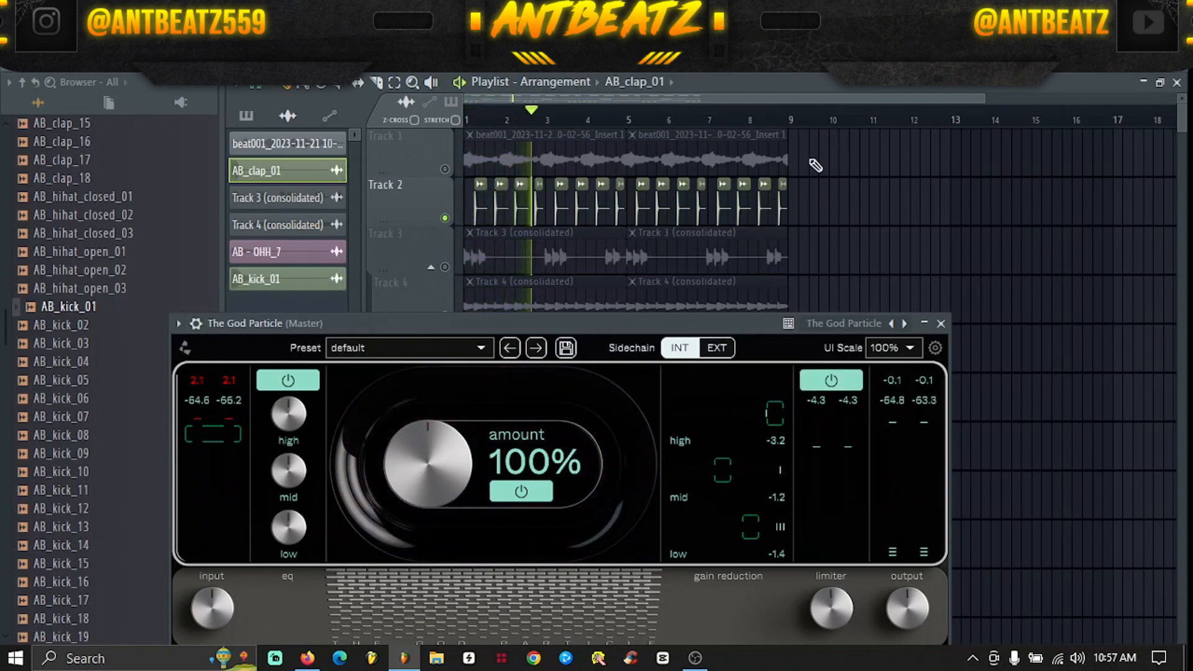
pyautogui.press('F9')
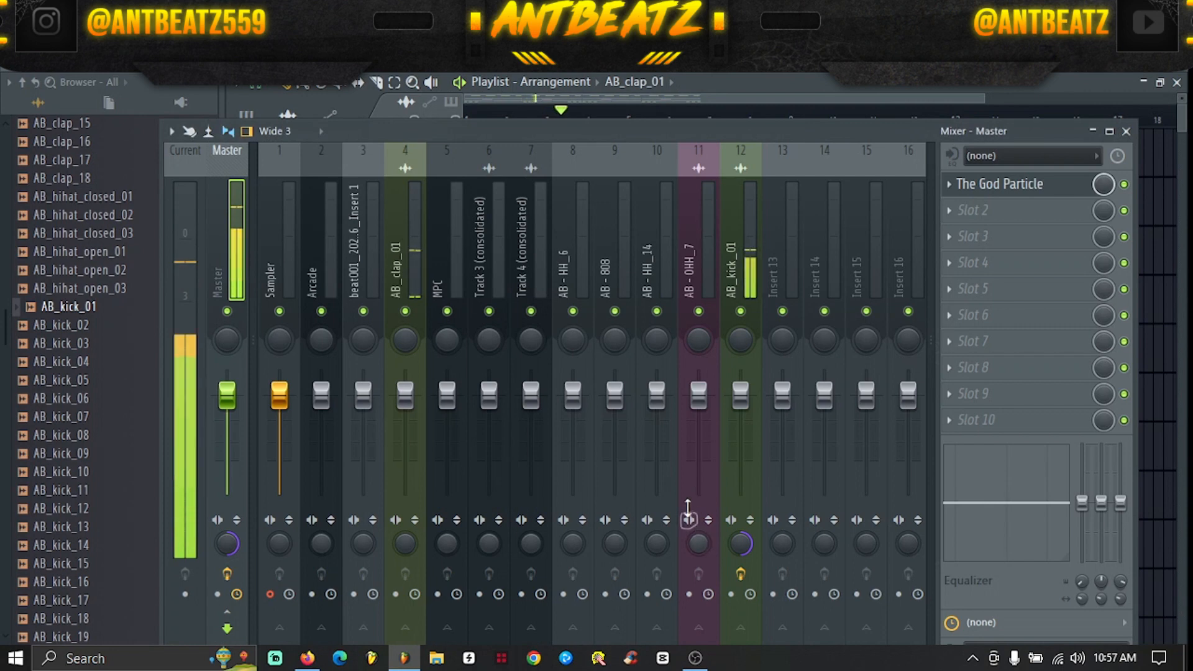
pyautogui.click(406, 268)
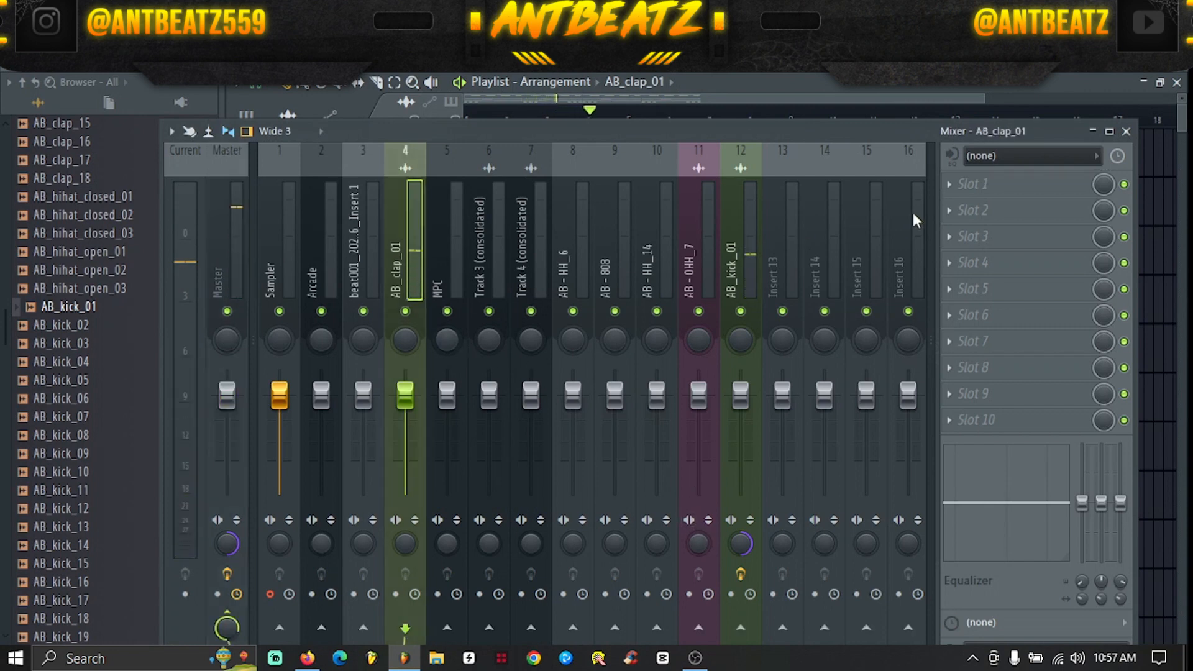
pyautogui.click(968, 186)
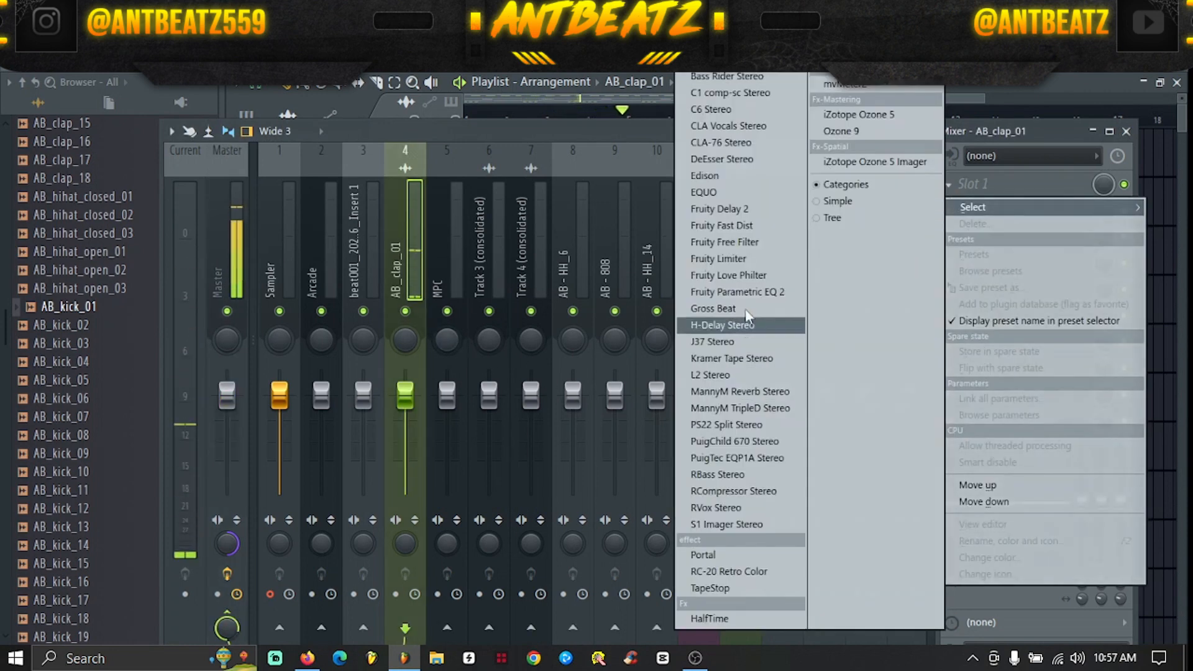
pyautogui.click(740, 194)
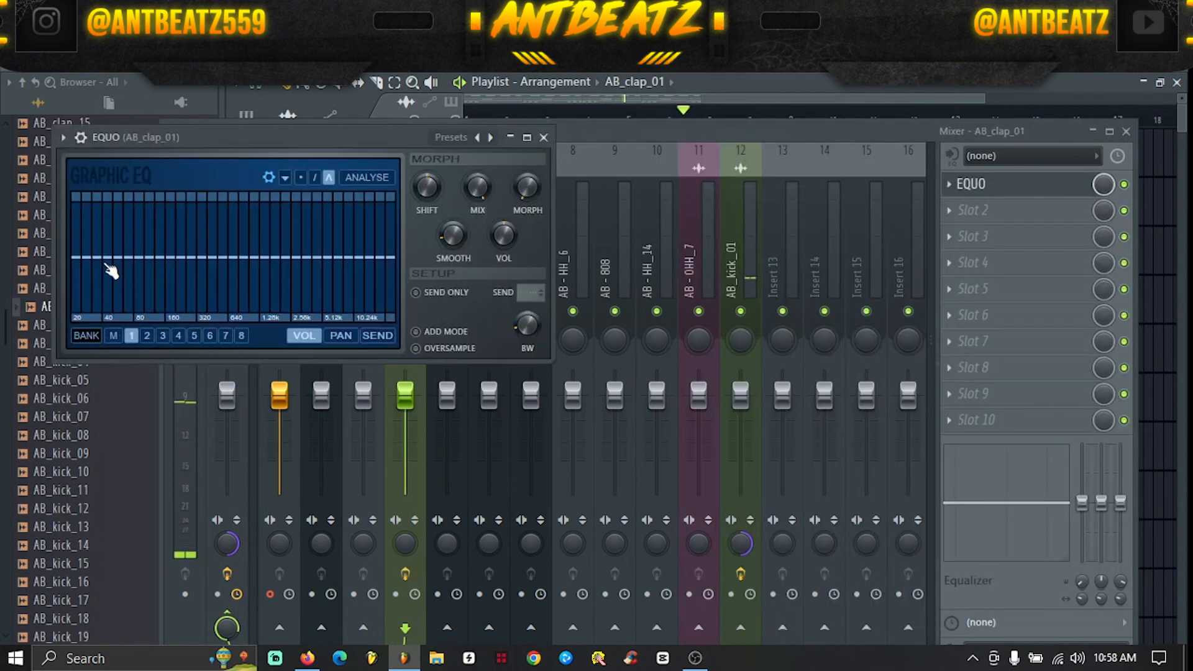
# Roll off the clap's low frequency bands up to about 160 Hz in EQUO, and close the equalizer and mixer
pyautogui.moveTo(108, 318); pyautogui.dragTo(73, 312)
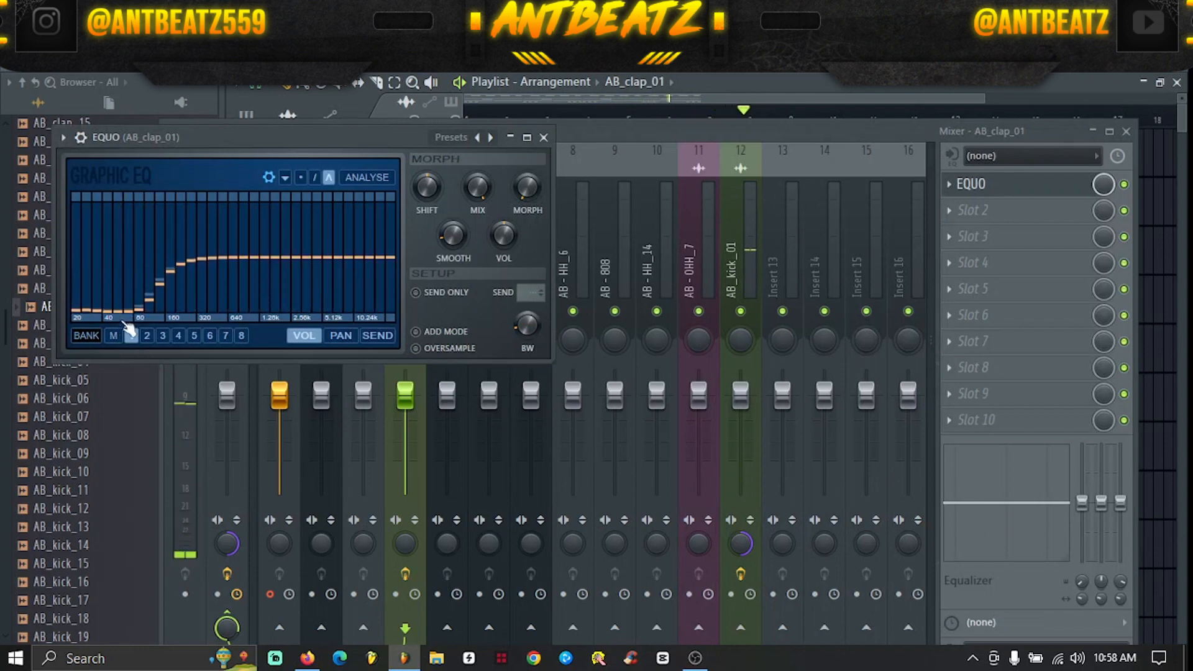
pyautogui.click(544, 138)
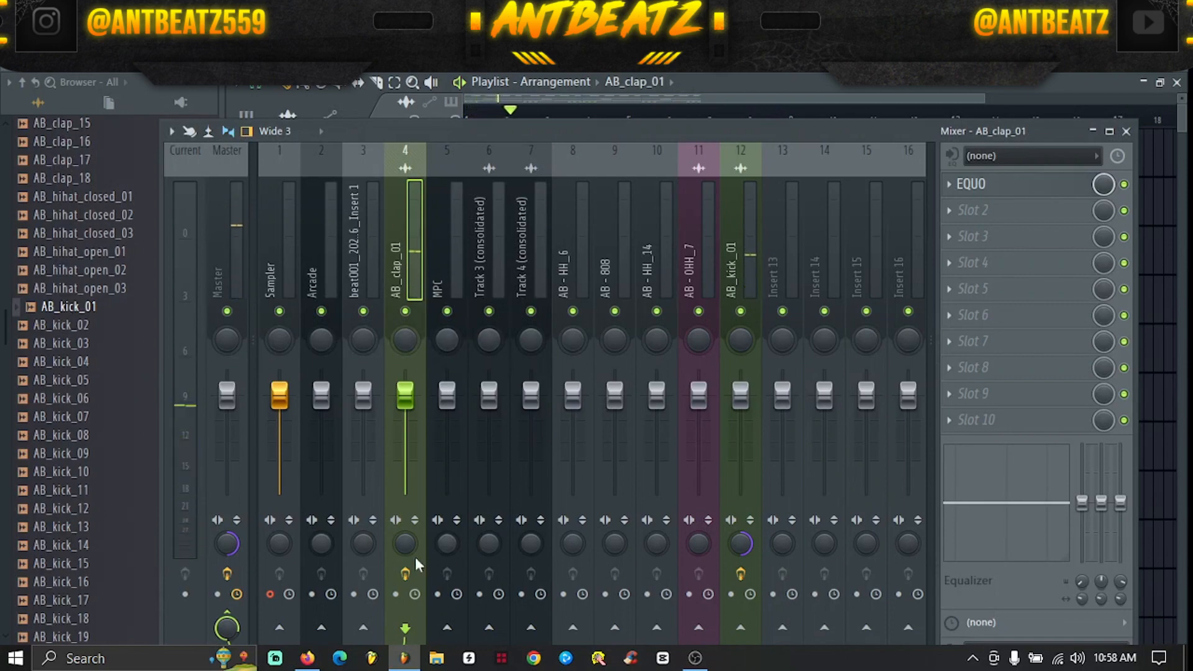
pyautogui.click(1126, 131)
# Move The God Particle window lower to uncover more playlist tracks and stop playback
pyautogui.moveTo(490, 329); pyautogui.dragTo(498, 396)
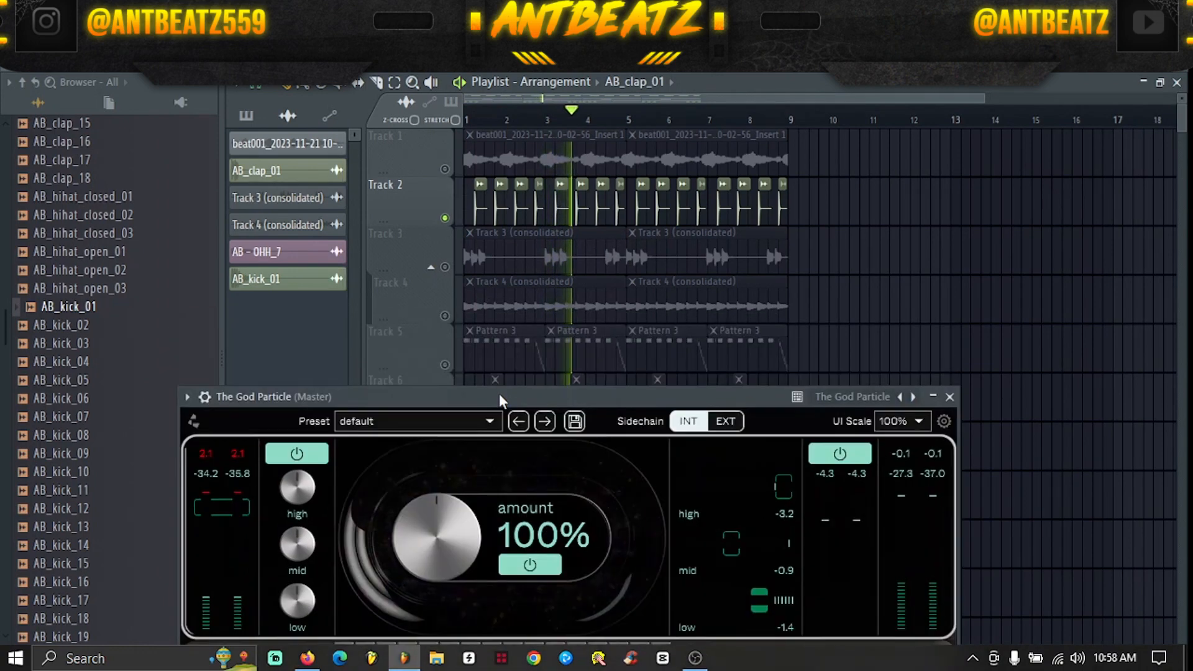
pyautogui.press('space')
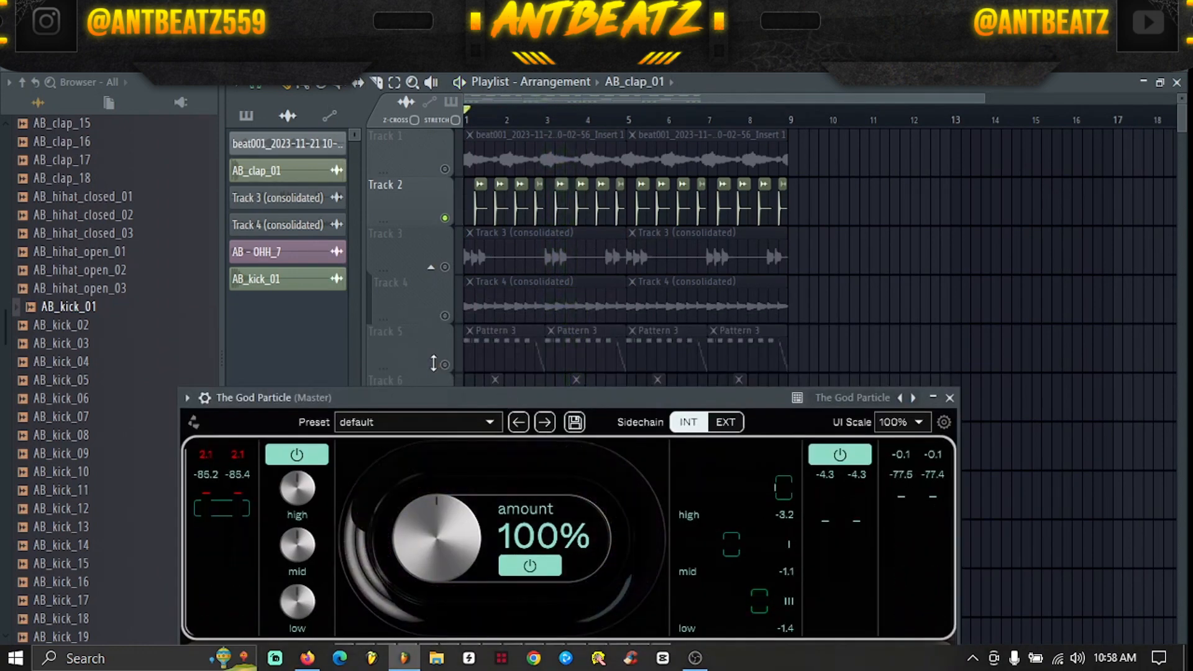
pyautogui.scroll(-3, 434, 363)
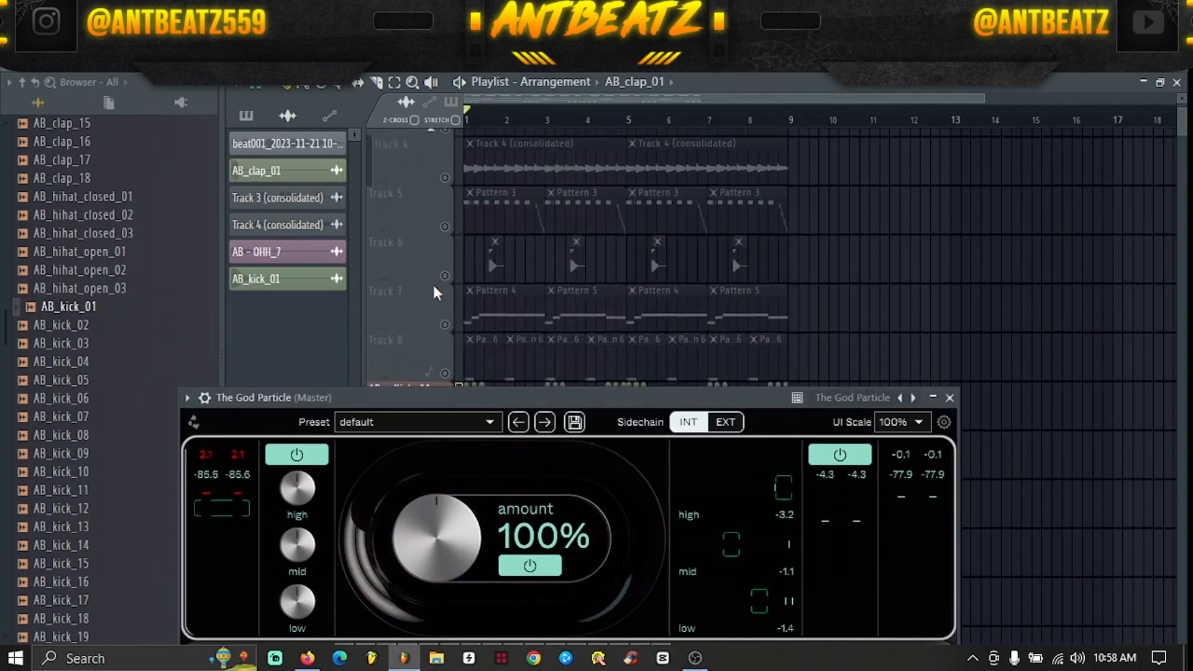
# Play the unmuted Pattern 3 hi-hats on Track 5, open the pattern, and bring up the channel rack and mixer
pyautogui.scroll(1, 434, 283)
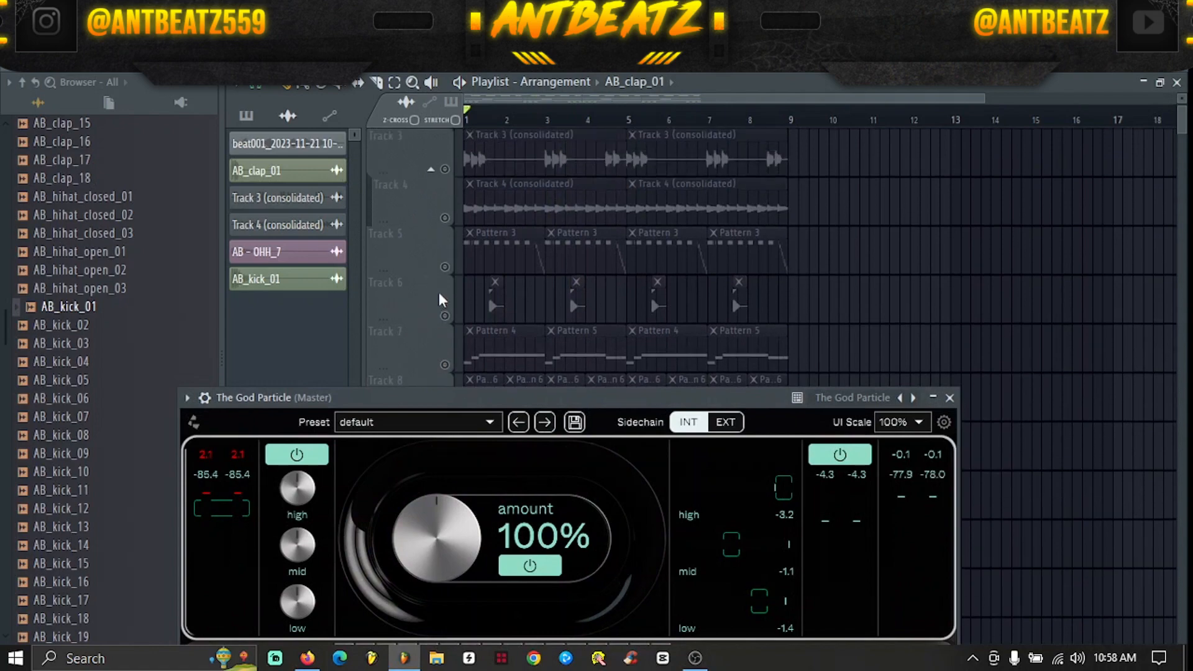
pyautogui.press('space')
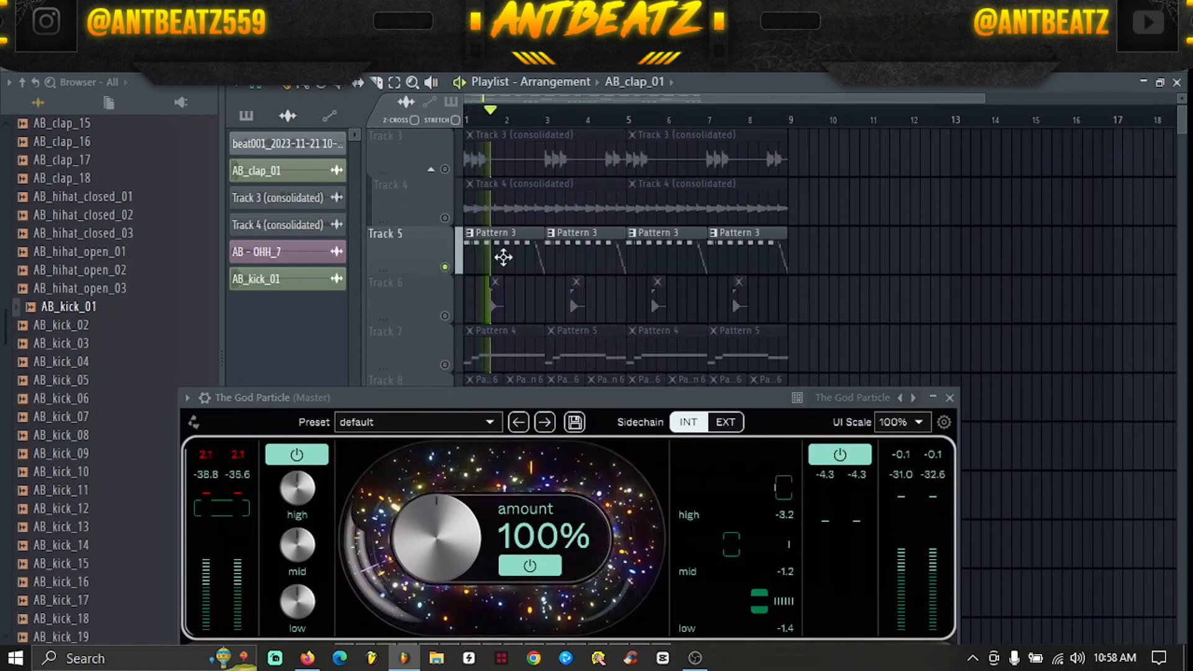
pyautogui.doubleClick(503, 256)
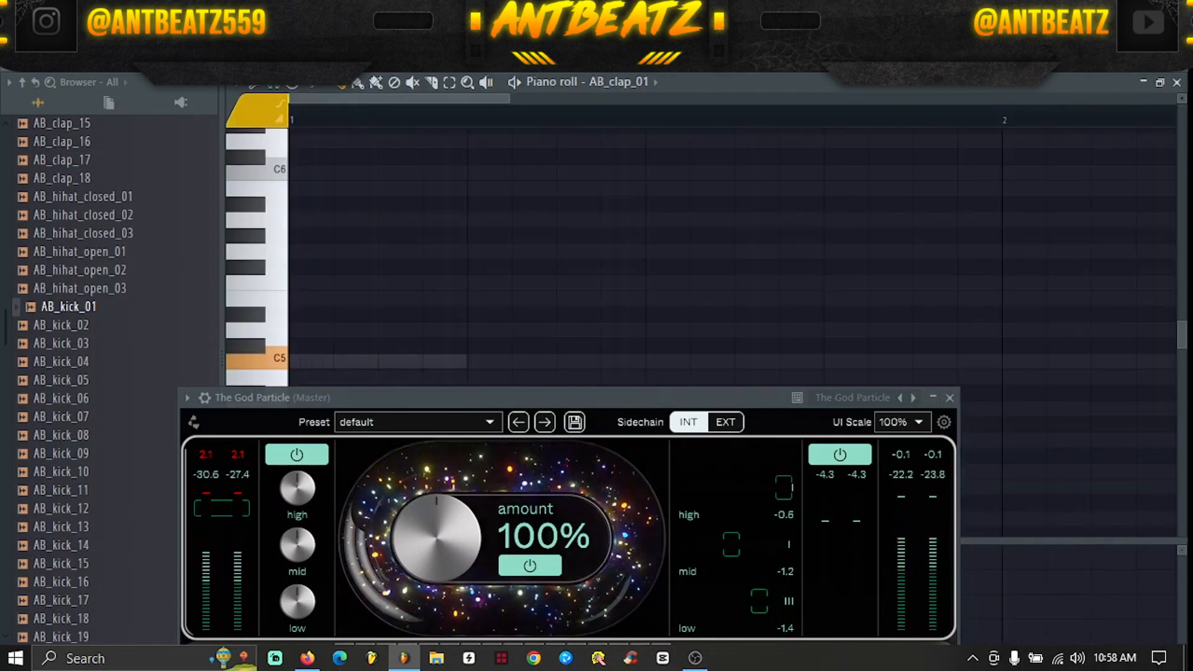
pyautogui.press('F6')
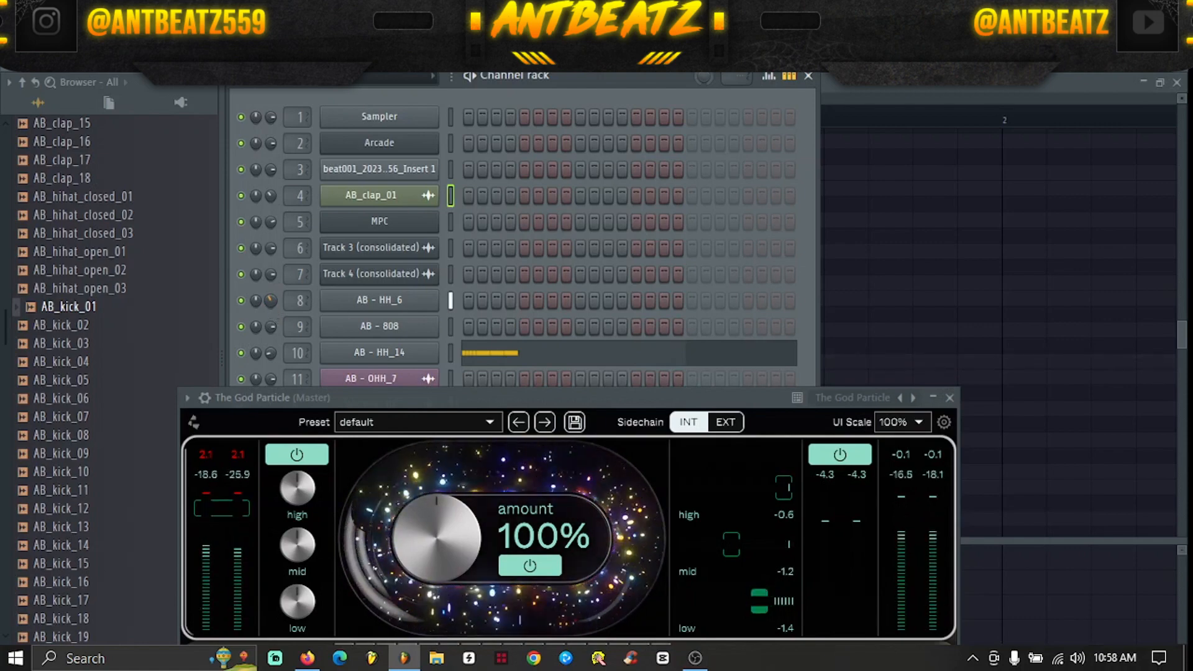
pyautogui.press('F9')
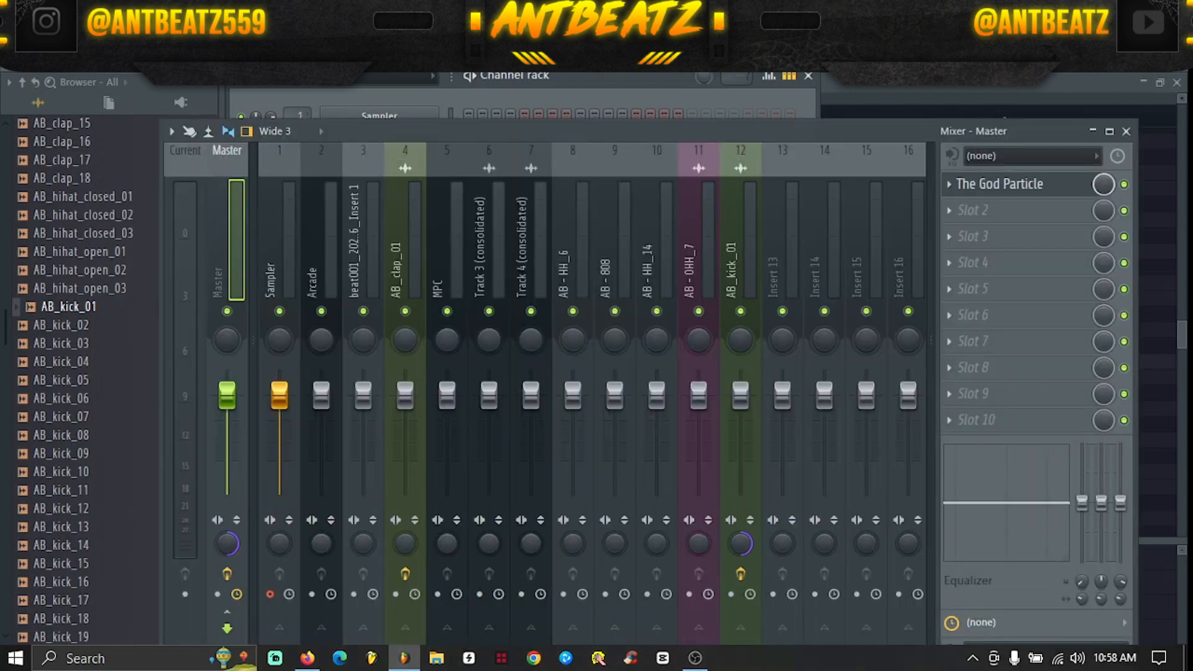
# Load EQUO into slot 1 of the AB - HH_6 mixer track and close the equalizer window when finished
pyautogui.click(571, 264)
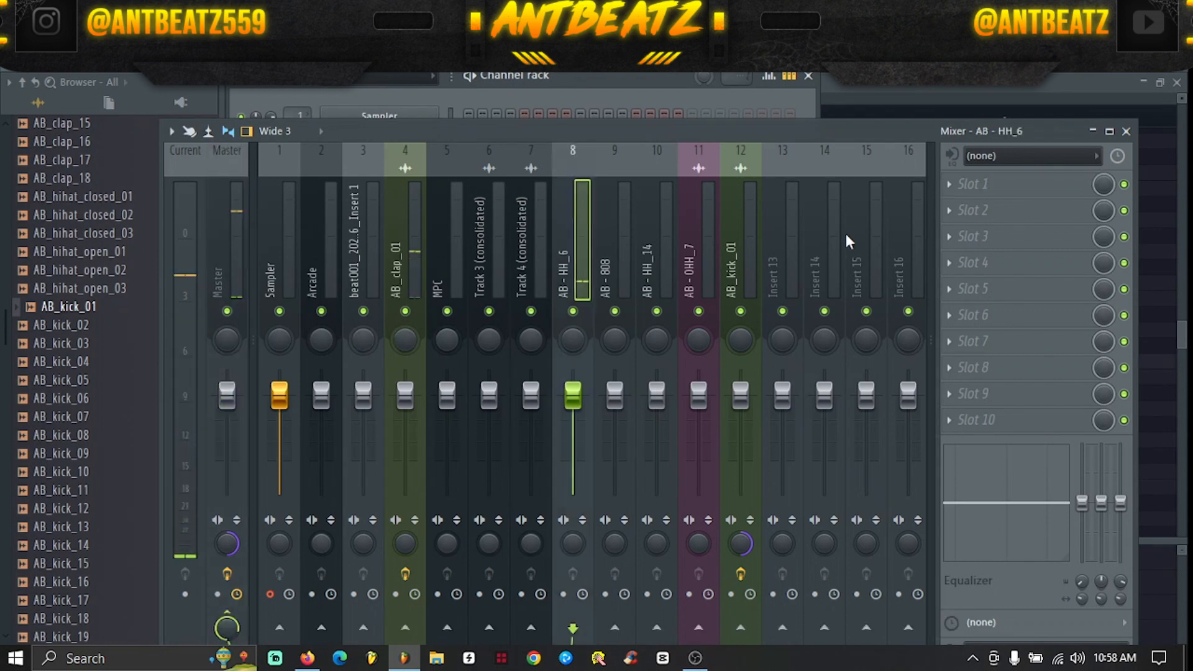
pyautogui.click(960, 210)
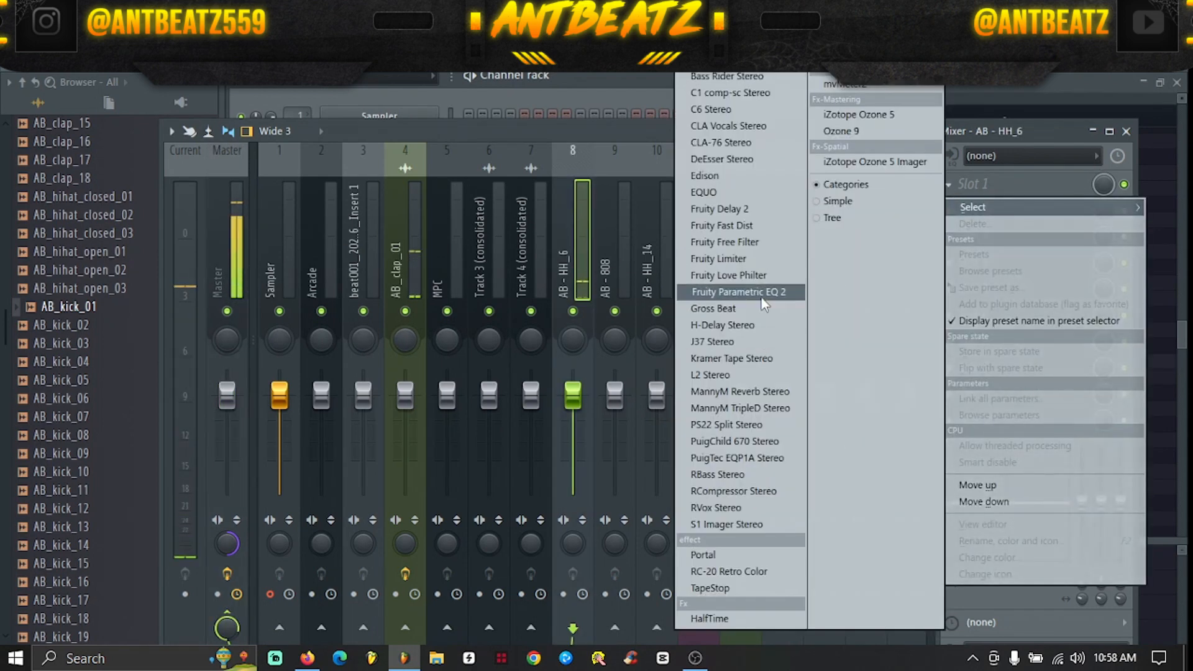
pyautogui.click(722, 192)
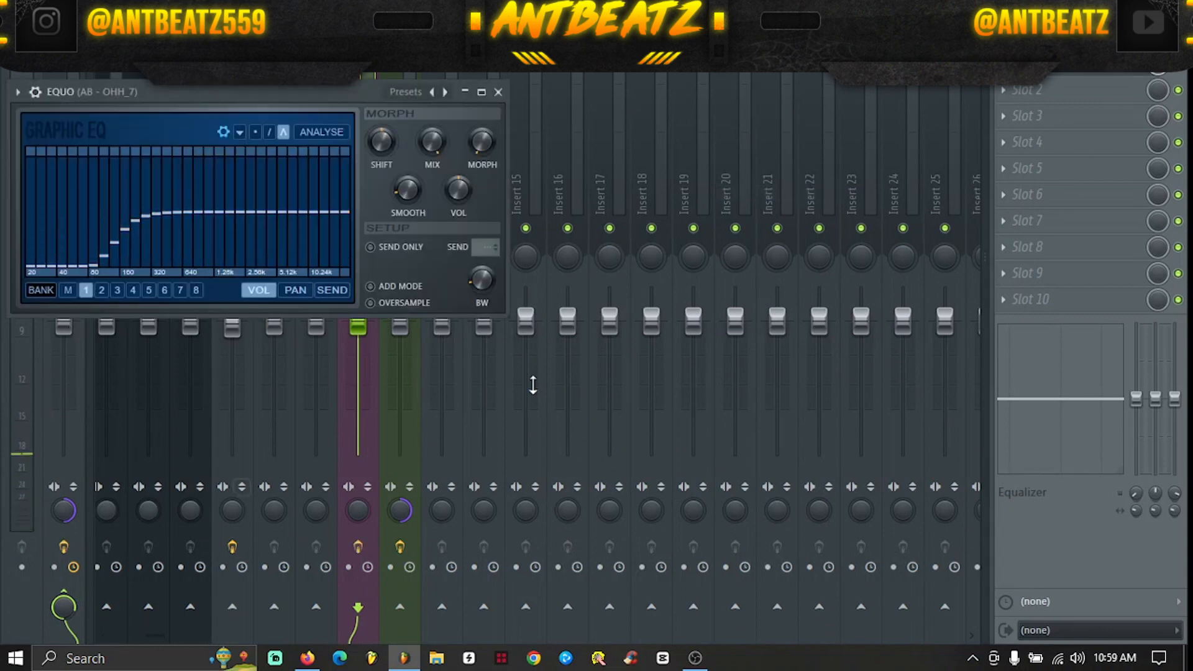
pyautogui.click(498, 92)
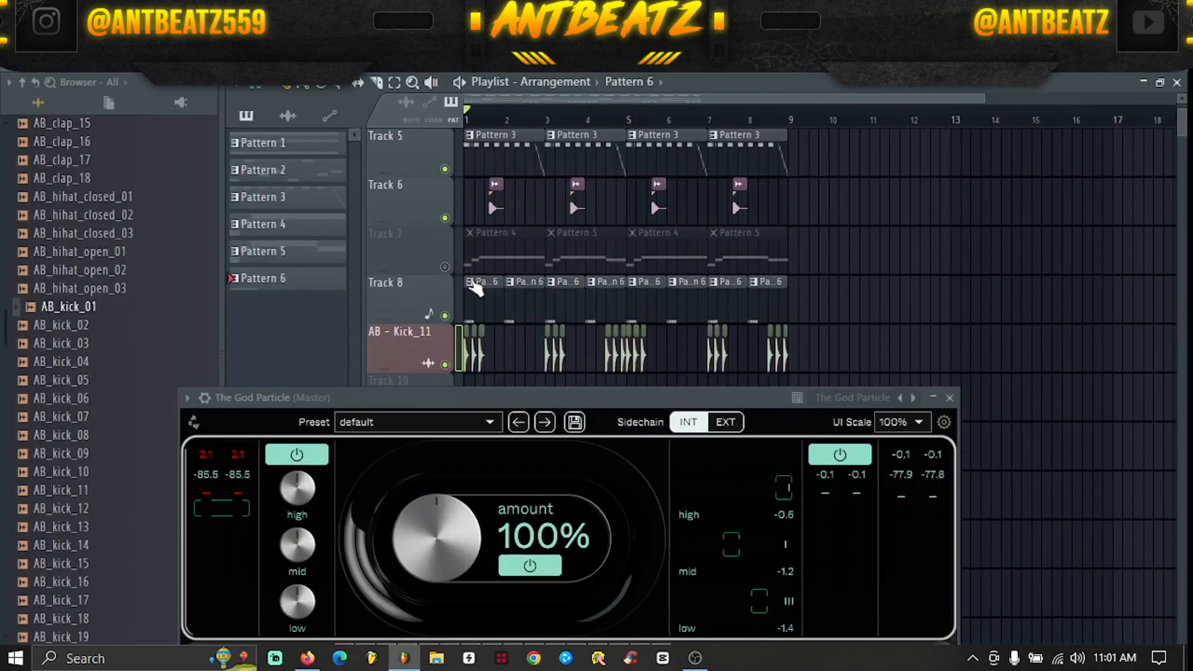
# Unmute the beat001 melody clips on Track 1 and start playback with the drums
pyautogui.scroll(2, 529, 290)
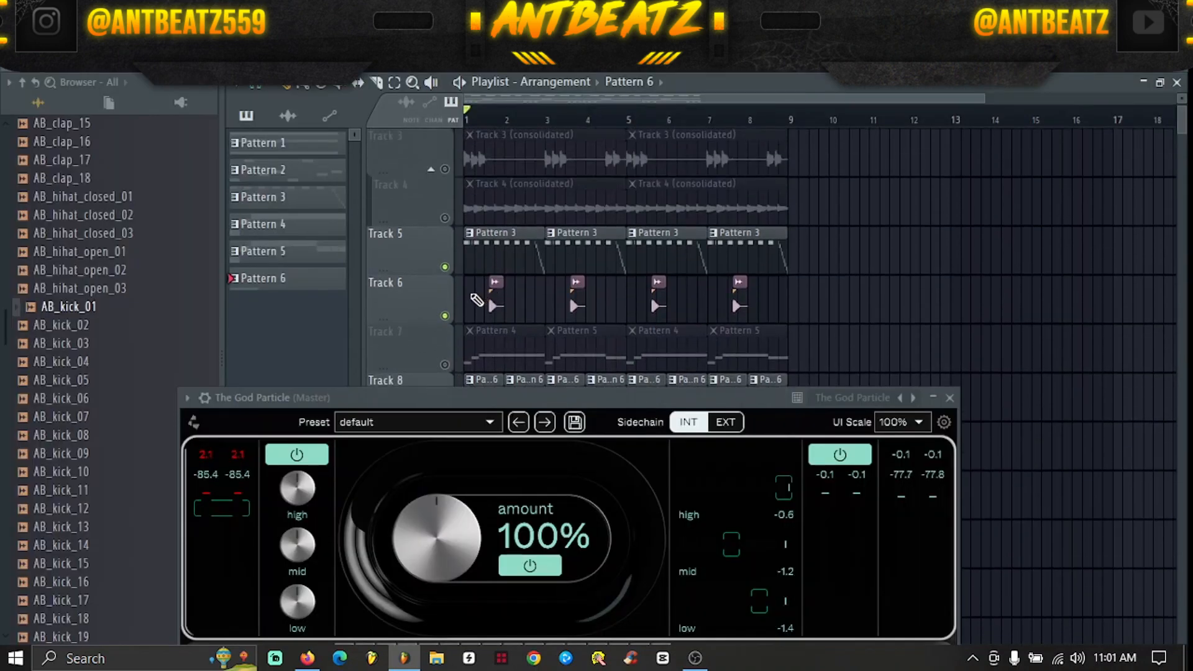
pyautogui.scroll(2, 477, 300)
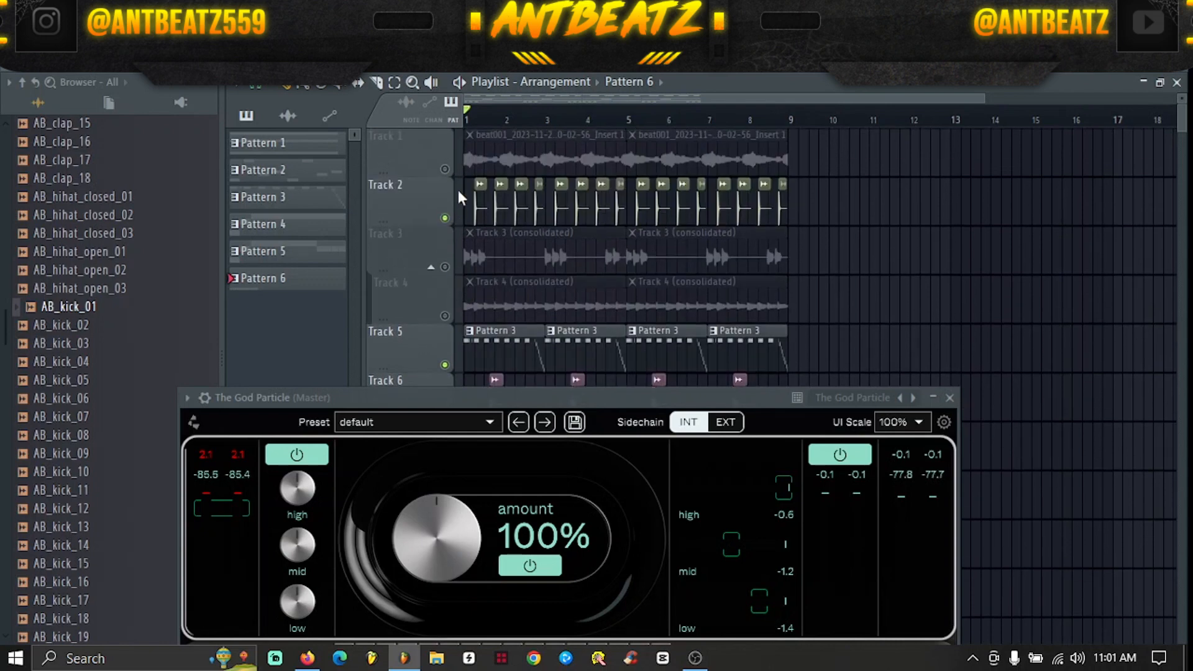
pyautogui.click(445, 170)
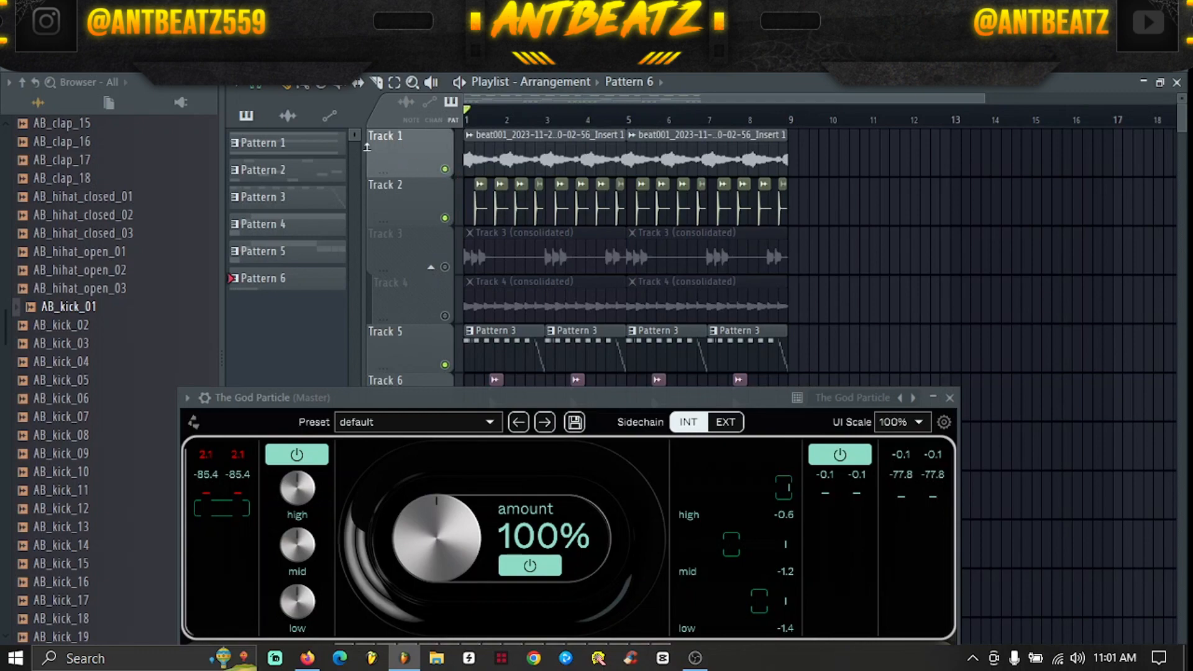
pyautogui.press('space')
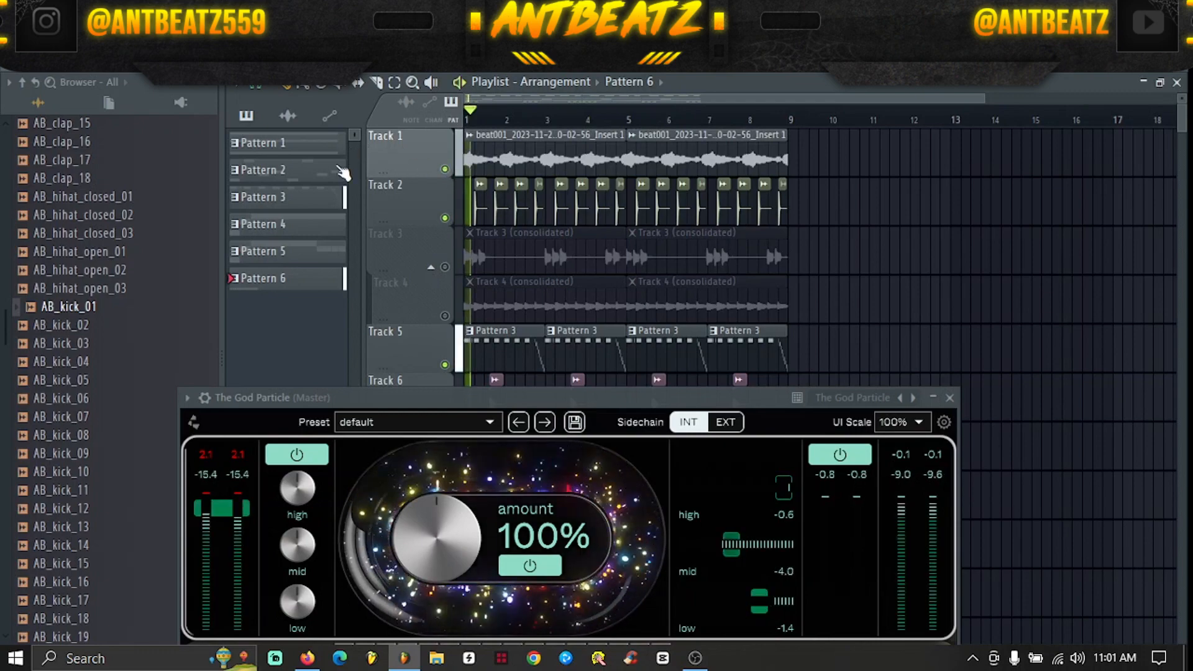
# Check the Track 1 melody clip's channel settings during playback, with the channel rack open, and close them
pyautogui.click(484, 147)
pyautogui.doubleClick(484, 146)
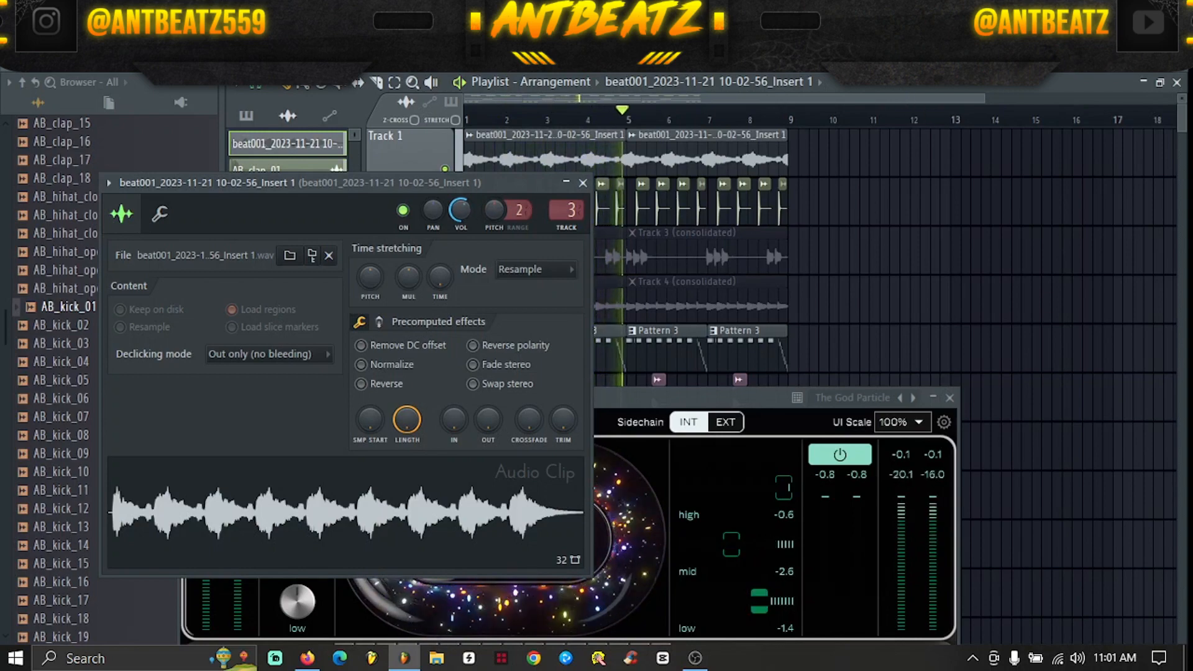
pyautogui.press('F6')
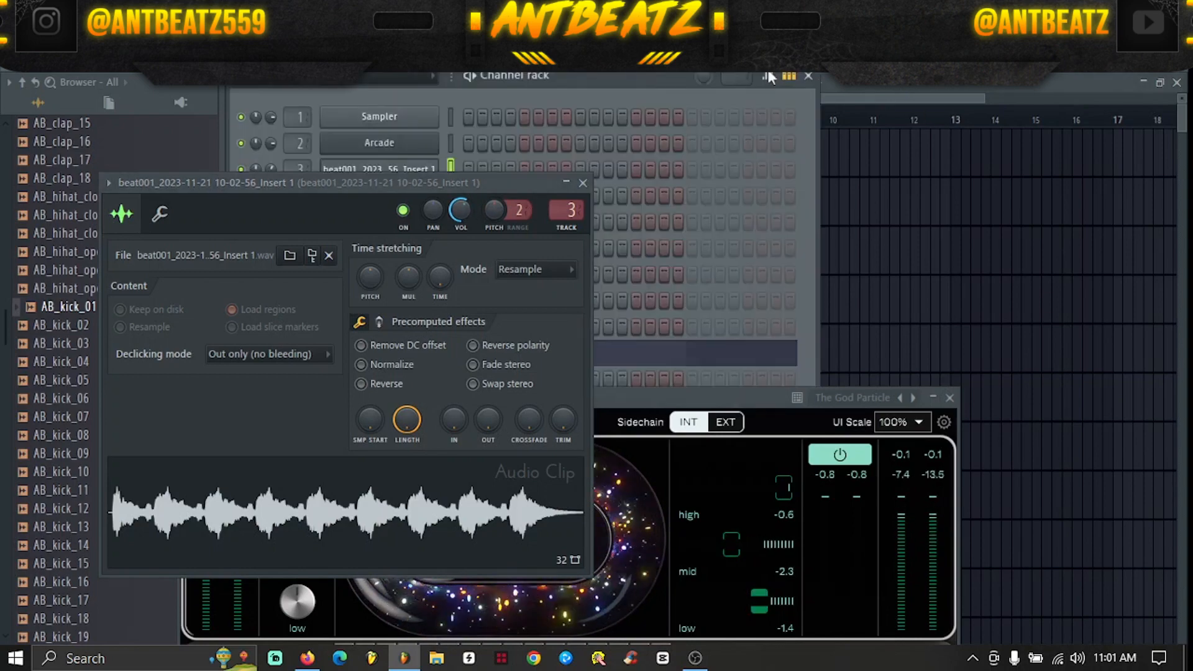
pyautogui.click(586, 183)
# Load EQUO into slot 1 of the beat001 melody's mixer track
pyautogui.press('F9')
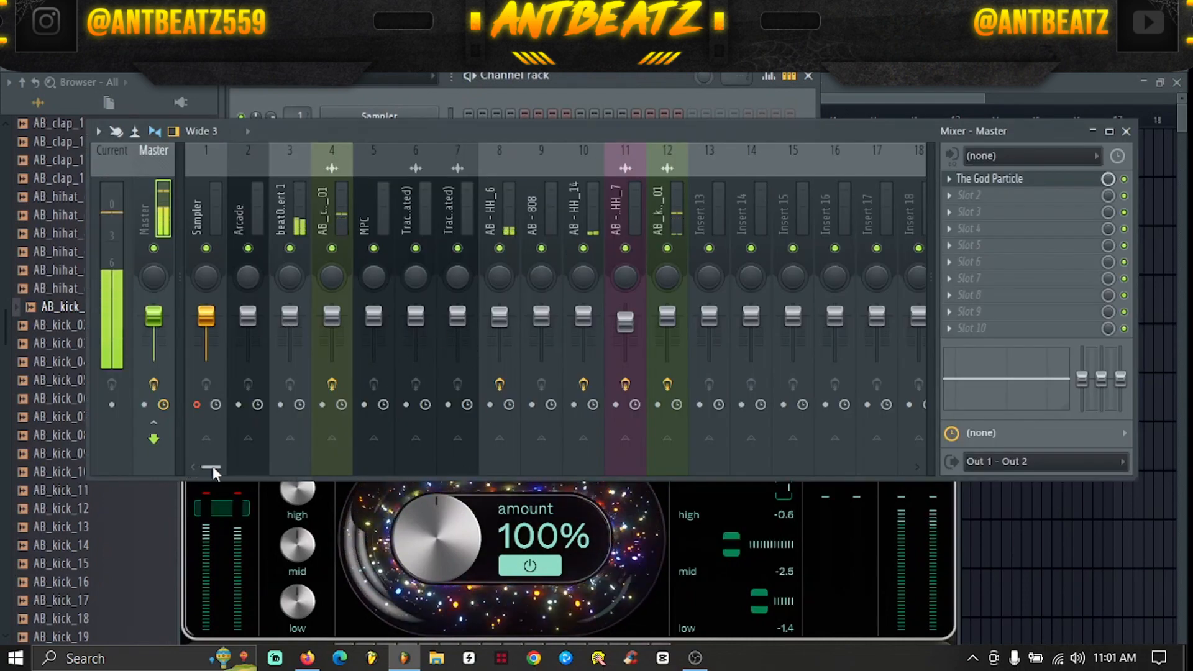
pyautogui.click(275, 216)
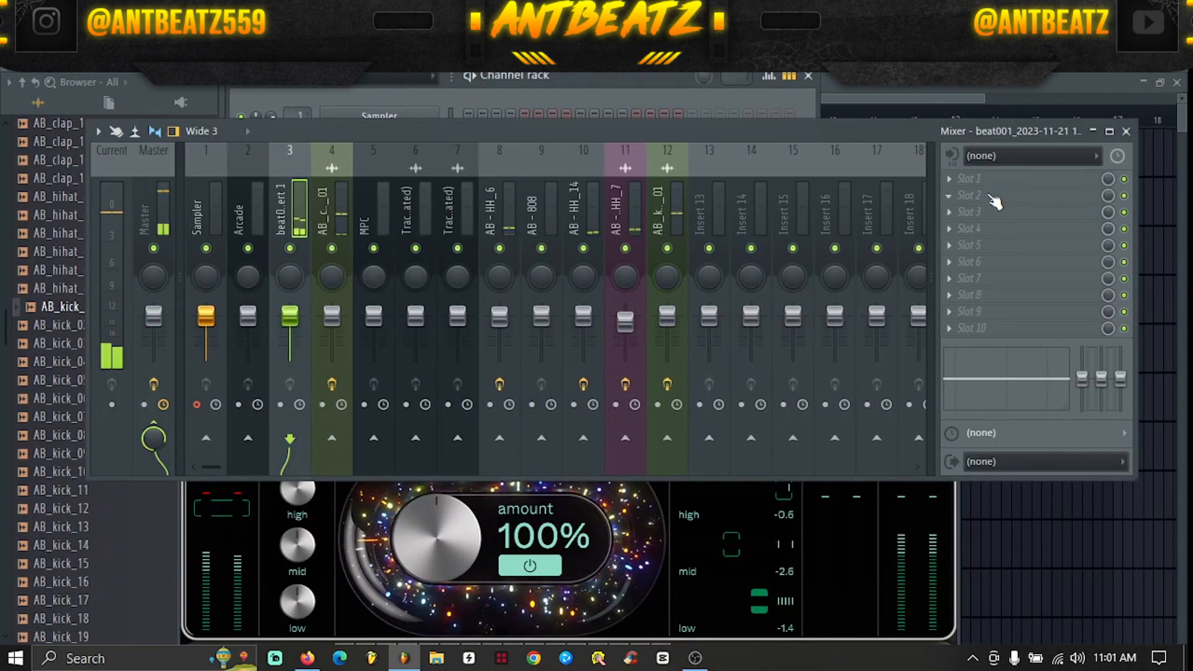
pyautogui.click(957, 181)
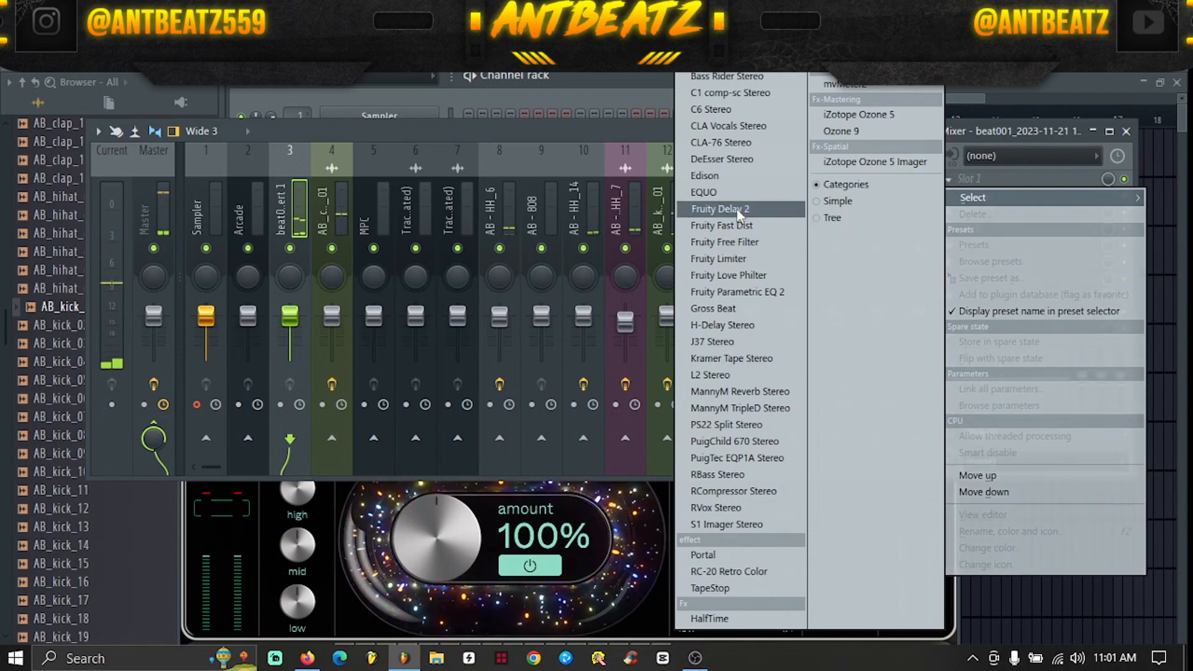
pyautogui.click(705, 193)
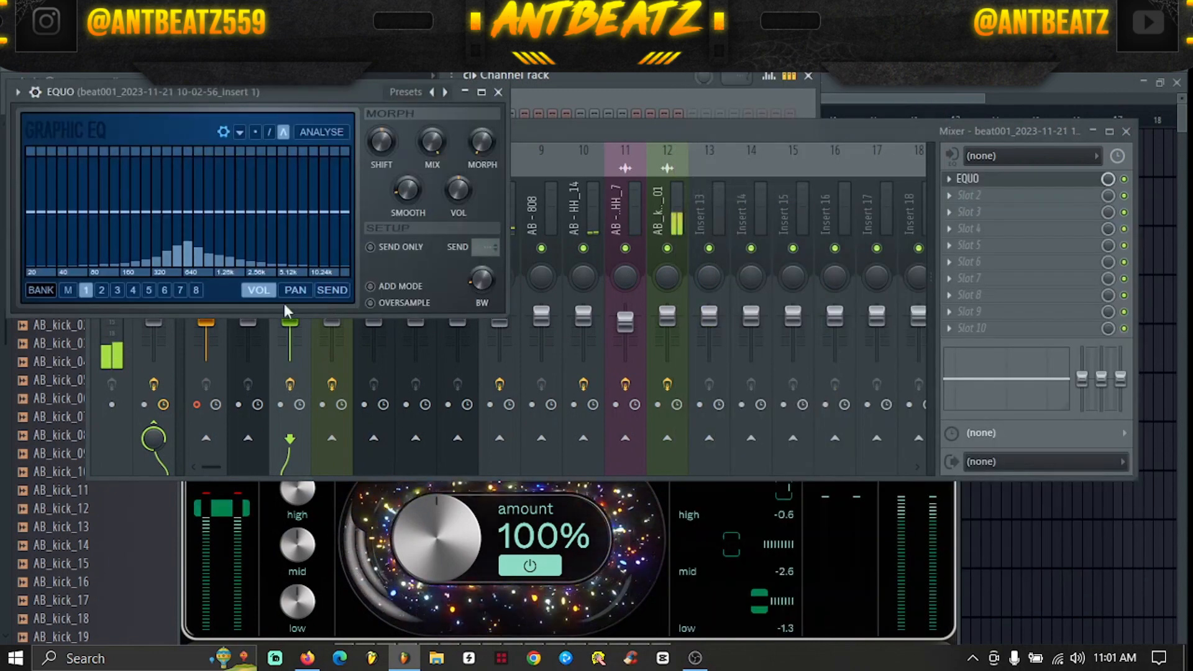
# Roll off the melody's low frequency bands up to about 160 Hz in EQUO, and close the equalizer, mixer and channel rack
pyautogui.moveTo(93, 230)
pyautogui.mouseDown()
pyautogui.moveTo(75, 269)
pyautogui.moveTo(135, 509)
pyautogui.mouseUp()
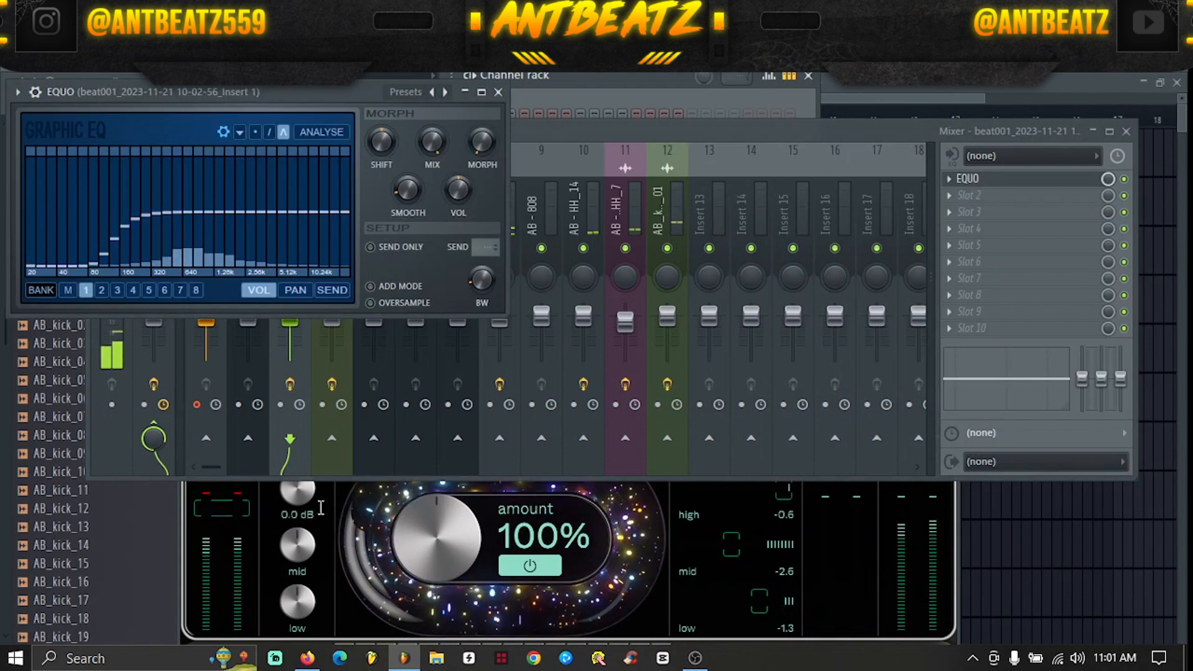
pyautogui.click(498, 92)
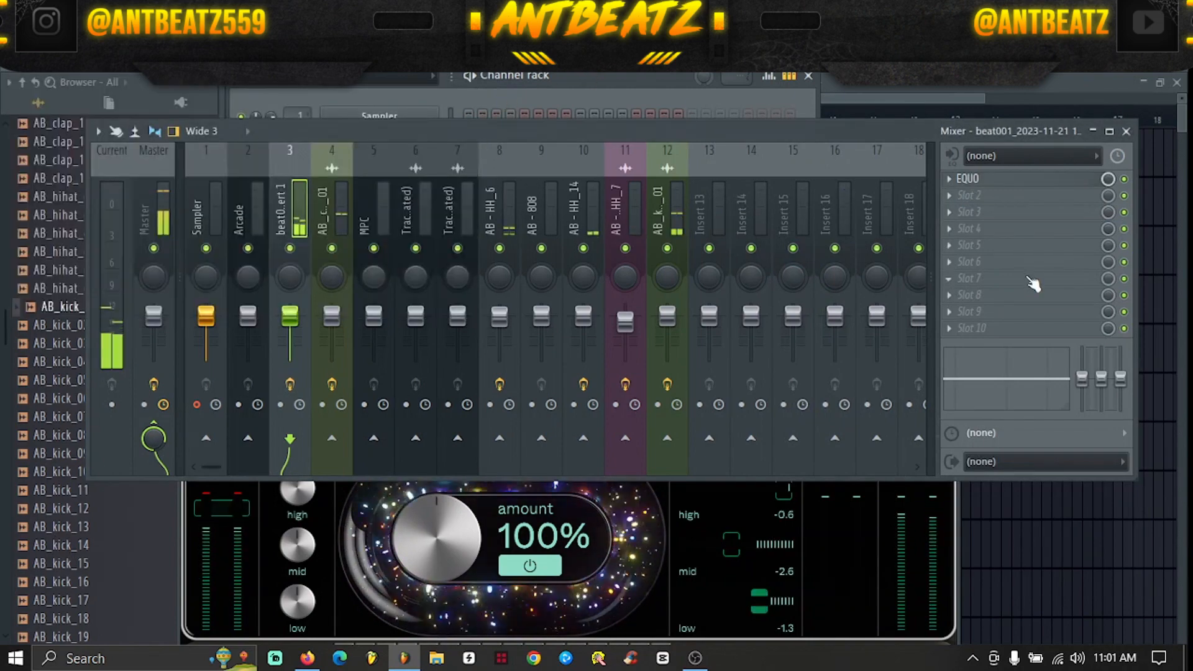
pyautogui.click(1126, 131)
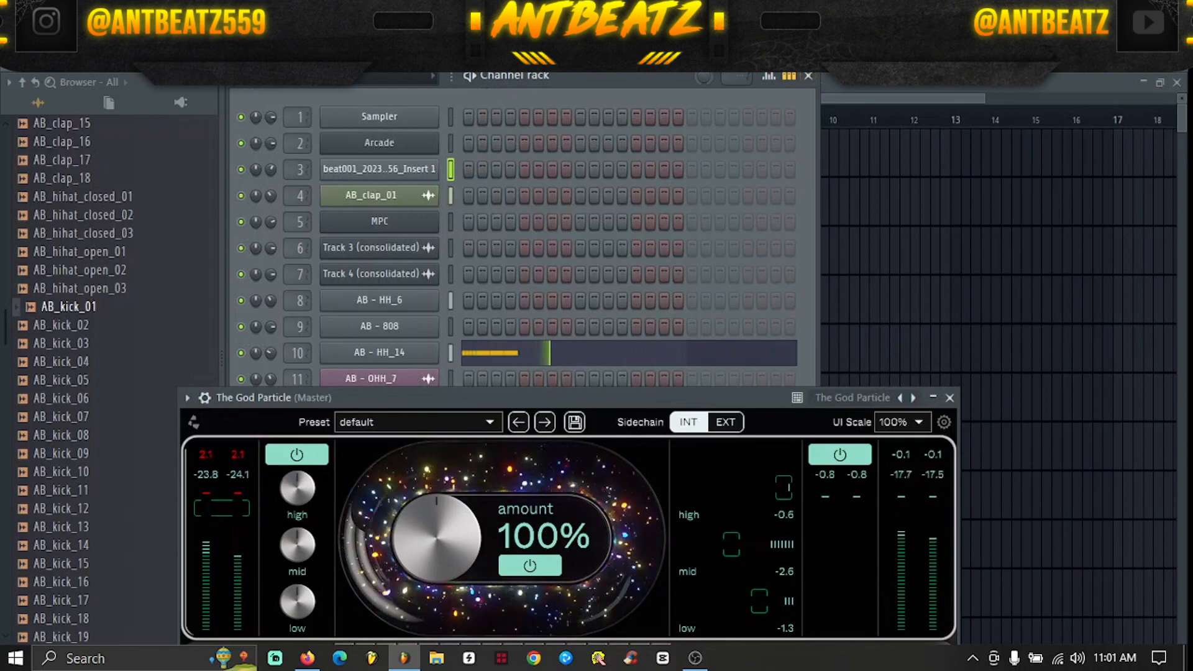
pyautogui.click(808, 75)
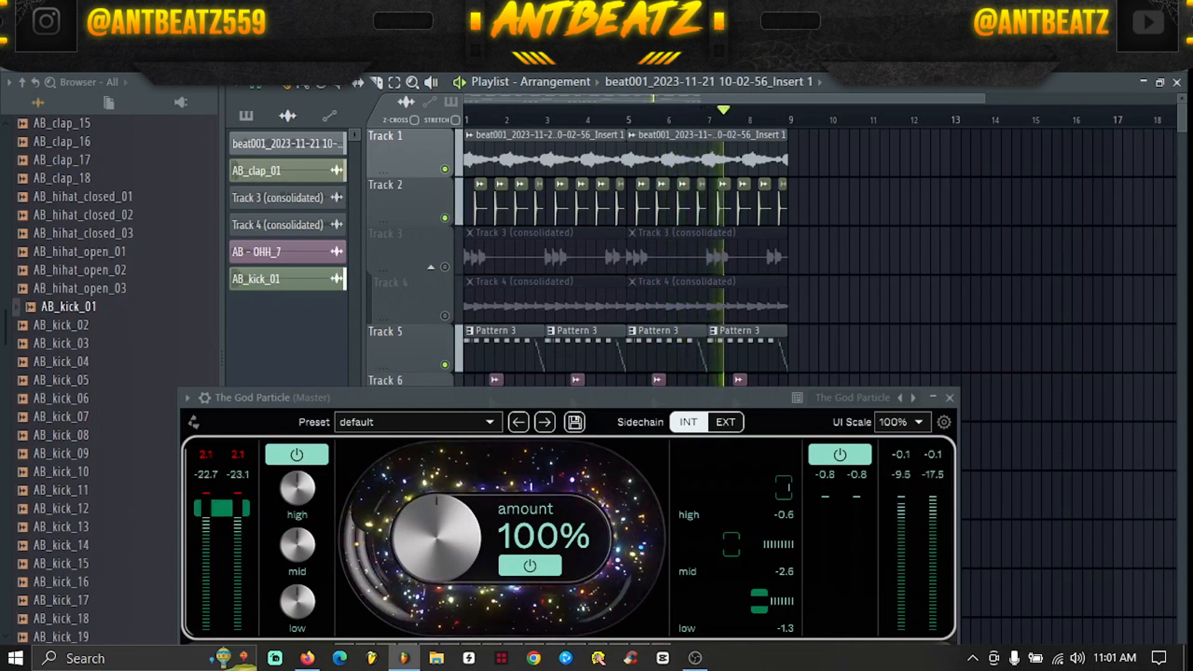
# Unmute Track 4, restart playback and open the Track 4 (consolidated) clip's channel settings
pyautogui.press('space')
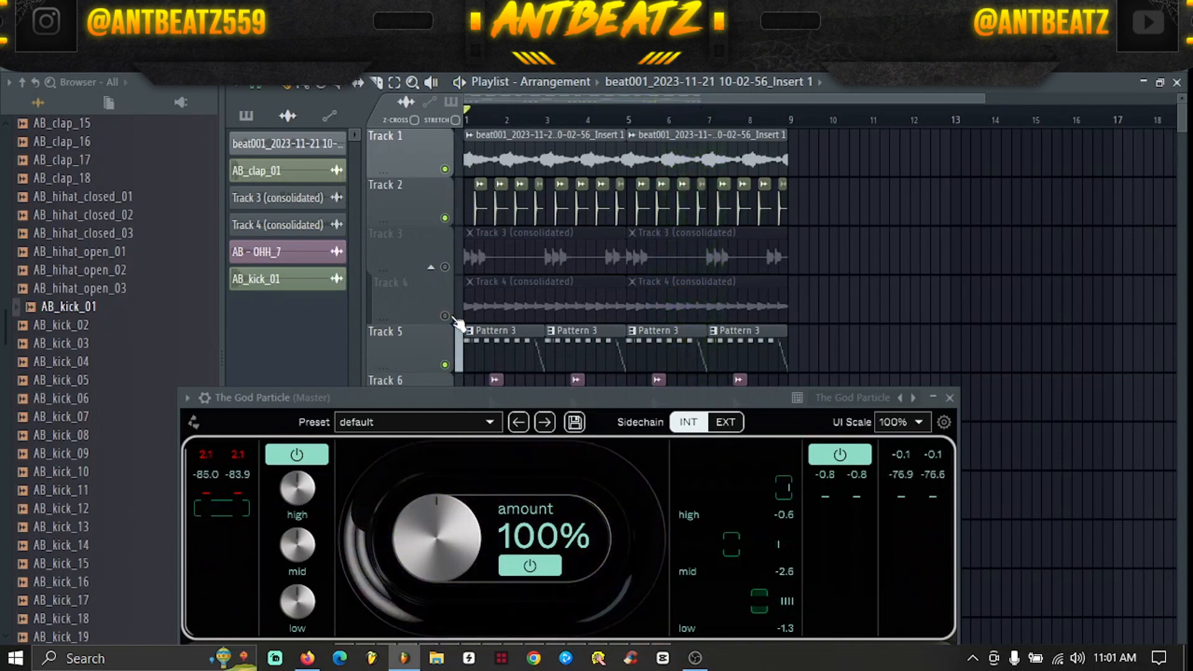
pyautogui.click(445, 315)
pyautogui.press('space')
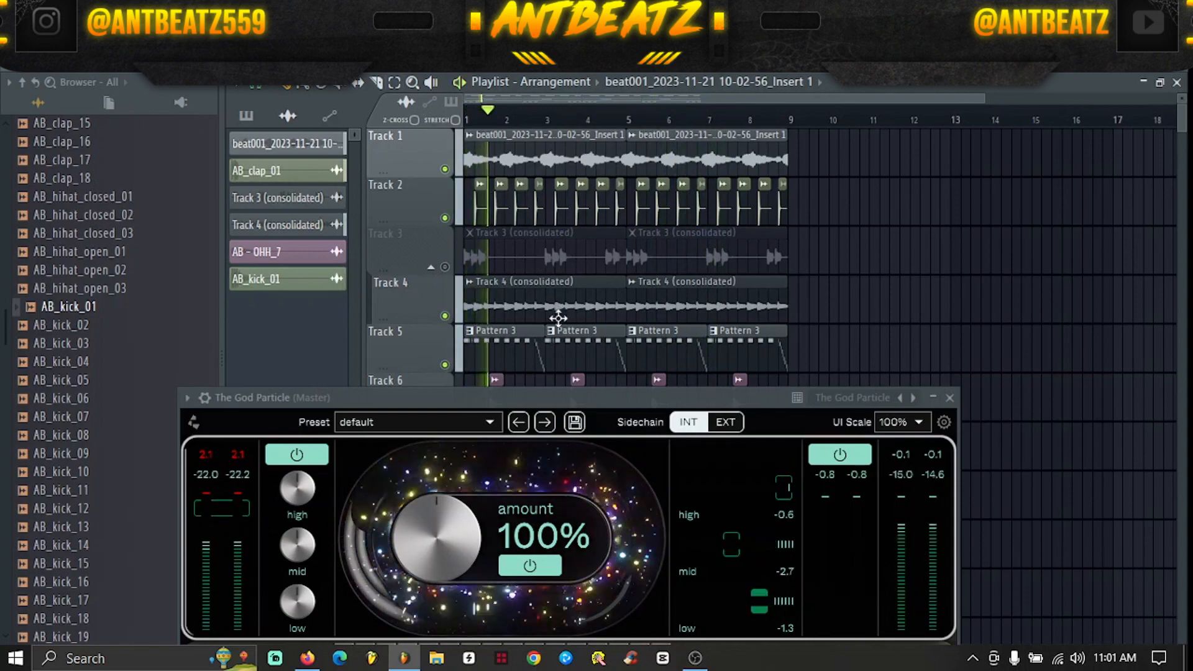
pyautogui.doubleClick(542, 289)
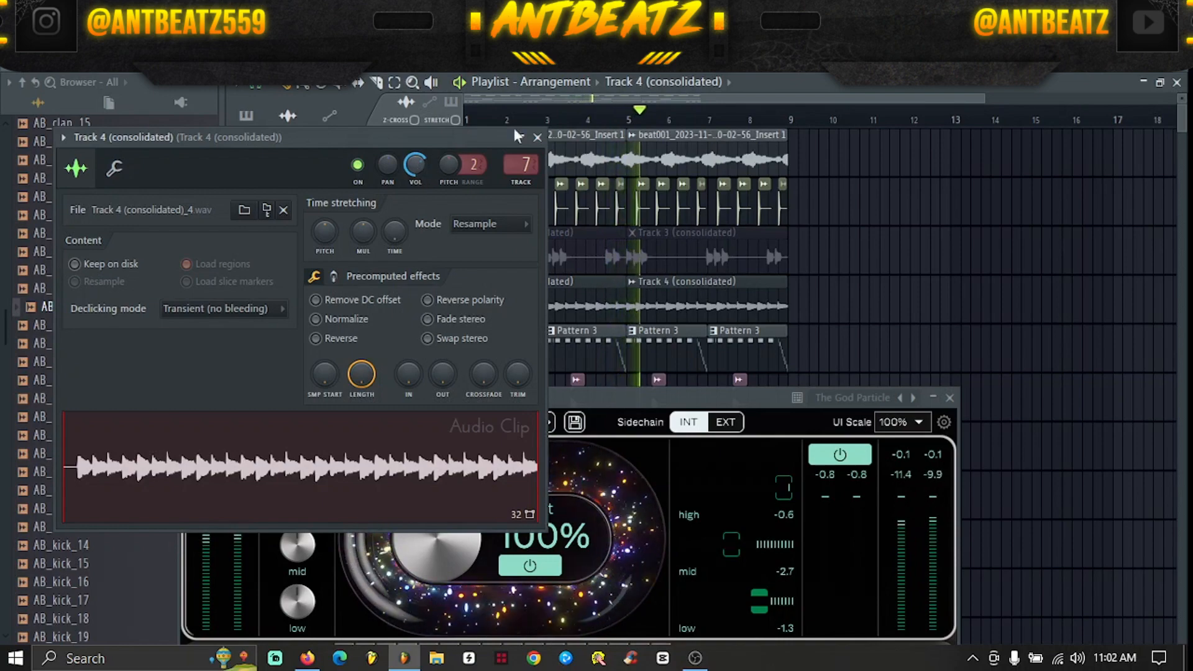
# Compare the mix with the Track 4 (consolidated) mixer track muted and unmuted, and load EQUO into its slot 1
pyautogui.press('F9')
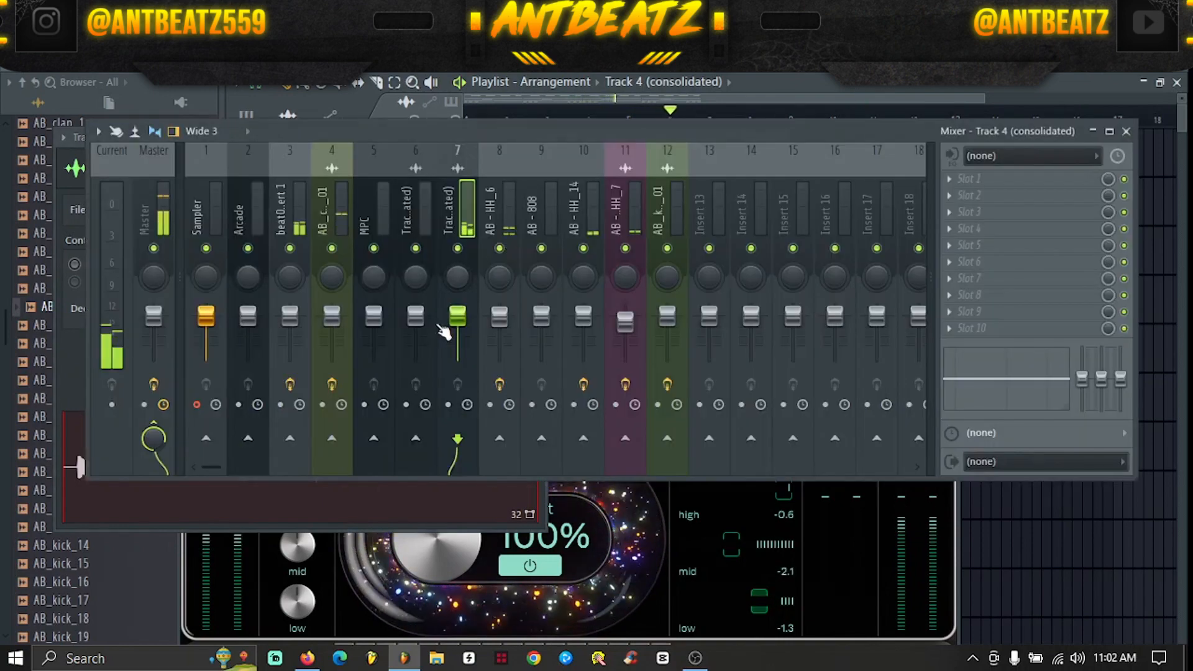
pyautogui.click(458, 248)
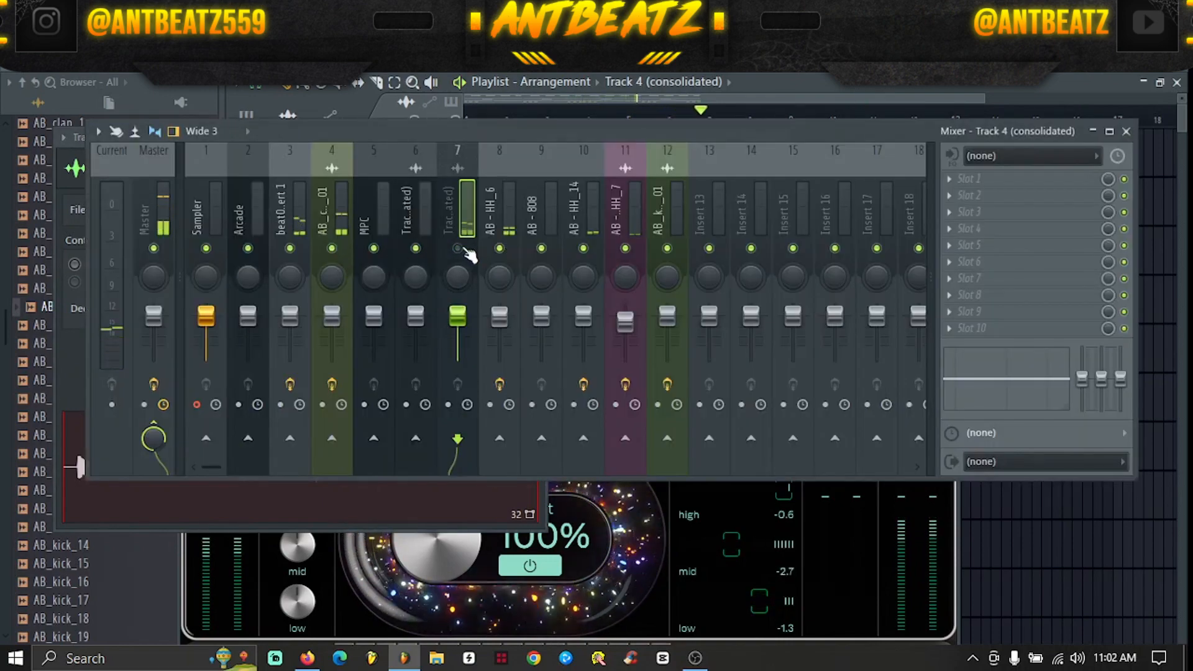
pyautogui.click(458, 248)
pyautogui.click(971, 178)
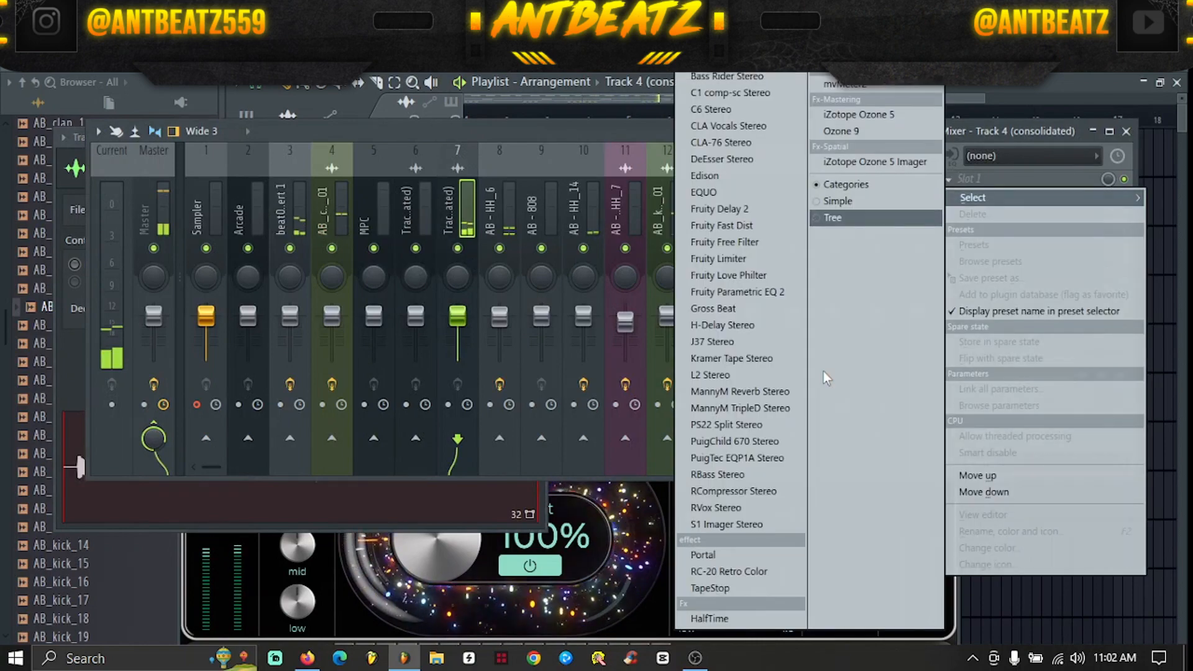
pyautogui.click(690, 192)
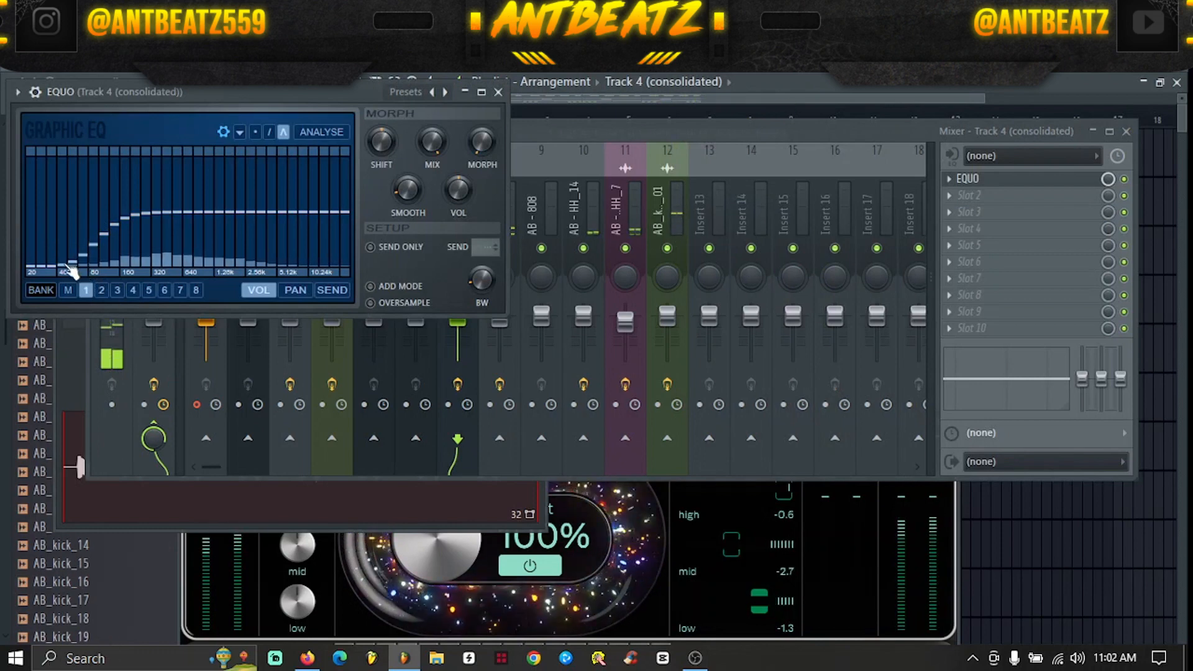
# Roll off Track 4 (consolidated)'s low frequency bands up to about 160 Hz in EQUO, and close the equalizer, mixer and clip settings
pyautogui.moveTo(67, 269); pyautogui.dragTo(77, 270)
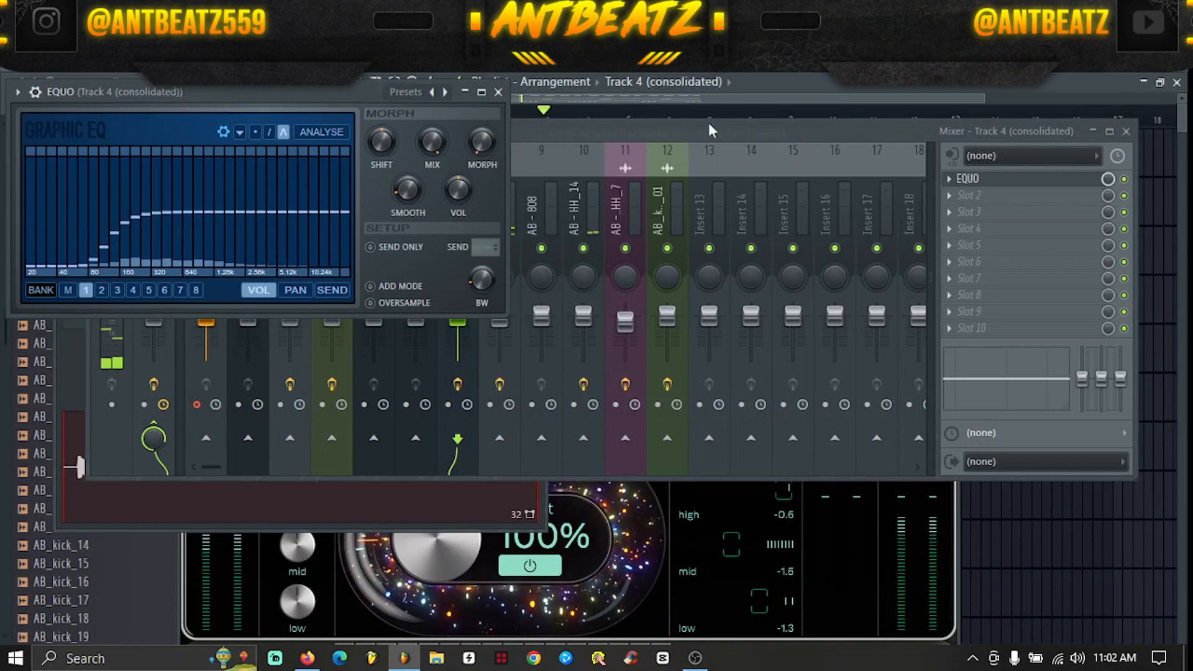
pyautogui.click(498, 92)
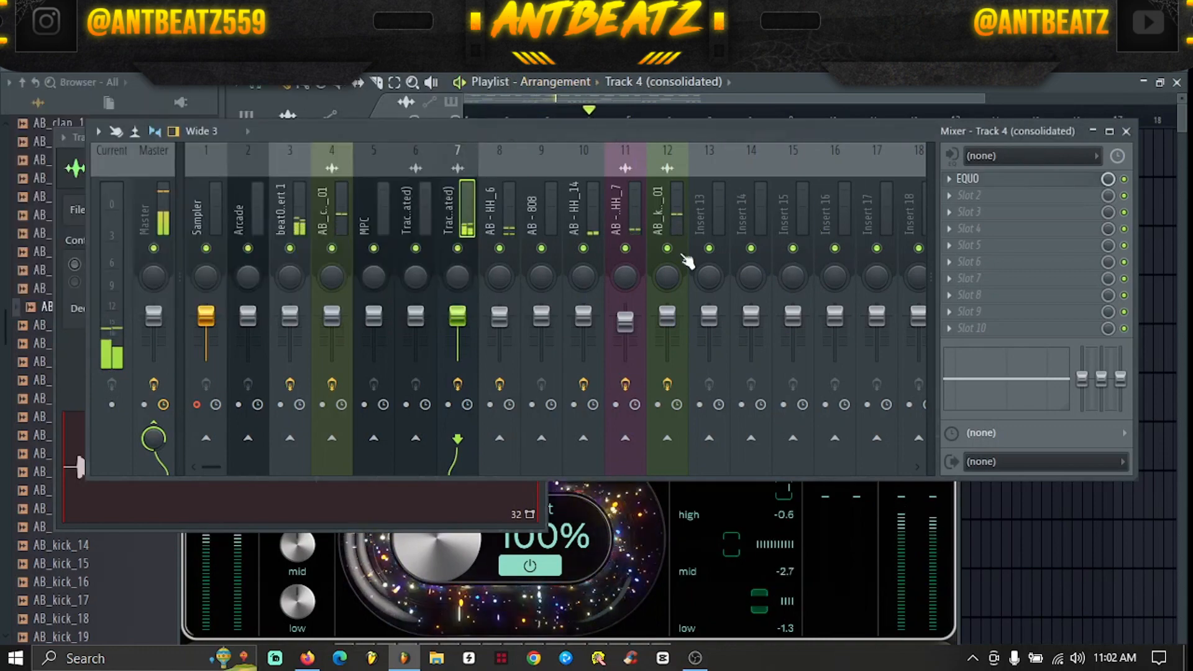
pyautogui.click(1125, 131)
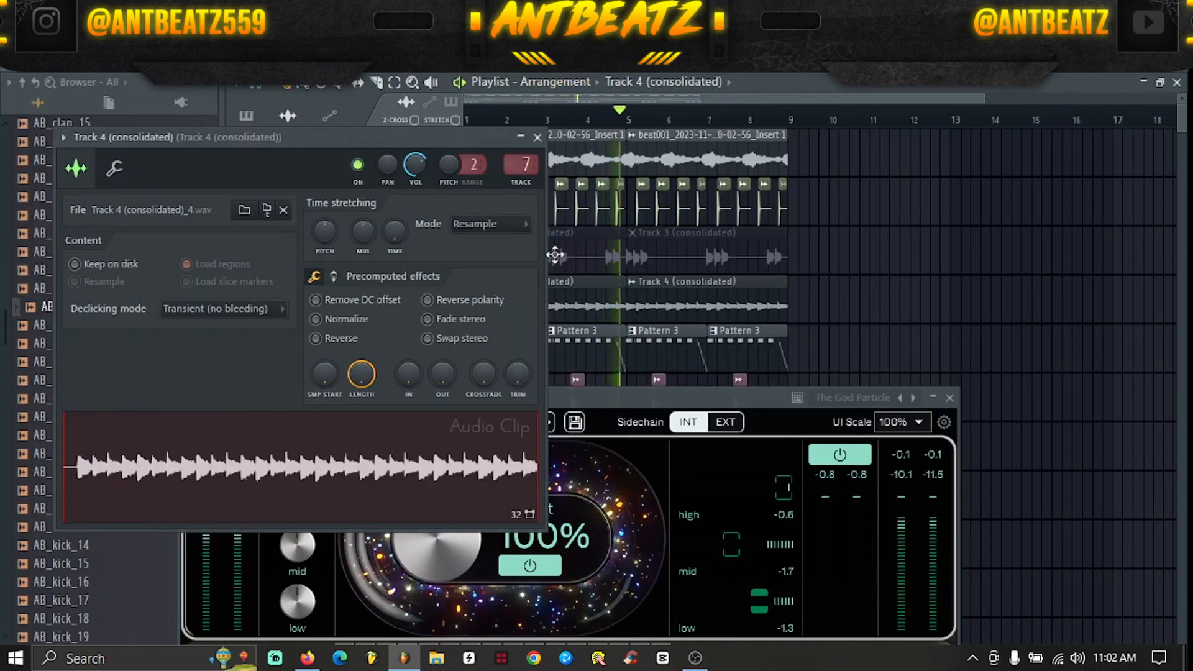
pyautogui.click(537, 137)
pyautogui.scroll(-5, 553, 273)
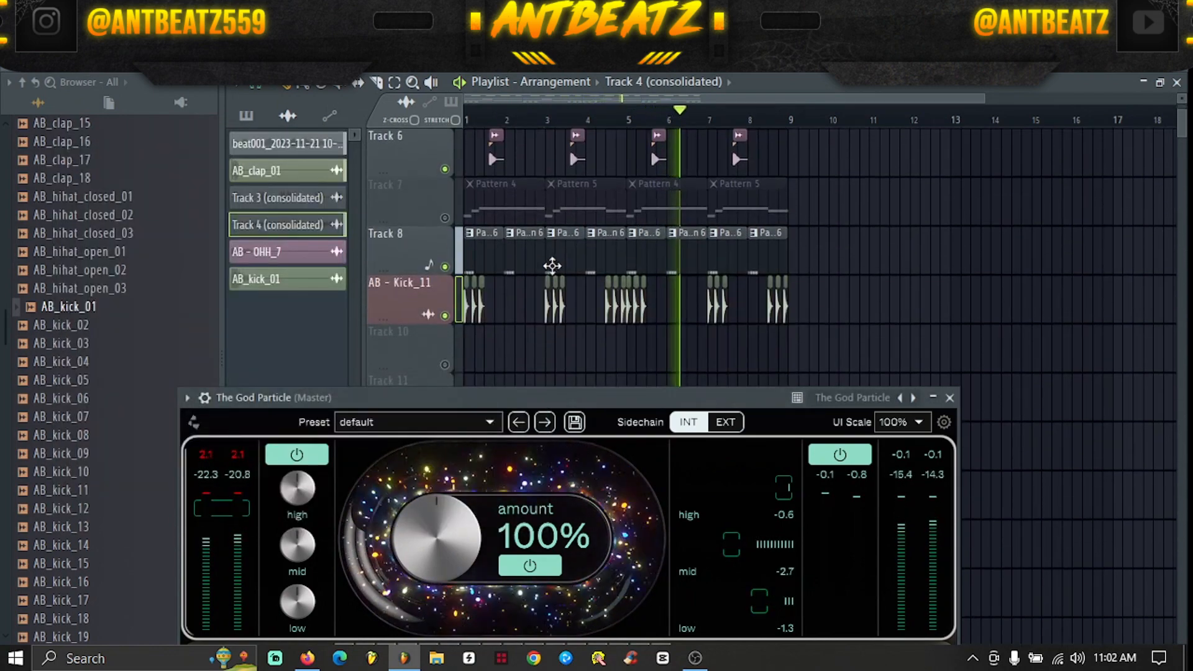
pyautogui.scroll(5, 469, 247)
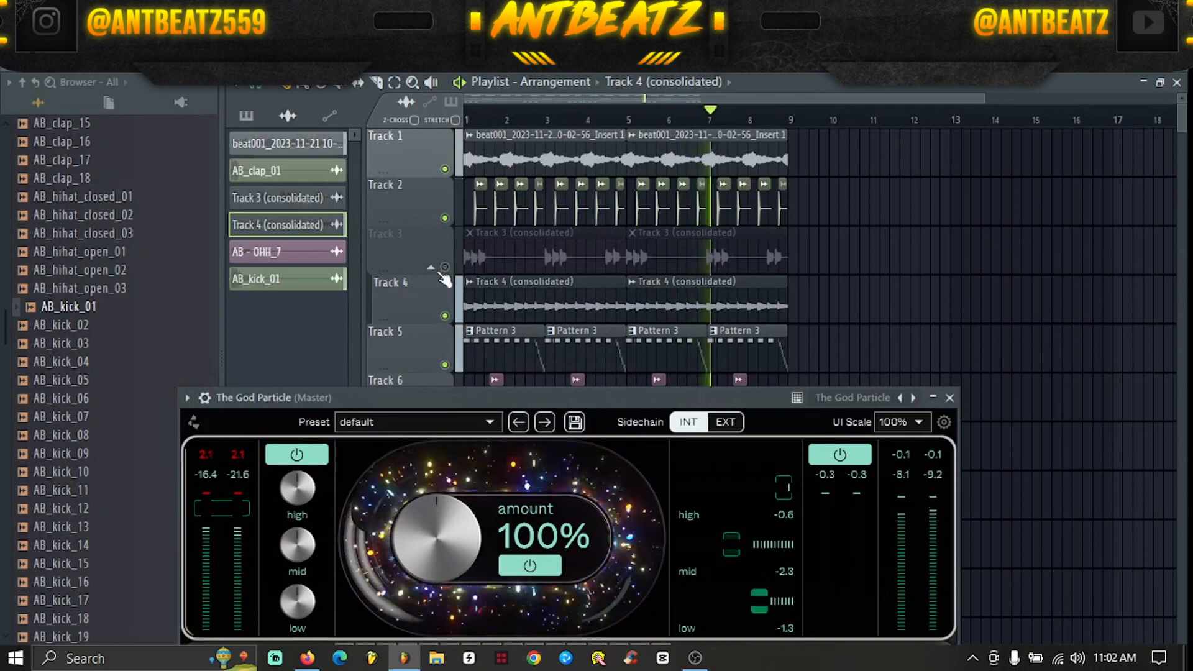
# Unmute Track 3, open the Track 3 (consolidated) clip's channel settings and restart playback
pyautogui.click(446, 267)
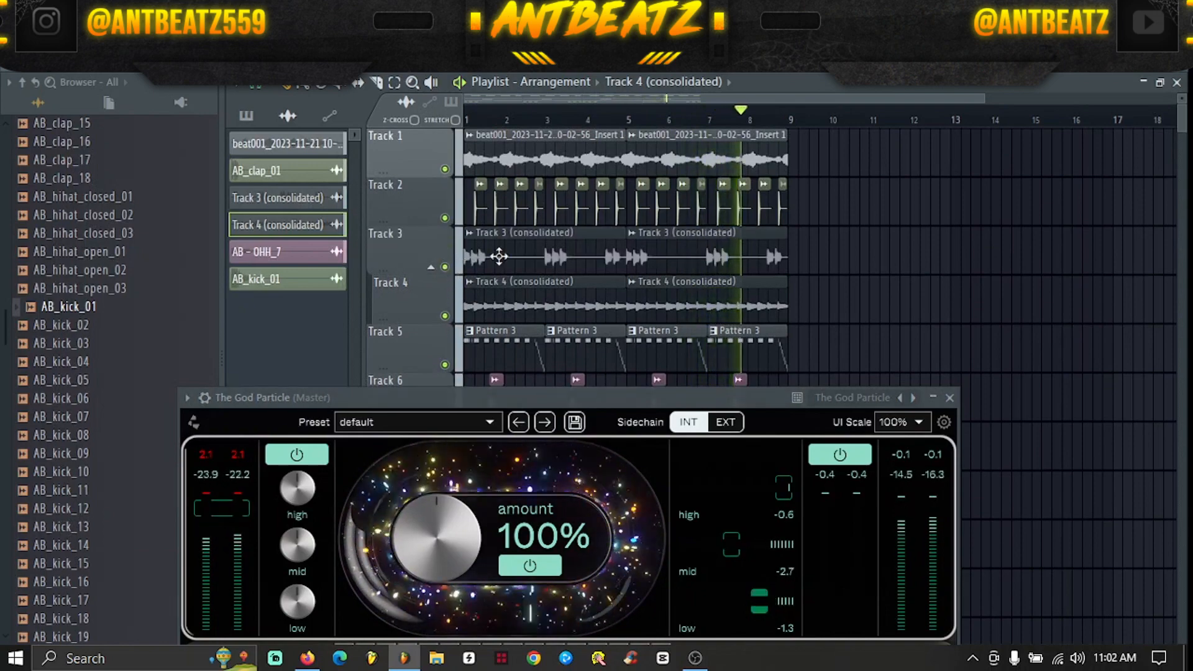
pyautogui.doubleClick(532, 247)
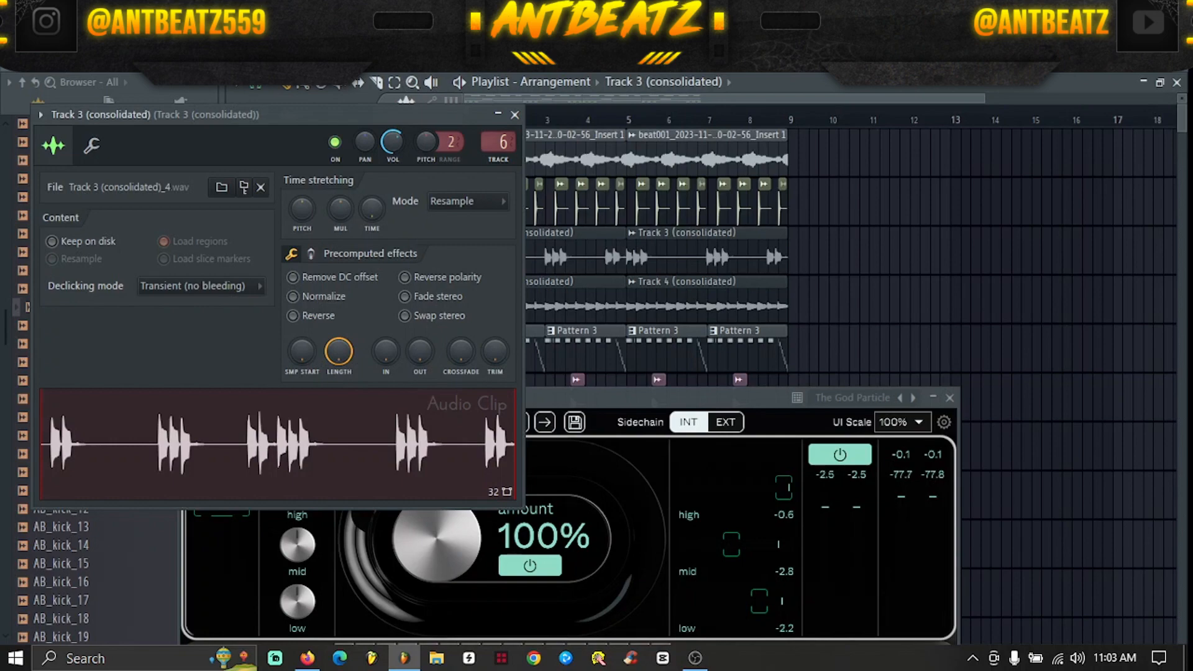
pyautogui.press('space')
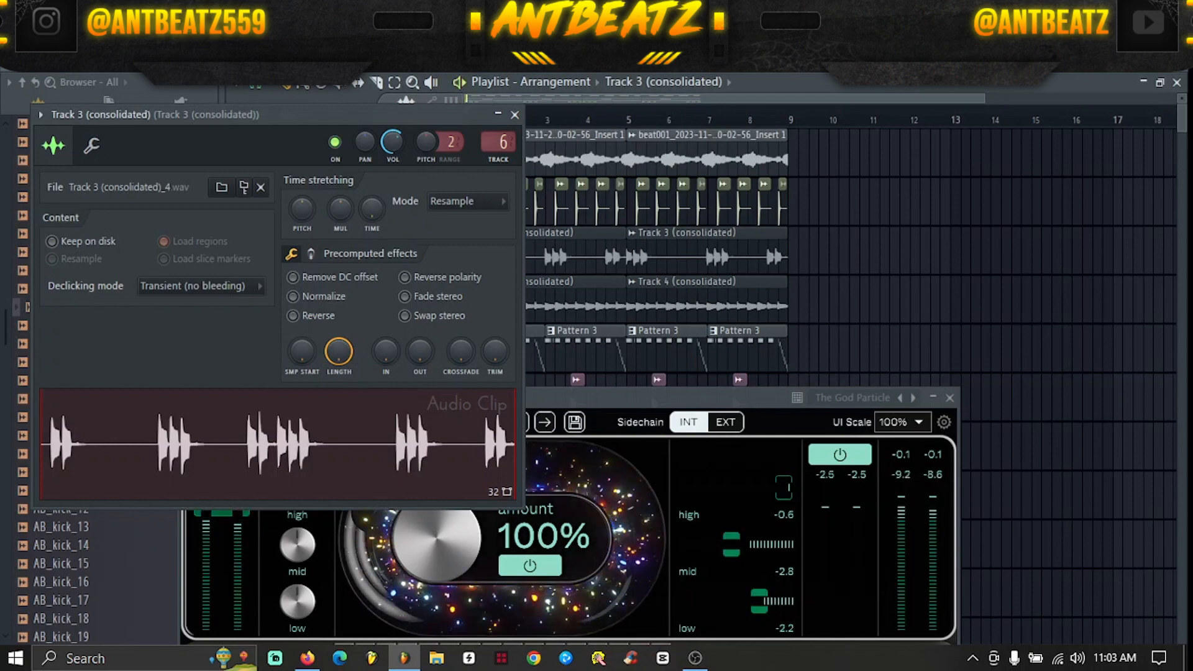
# Load EQUO into slot 1 of the Track 3 (consolidated) mixer track, roll off the bands above about 2.56 kHz, and close the equalizer
pyautogui.press('F6')
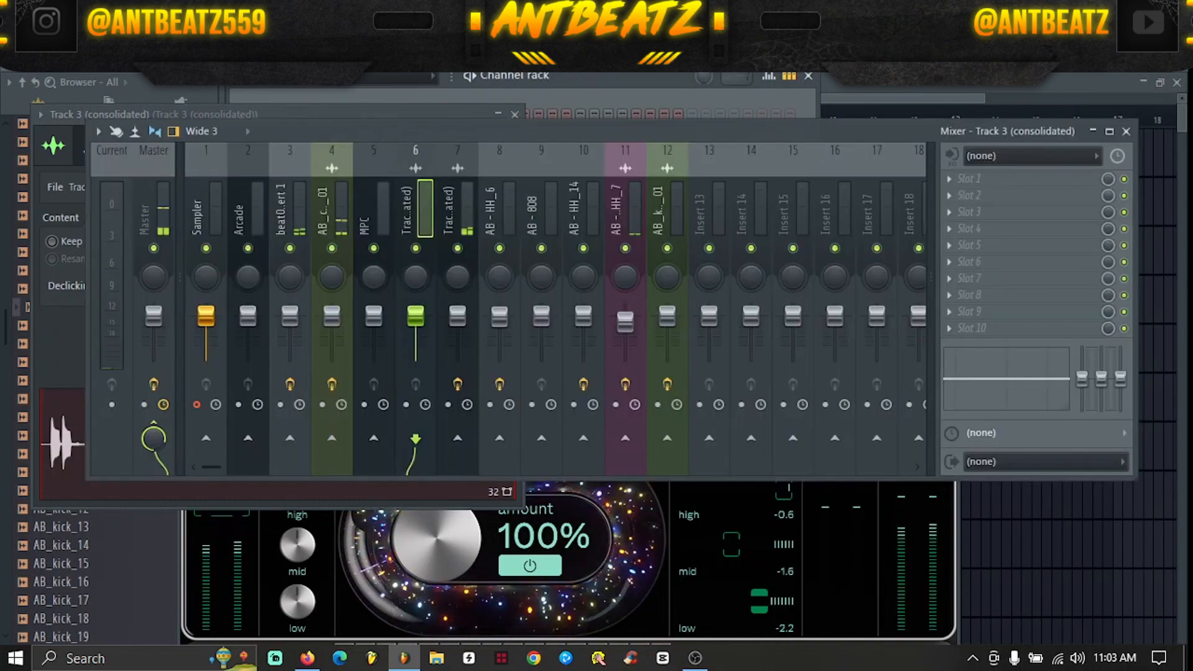
pyautogui.press('F9')
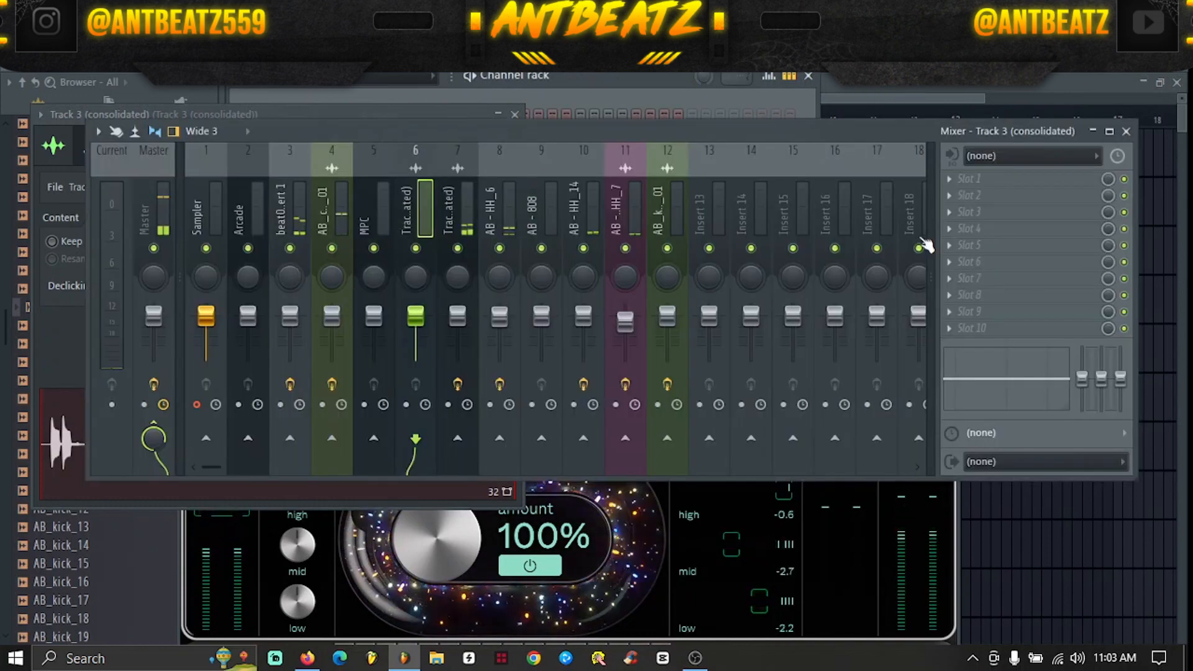
pyautogui.click(968, 182)
pyautogui.click(749, 198)
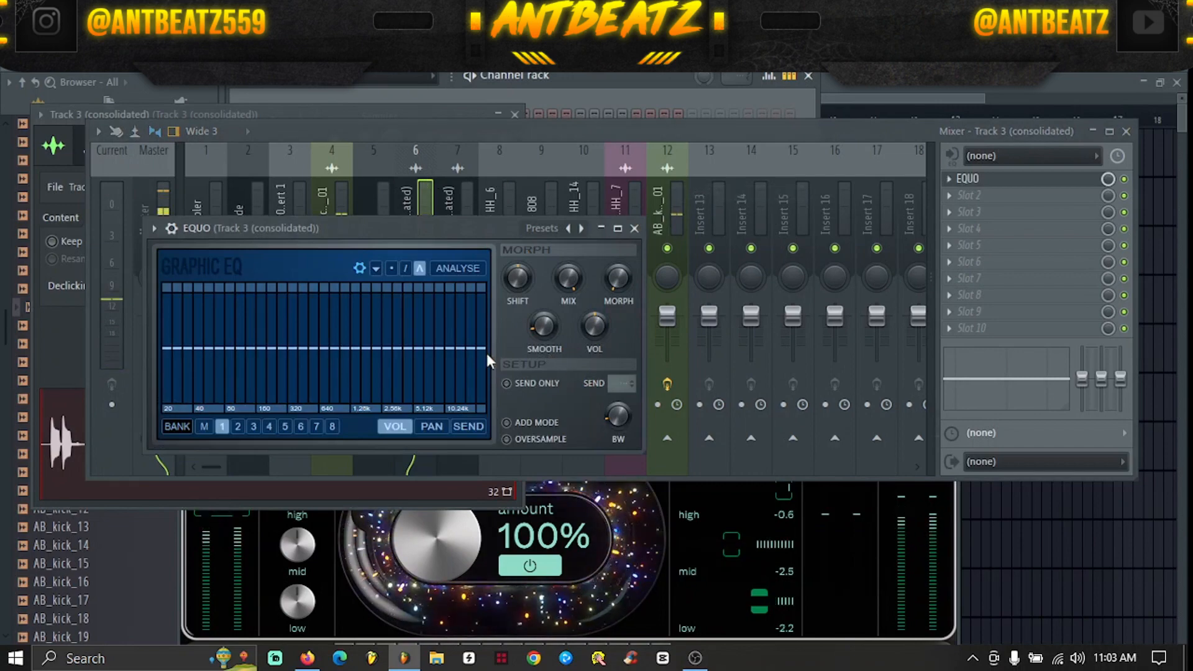
pyautogui.moveTo(489, 358); pyautogui.dragTo(501, 471)
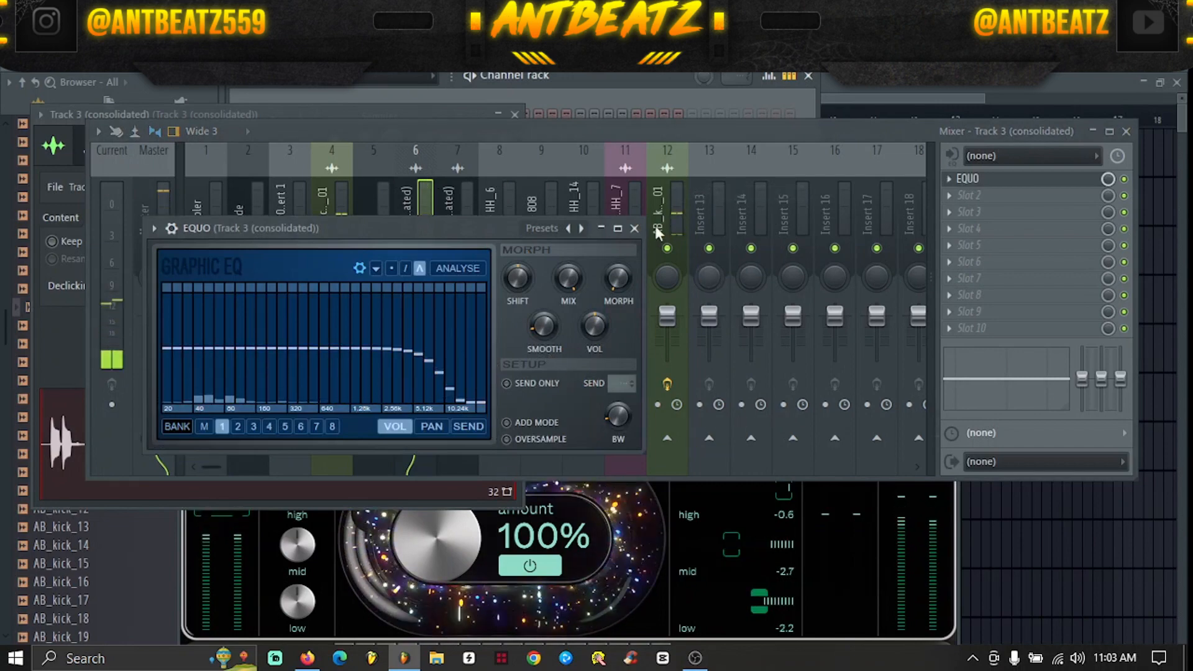
pyautogui.click(635, 229)
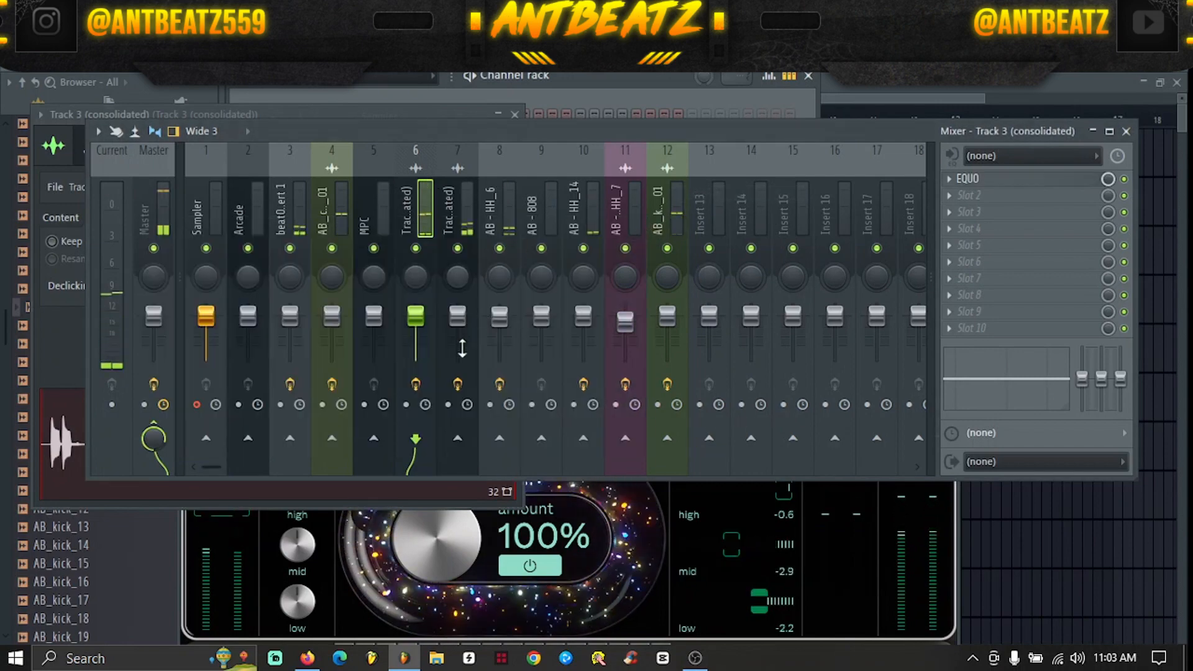
pyautogui.moveTo(423, 323)
pyautogui.mouseDown()
pyautogui.moveTo(437, 336)
pyautogui.moveTo(421, 319)
pyautogui.mouseUp()
pyautogui.rightClick(421, 318)
pyautogui.click(445, 325)
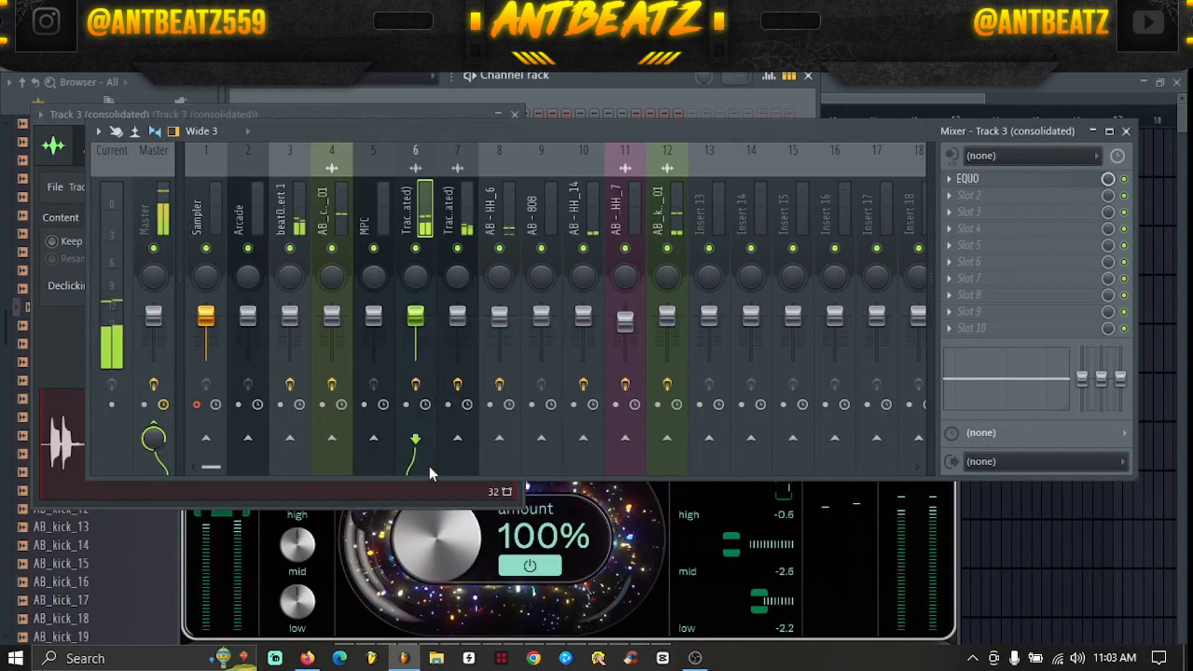
# Make the mixer window taller, and close the mixer, the clip settings and the channel rack
pyautogui.moveTo(428, 479); pyautogui.dragTo(415, 645)
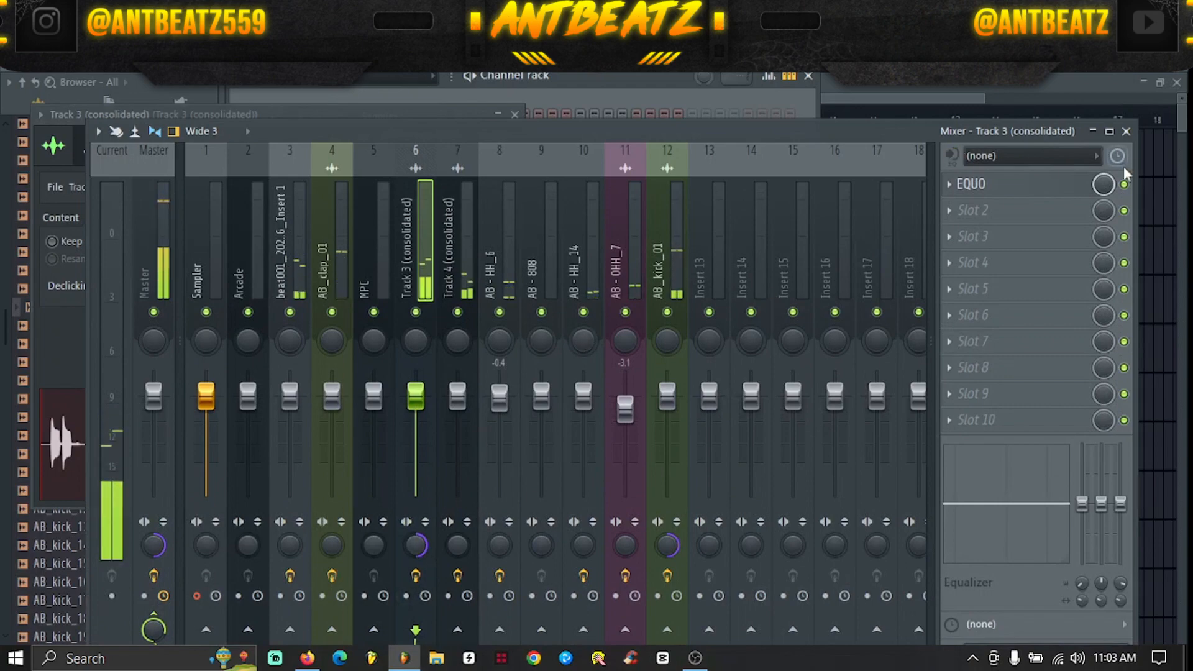
pyautogui.click(1128, 132)
pyautogui.click(515, 115)
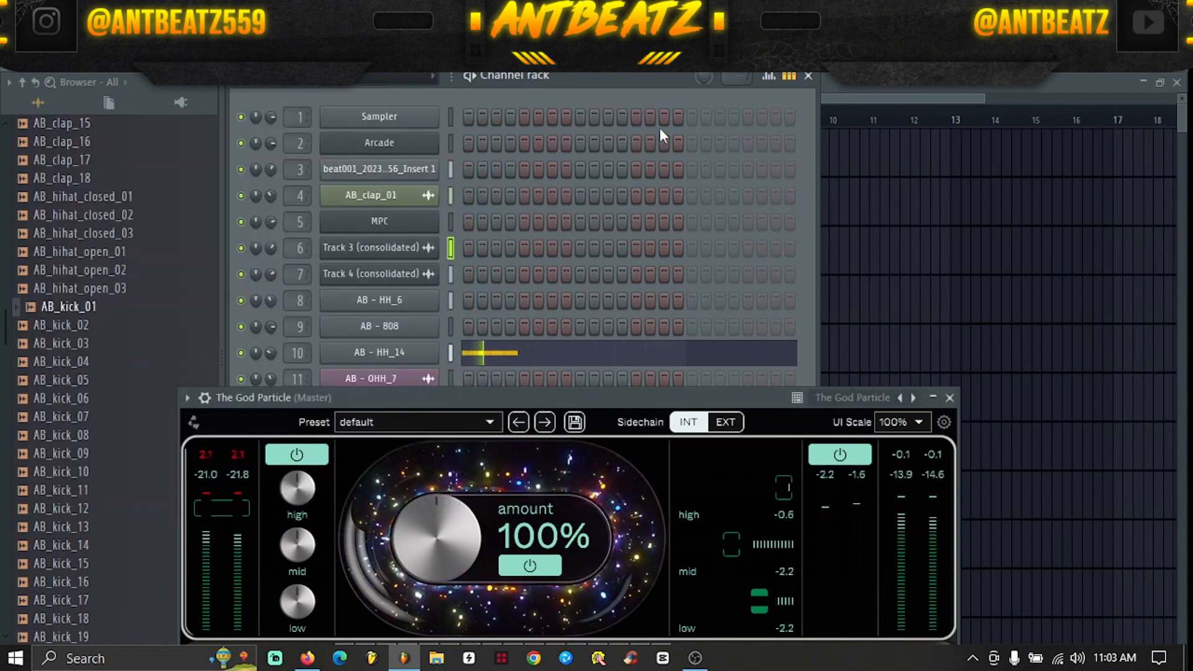
pyautogui.click(808, 76)
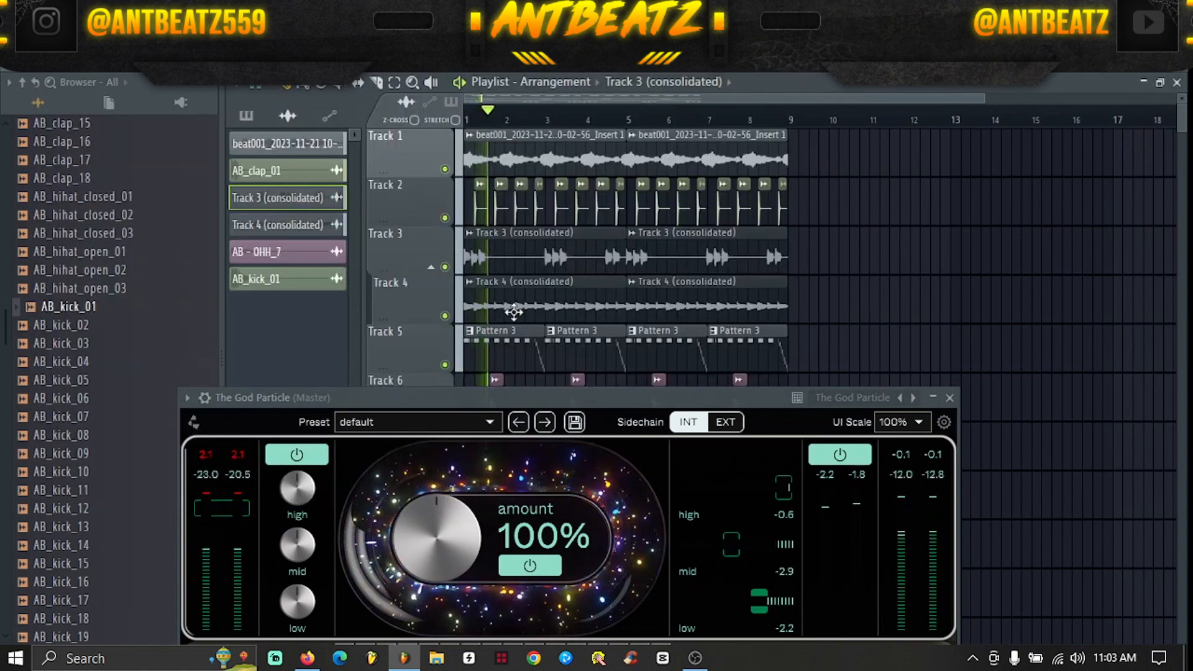
# Stop playback, unmute Track 7 with the Pattern 4 and Pattern 5 clips, and restart playback
pyautogui.scroll(2, 485, 275)
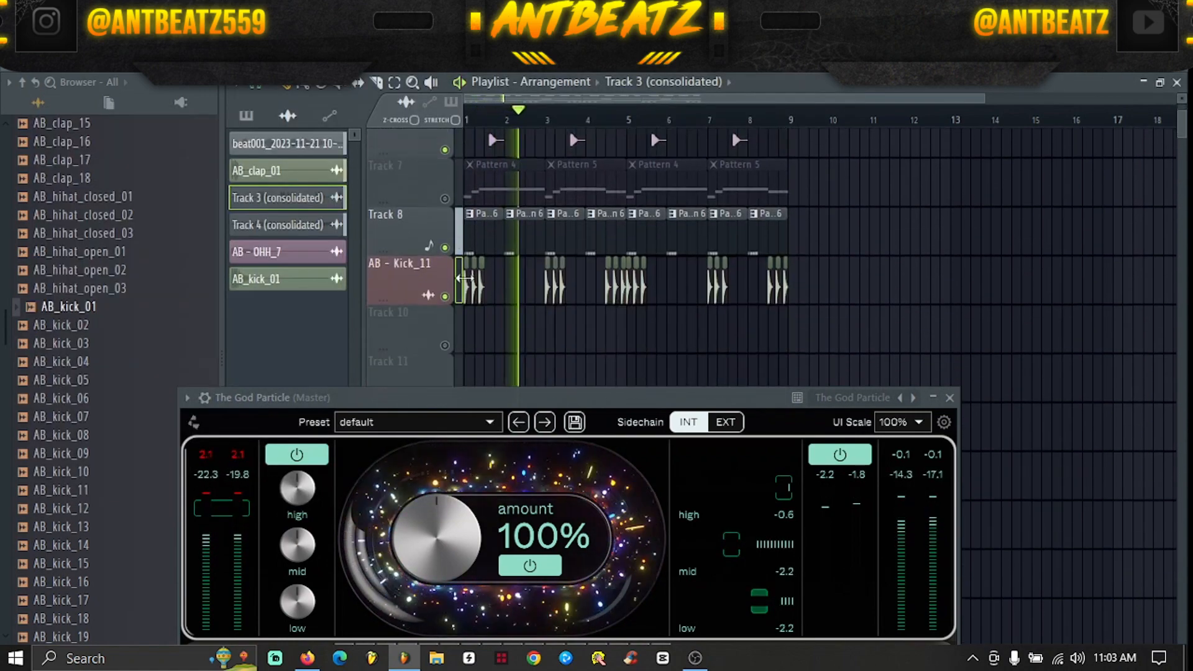
pyautogui.scroll(-4, 465, 273)
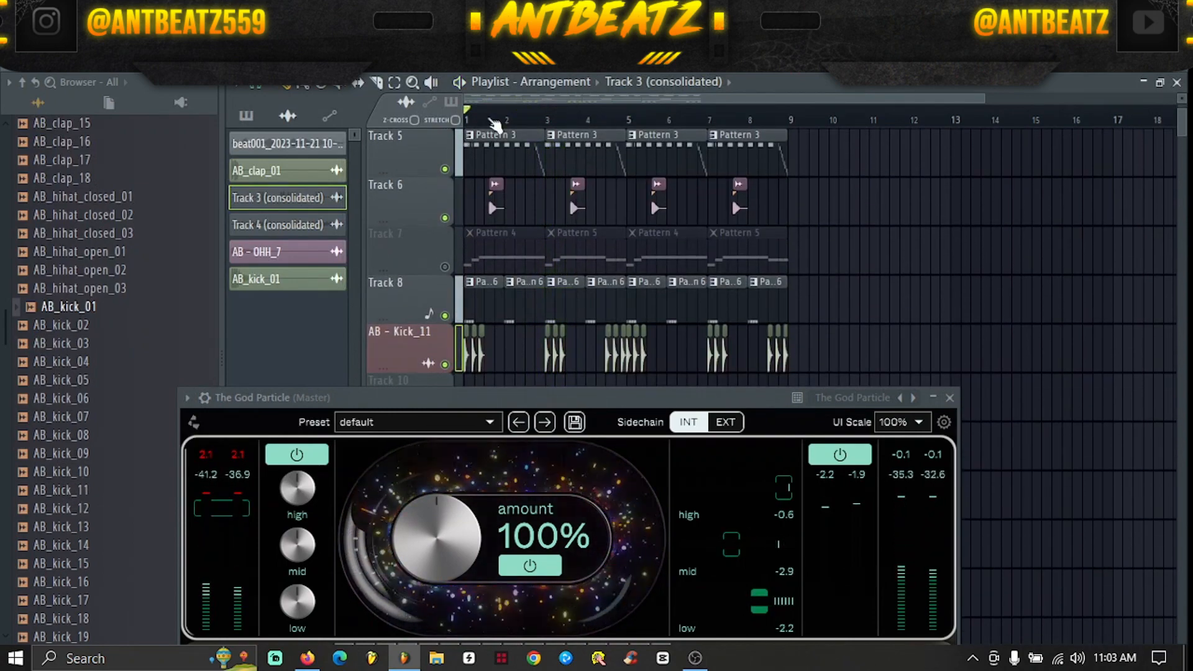
pyautogui.press('space')
pyautogui.scroll(3, 535, 289)
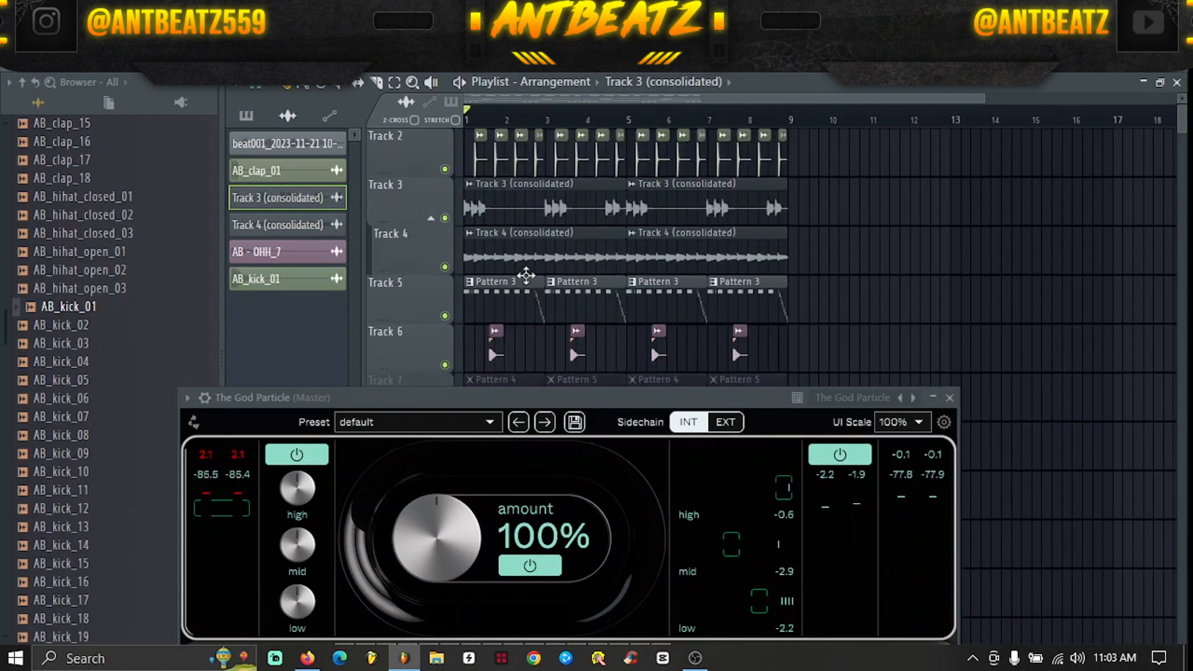
pyautogui.scroll(1, 527, 280)
pyautogui.scroll(-3, 526, 279)
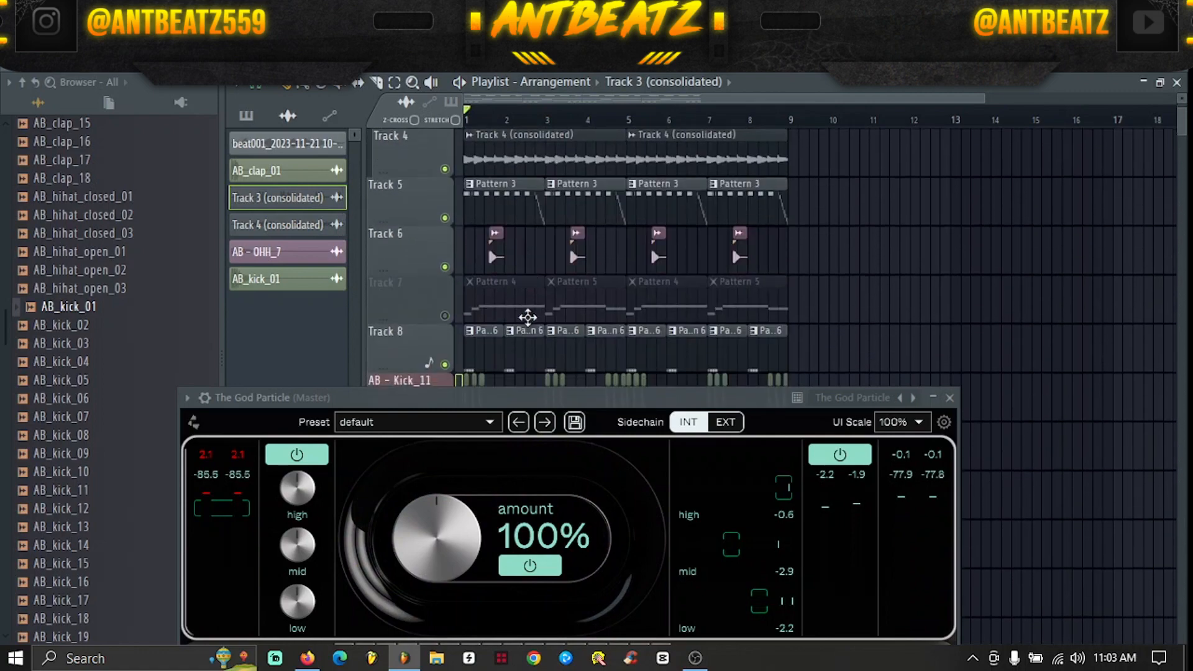
pyautogui.click(445, 315)
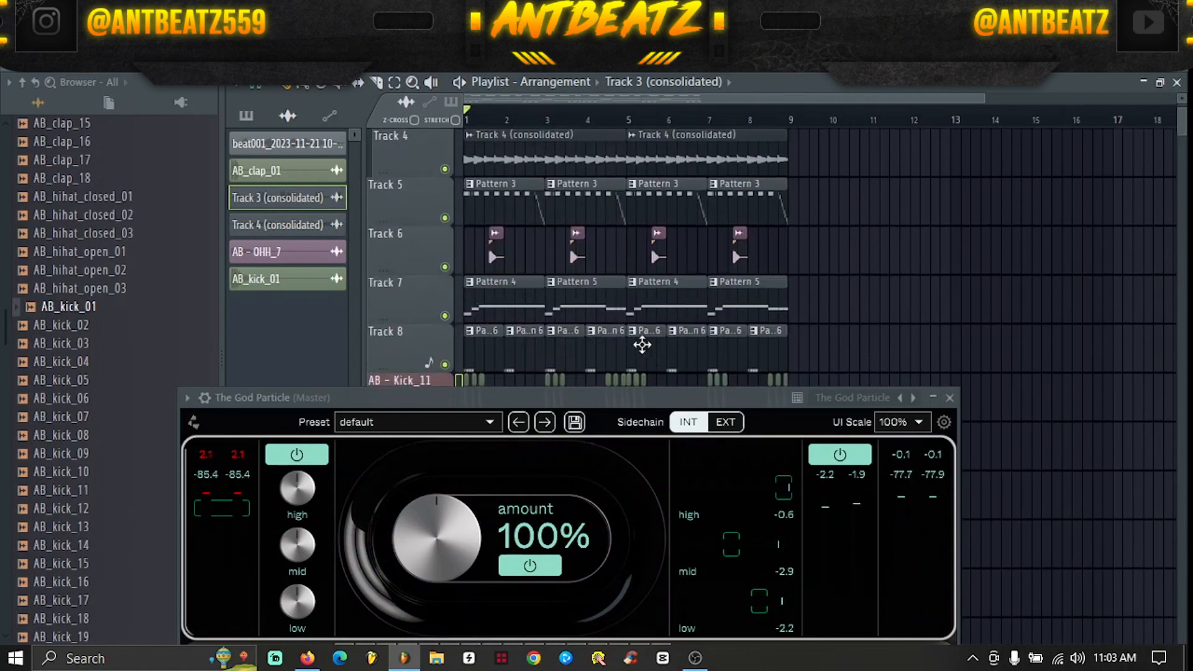
pyautogui.press('space')
# Open Track 7's Pattern 5 clip in the piano roll, show the channel rack, and close The God Particle window covering it
pyautogui.moveTo(538, 405); pyautogui.dragTo(524, 332)
pyautogui.doubleClick(580, 296)
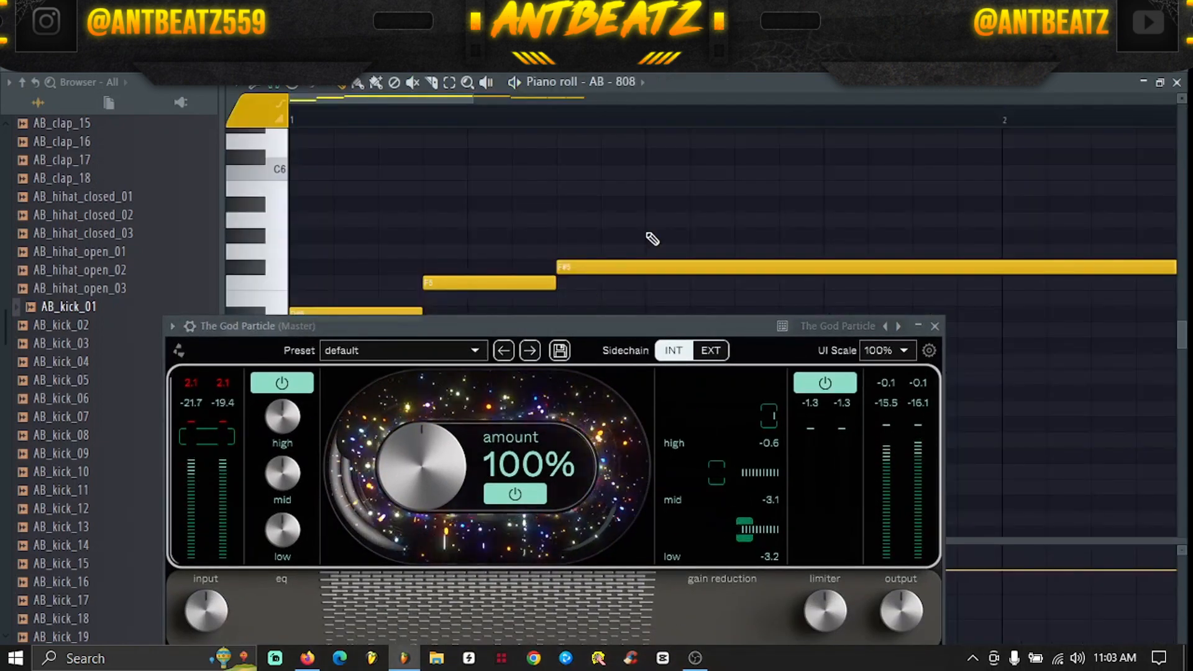
pyautogui.press('F6')
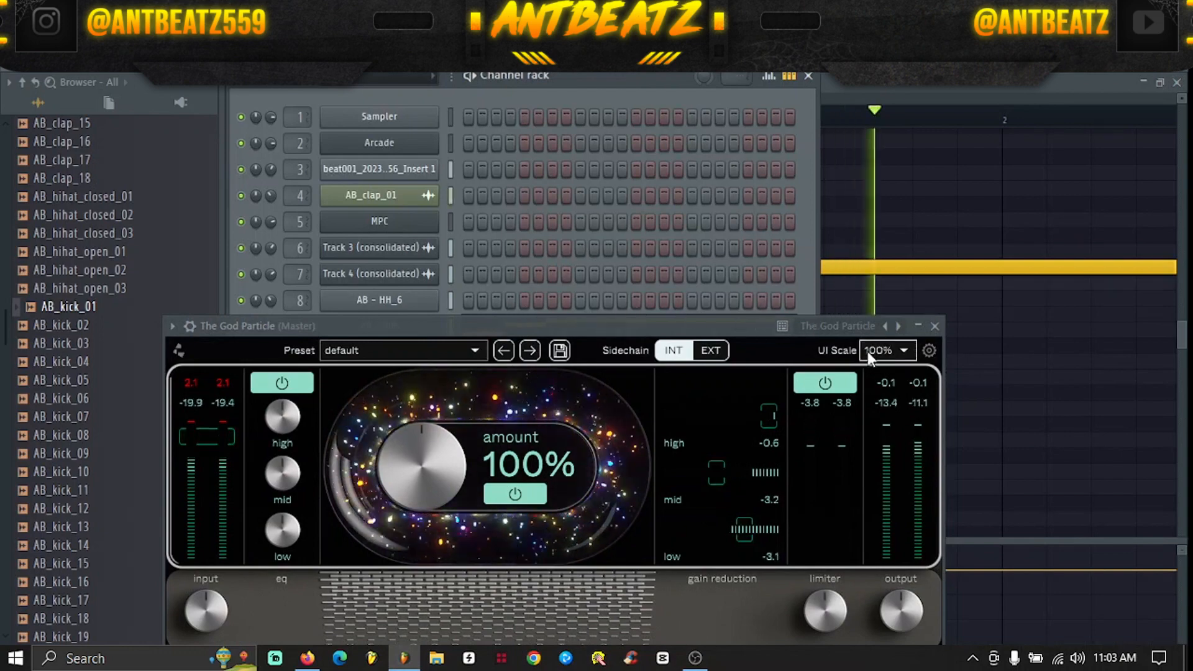
pyautogui.click(935, 326)
pyautogui.press('space')
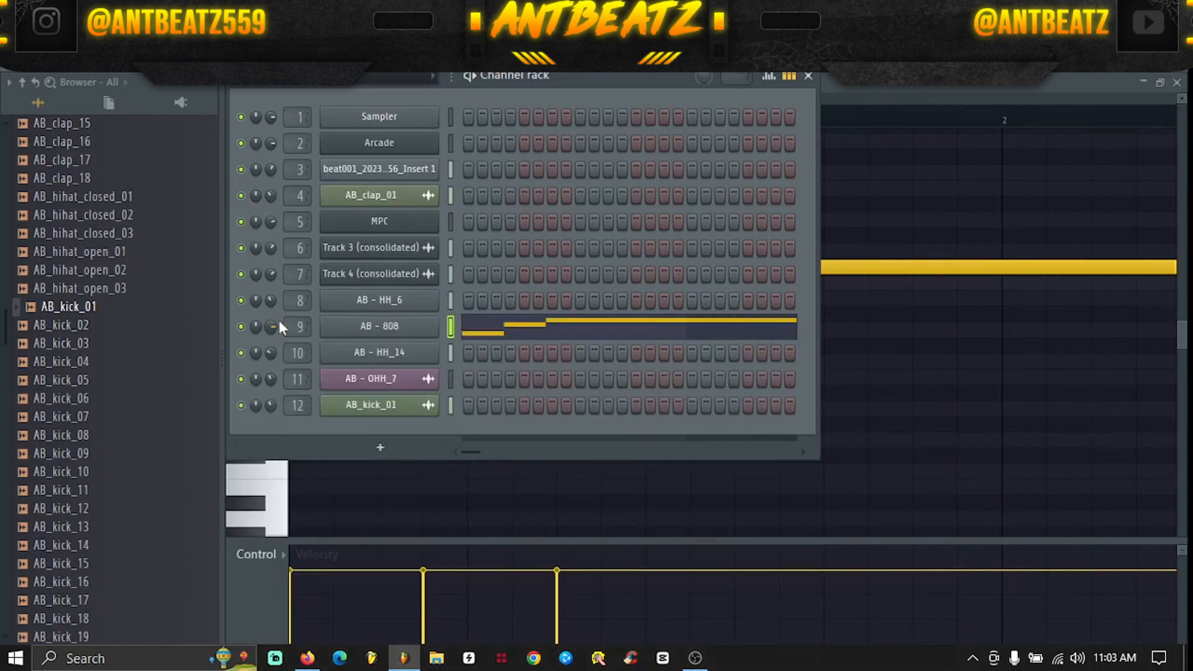
# Reopen The God Particle from the master's first effect slot and close the mixer
pyautogui.press('F9')
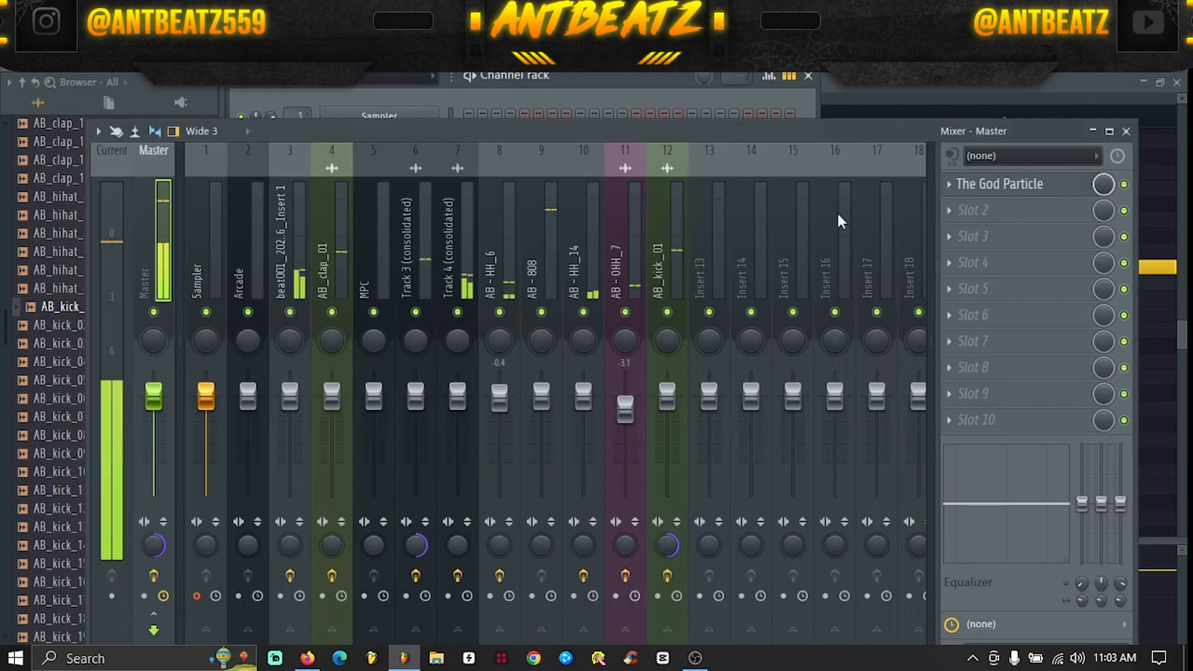
pyautogui.click(966, 184)
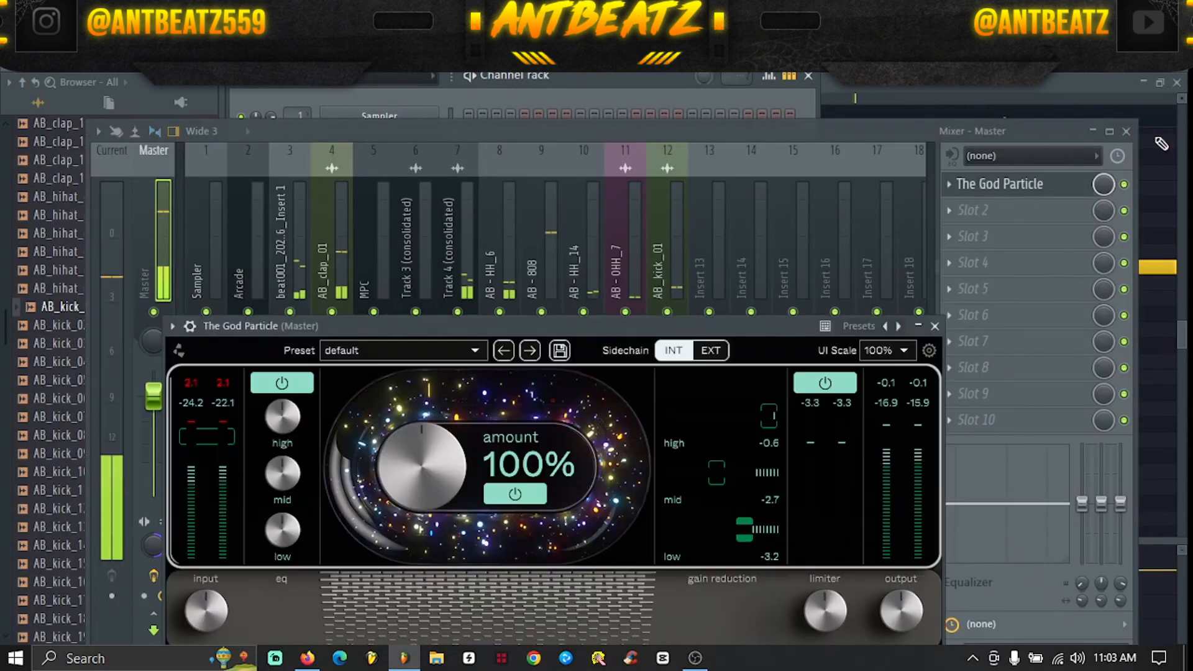
pyautogui.click(1126, 131)
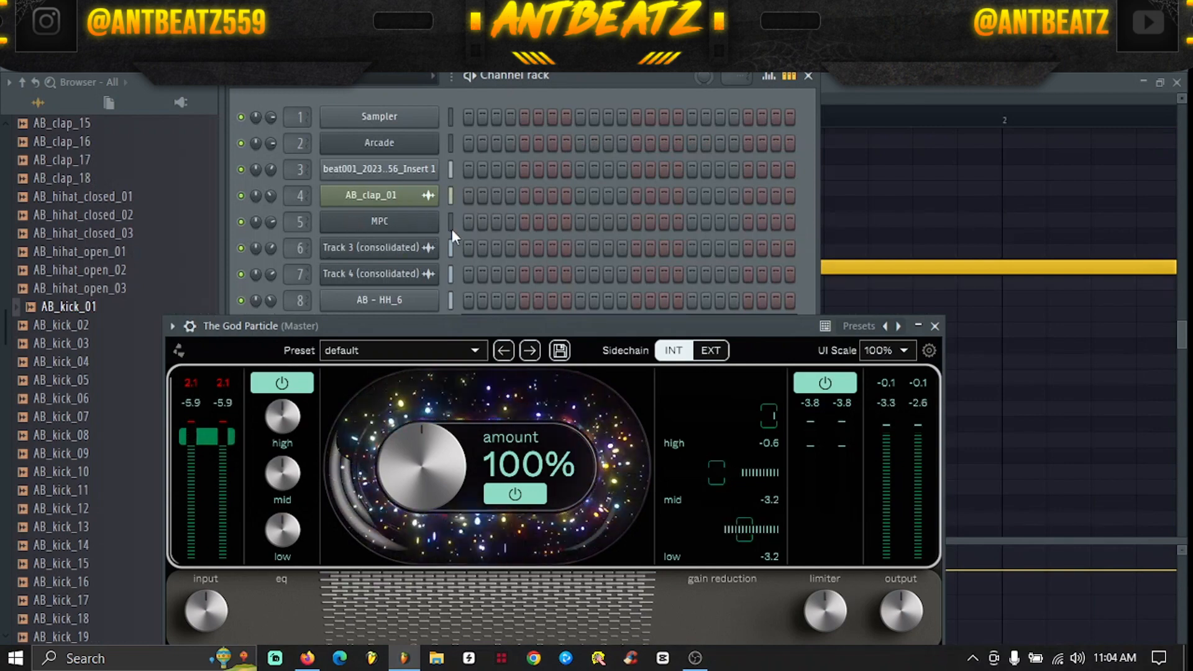
# Move The God Particle window clear of the AB - 808 channel's knobs and lower that channel's volume during playback
pyautogui.press('space')
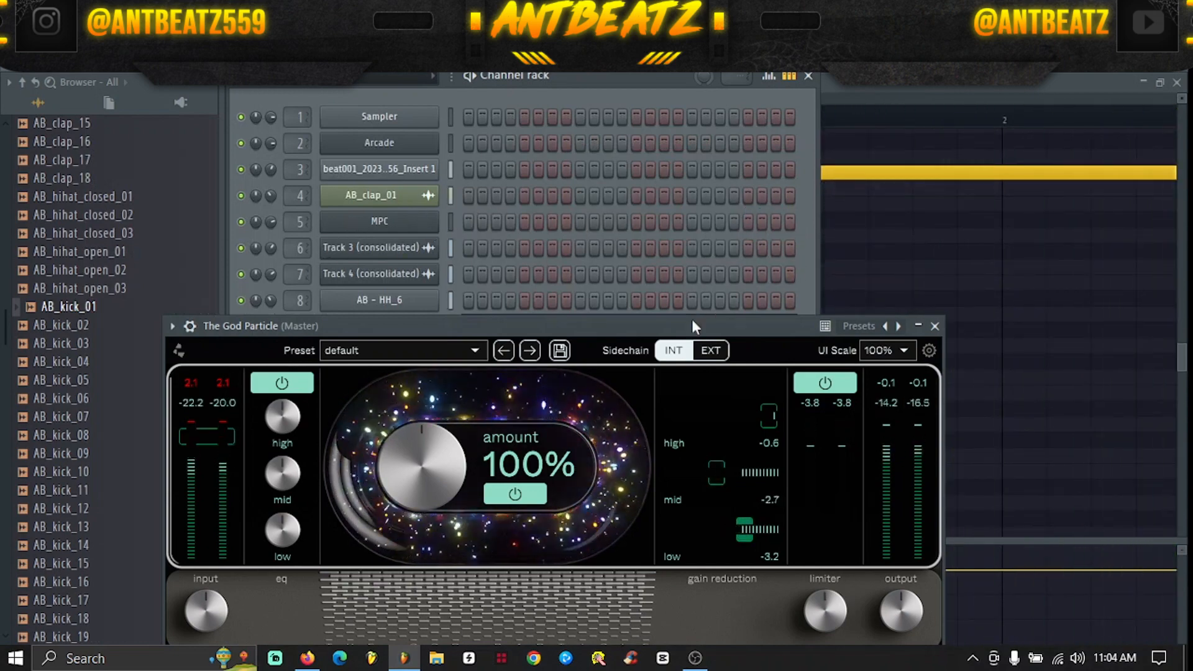
pyautogui.moveTo(692, 322); pyautogui.dragTo(841, 379)
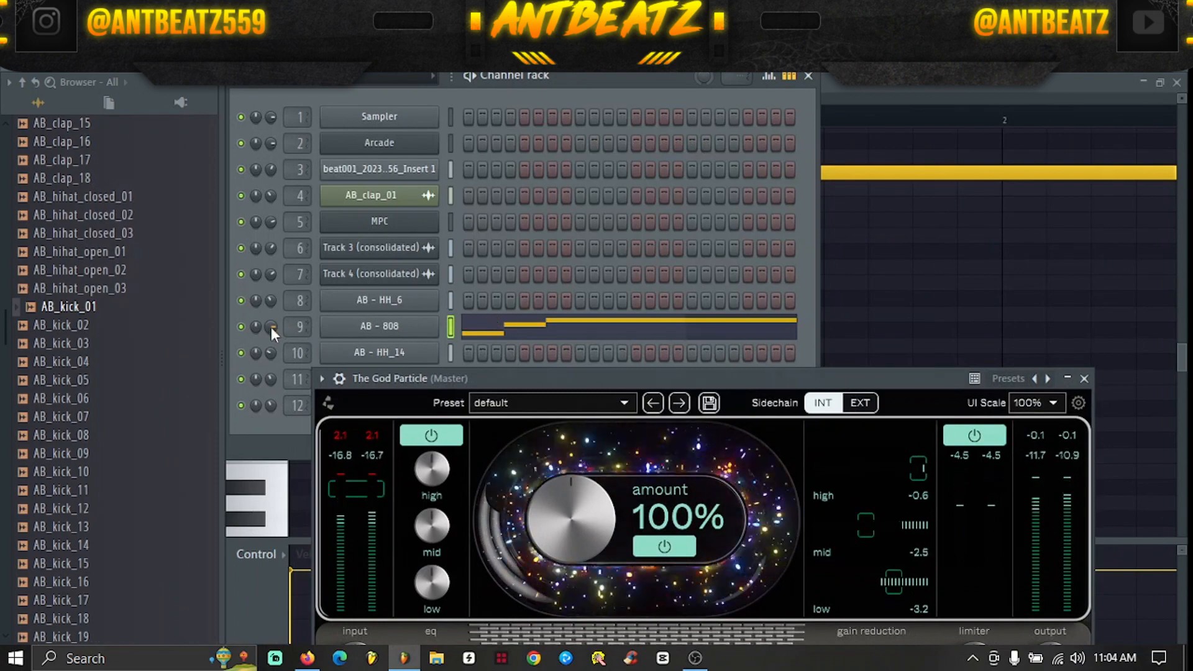
pyautogui.moveTo(271, 327); pyautogui.dragTo(271, 376)
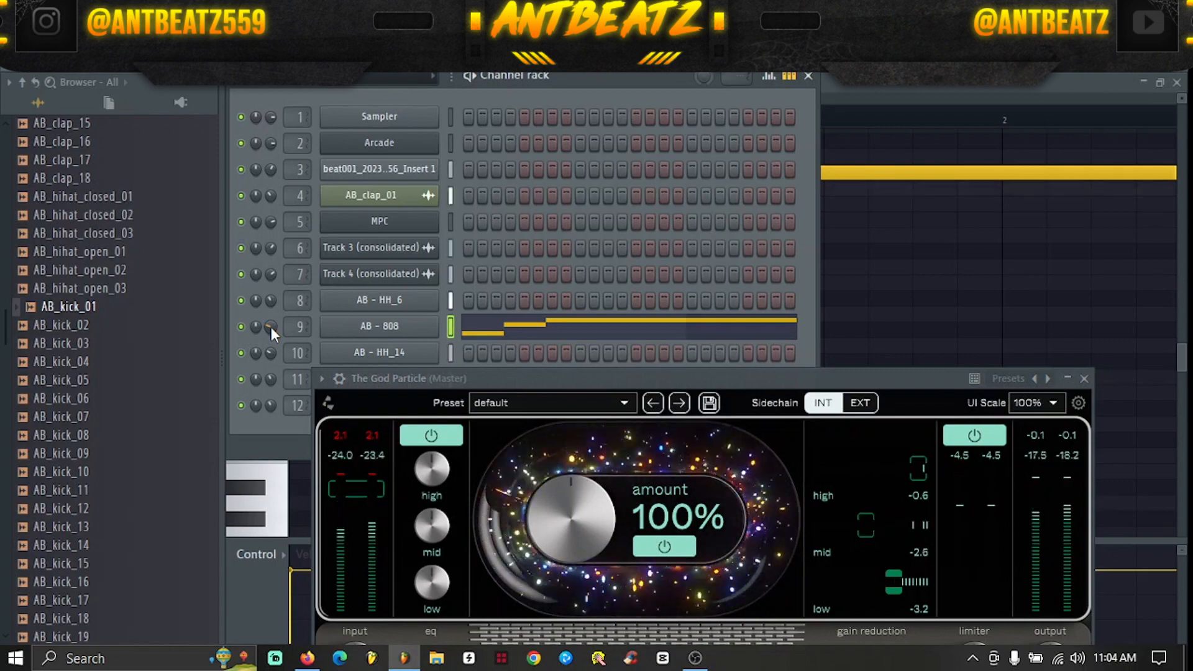
pyautogui.moveTo(271, 327); pyautogui.dragTo(271, 320)
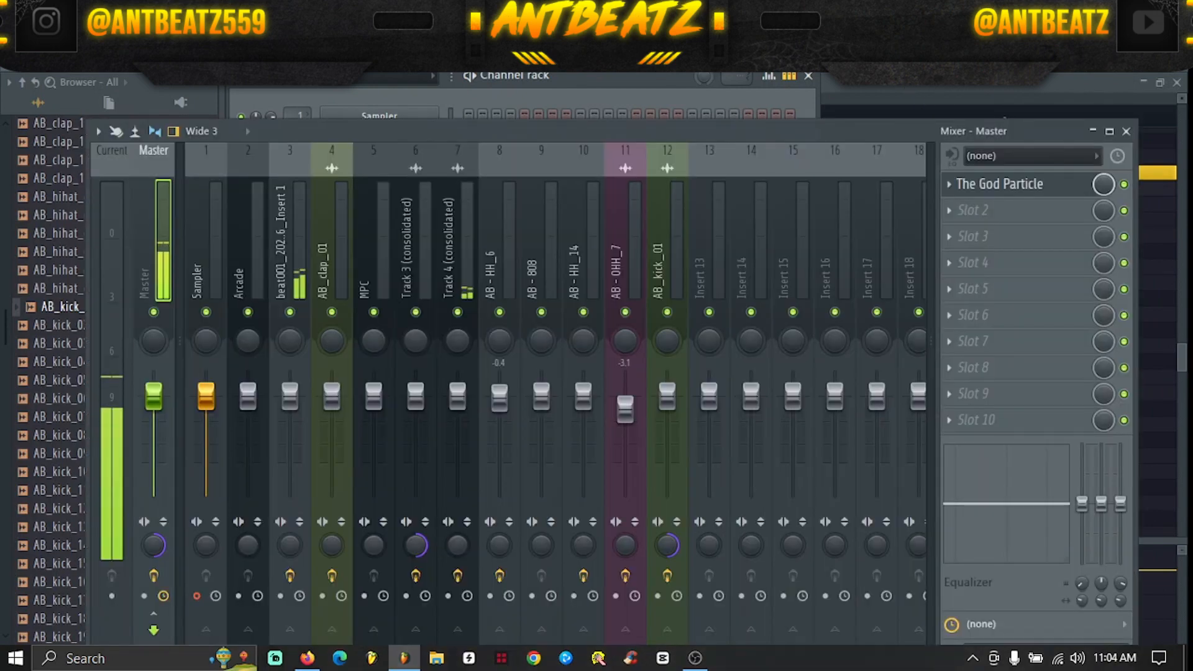
# Load EQUO into slot 1 of the AB - 808 mixer track, roll off the bands above about 2.56 kHz, and close the equalizer
pyautogui.press('F9')
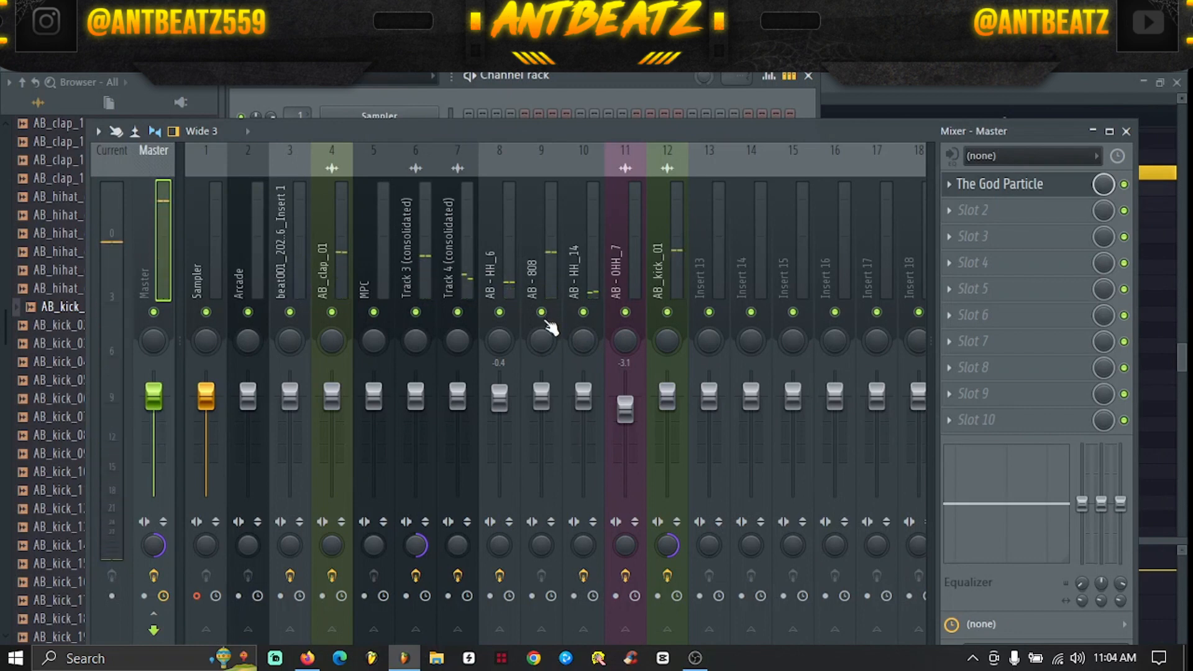
pyautogui.click(539, 274)
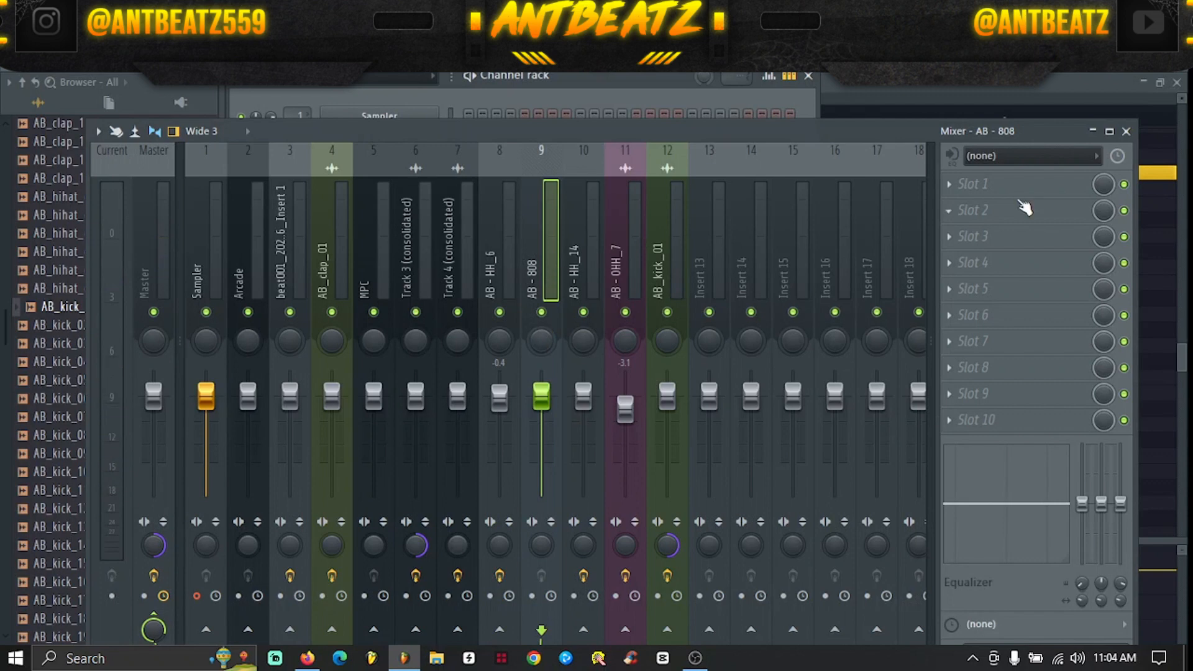
pyautogui.click(951, 185)
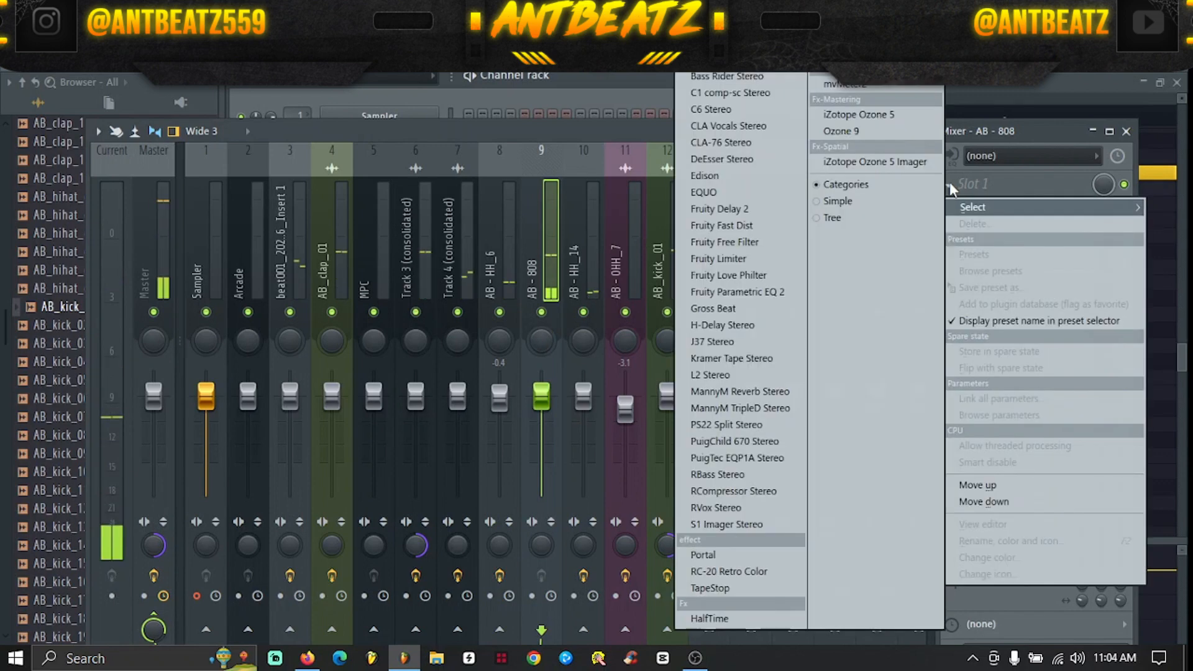
pyautogui.click(718, 198)
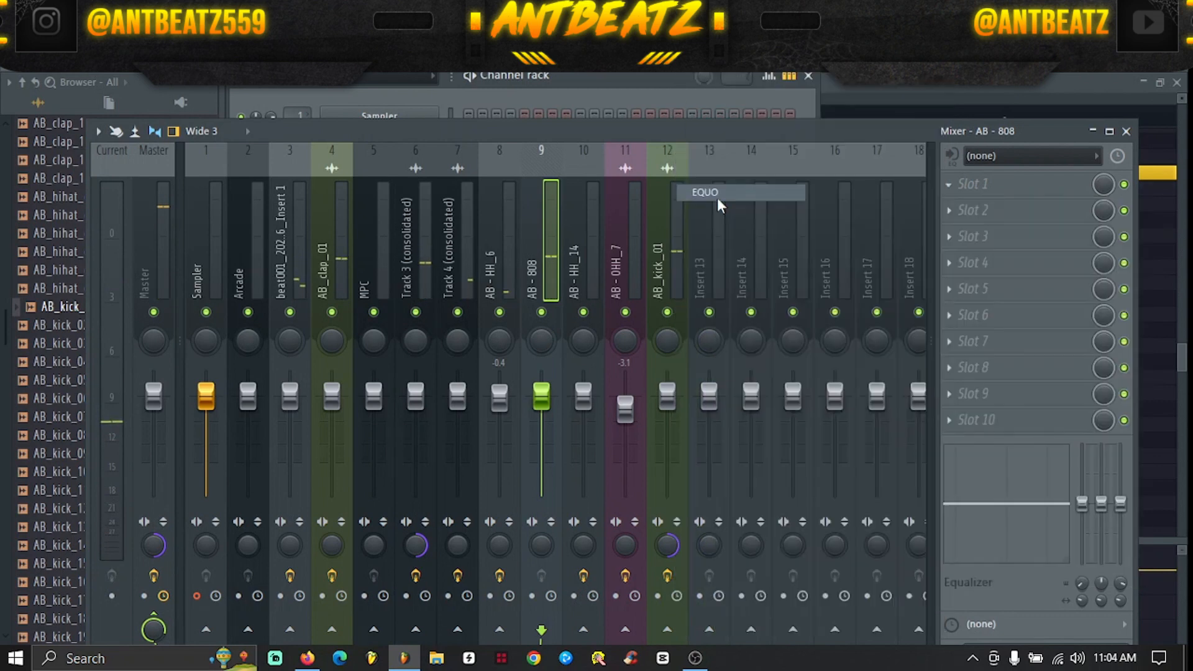
pyautogui.moveTo(433, 307); pyautogui.dragTo(453, 415)
pyautogui.press('space')
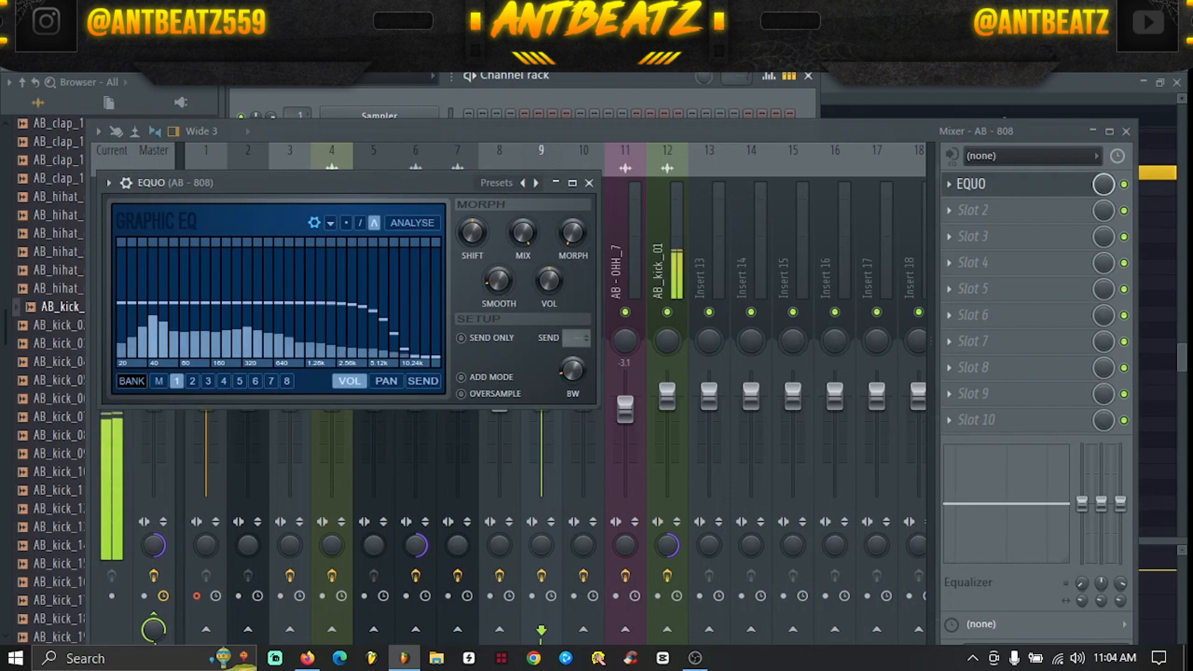
pyautogui.click(590, 182)
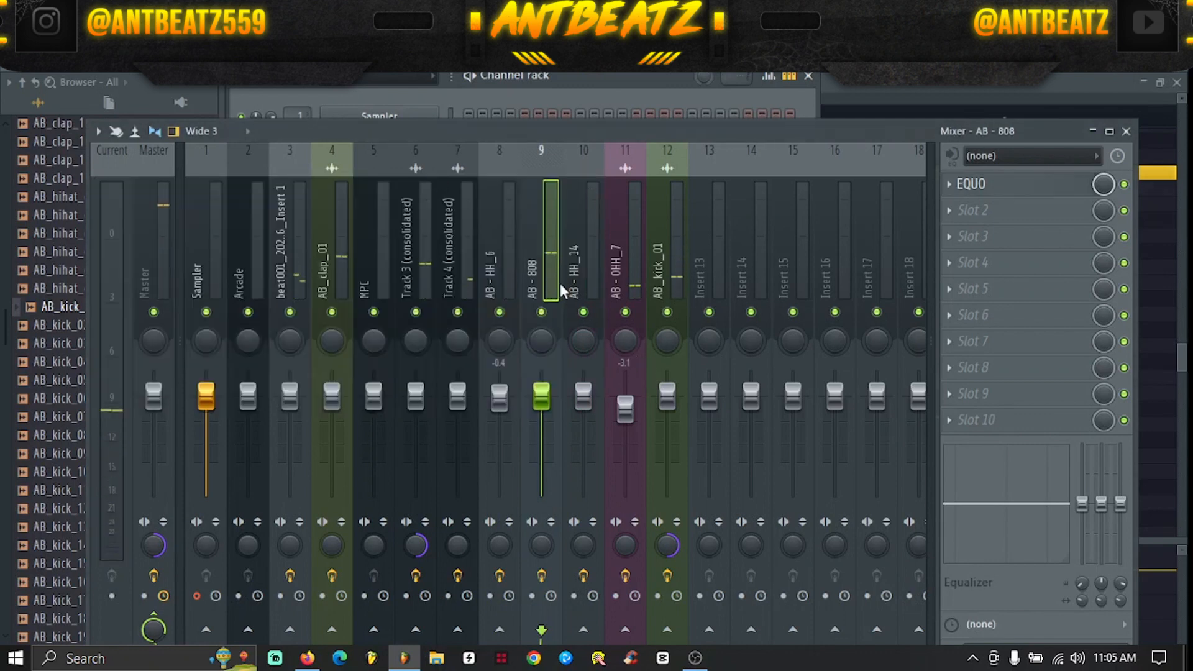
# Route the AB - 808 mixer track to Insert 13 and select Insert 13
pyautogui.click(710, 630)
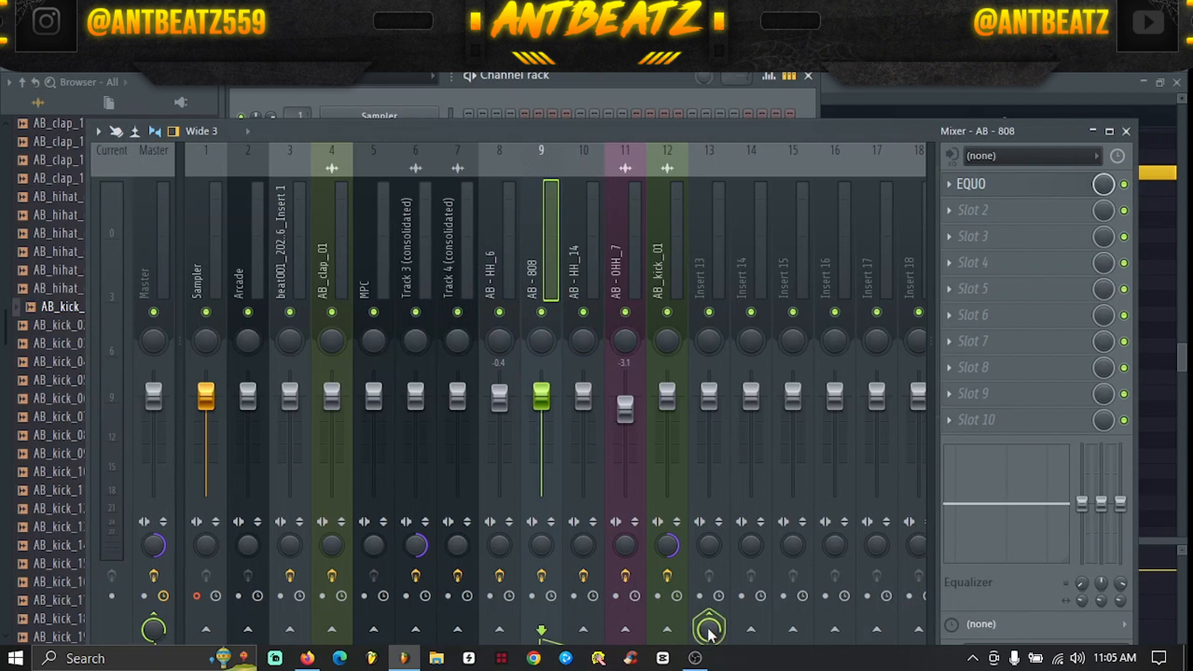
pyautogui.click(712, 232)
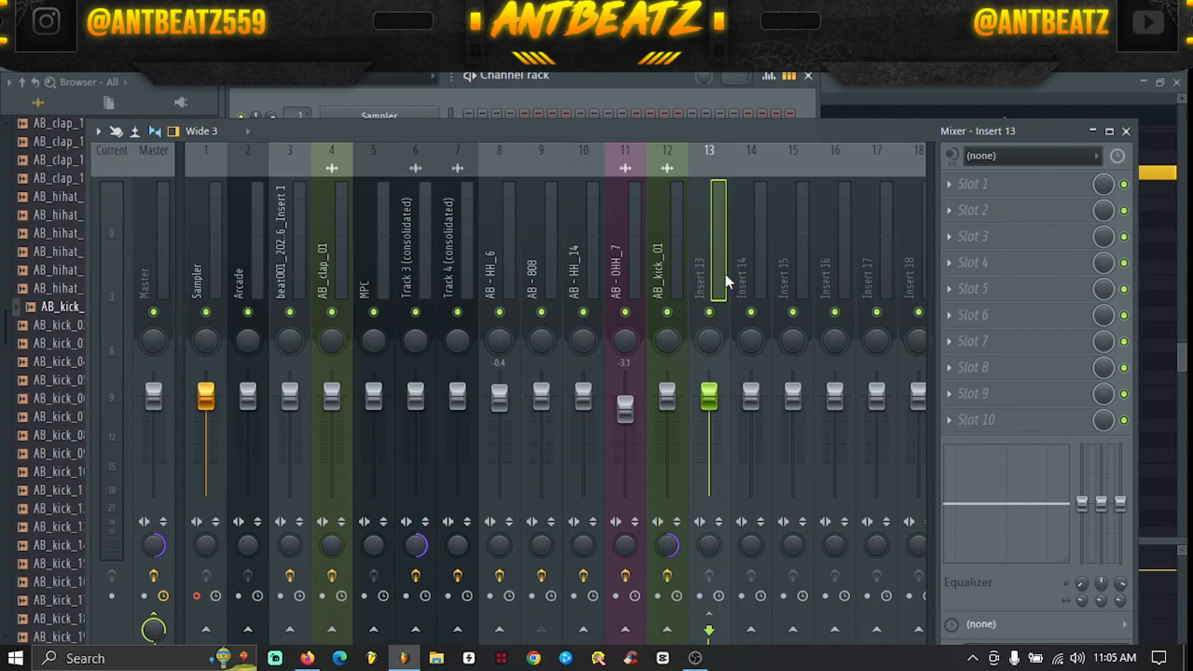
# Load CLA-76 Stereo into slot 1 of Insert 13, turn analog off, choose ratio ALL, readjust the attack, and close the compressor
pyautogui.click(957, 186)
pyautogui.click(734, 144)
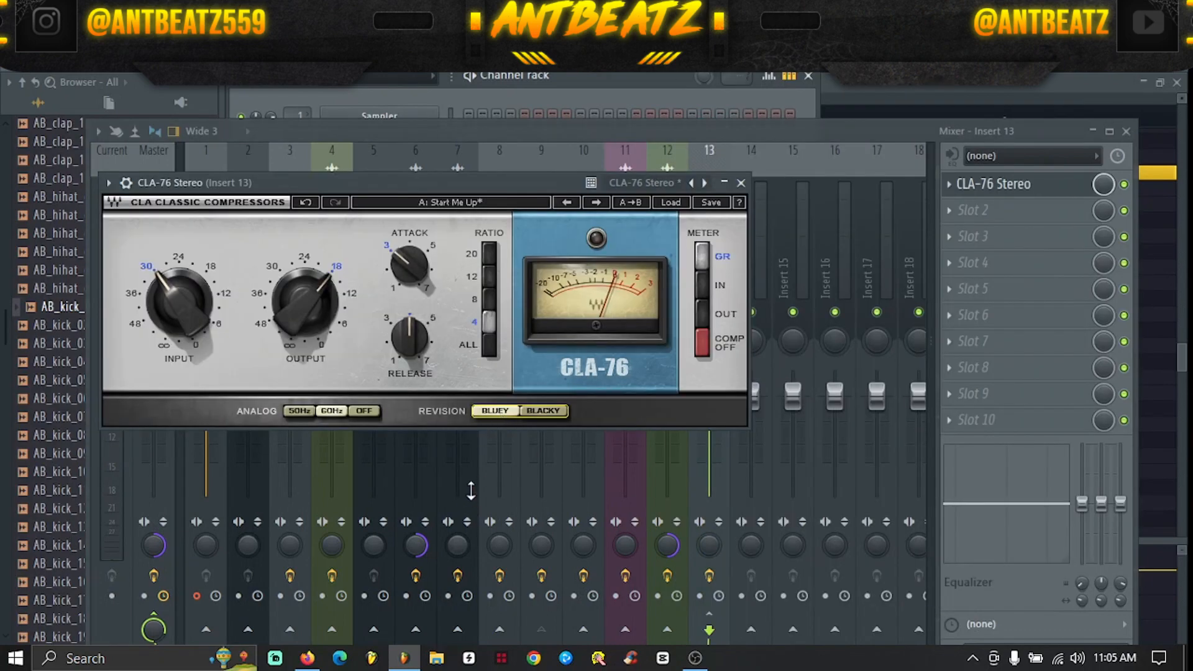
pyautogui.click(367, 410)
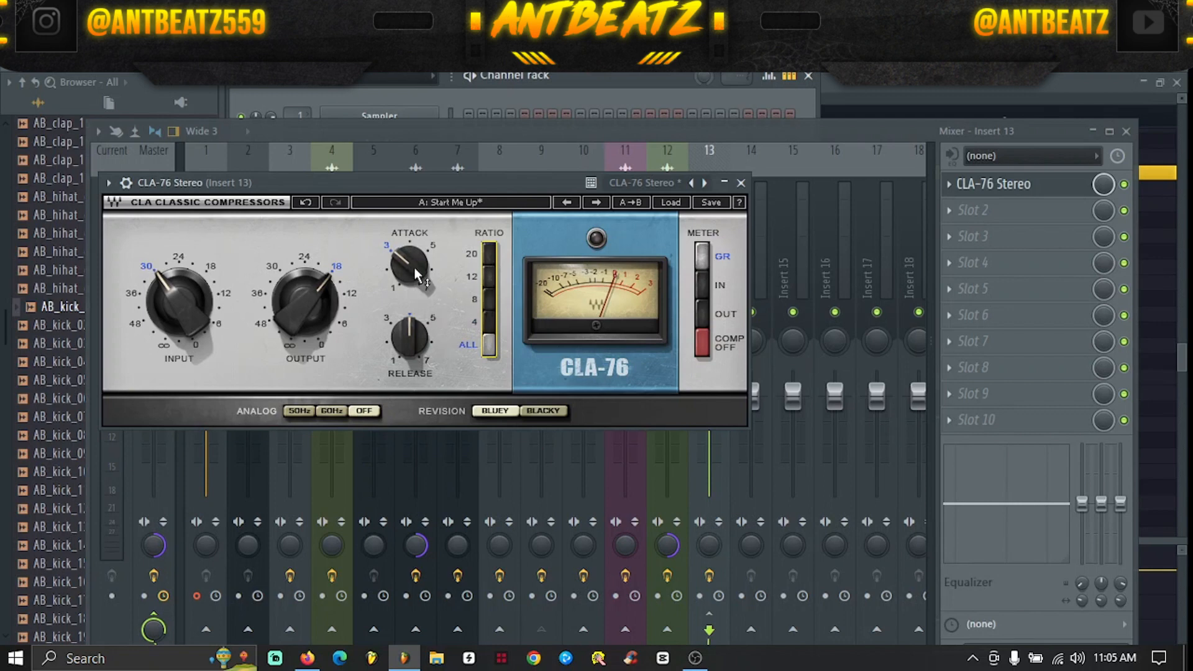
pyautogui.moveTo(414, 267); pyautogui.dragTo(424, 314)
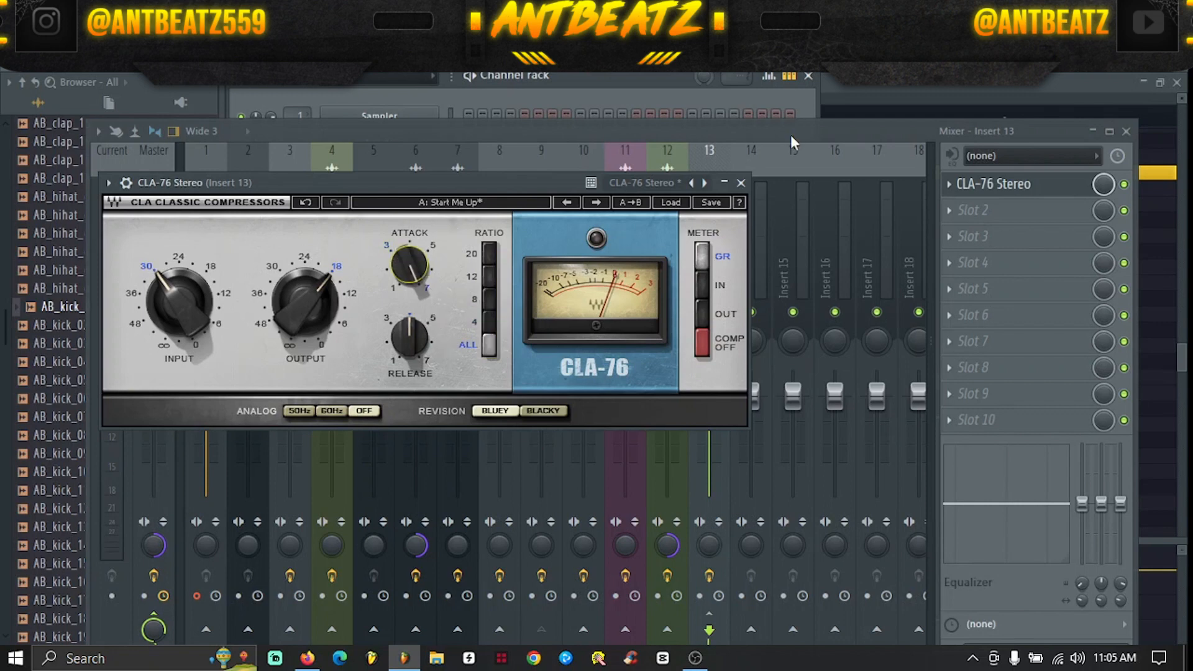
pyautogui.click(744, 182)
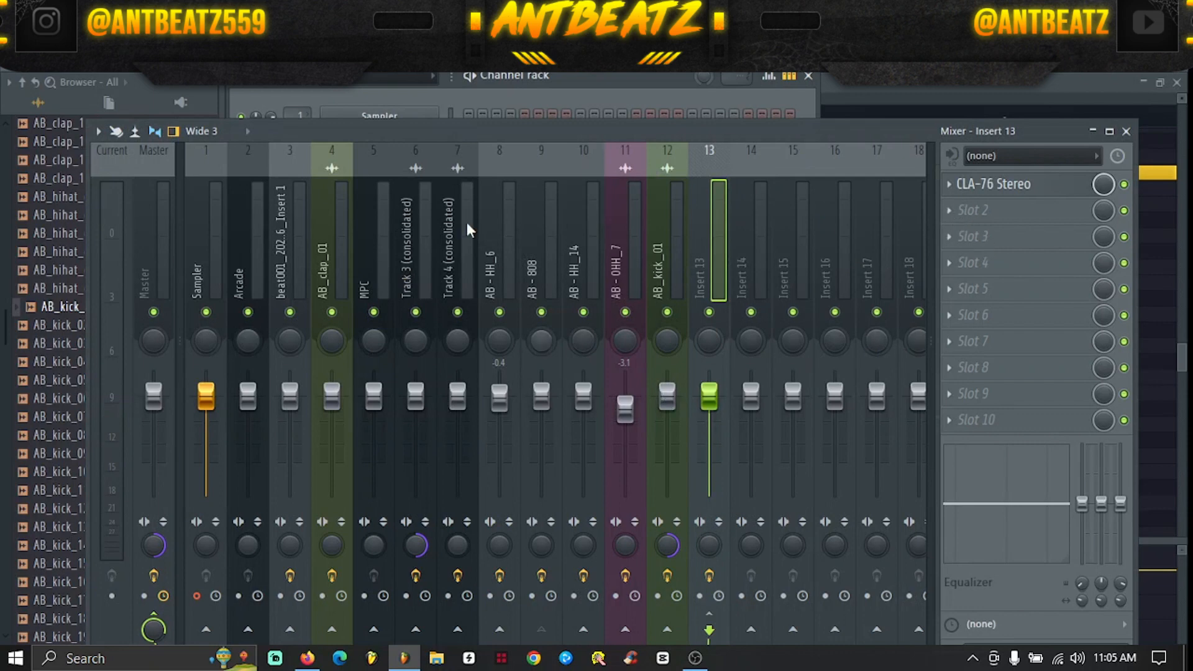
# Play the beat and compare the levels and effects of the AB - 808 track and Insert 13
pyautogui.press('space')
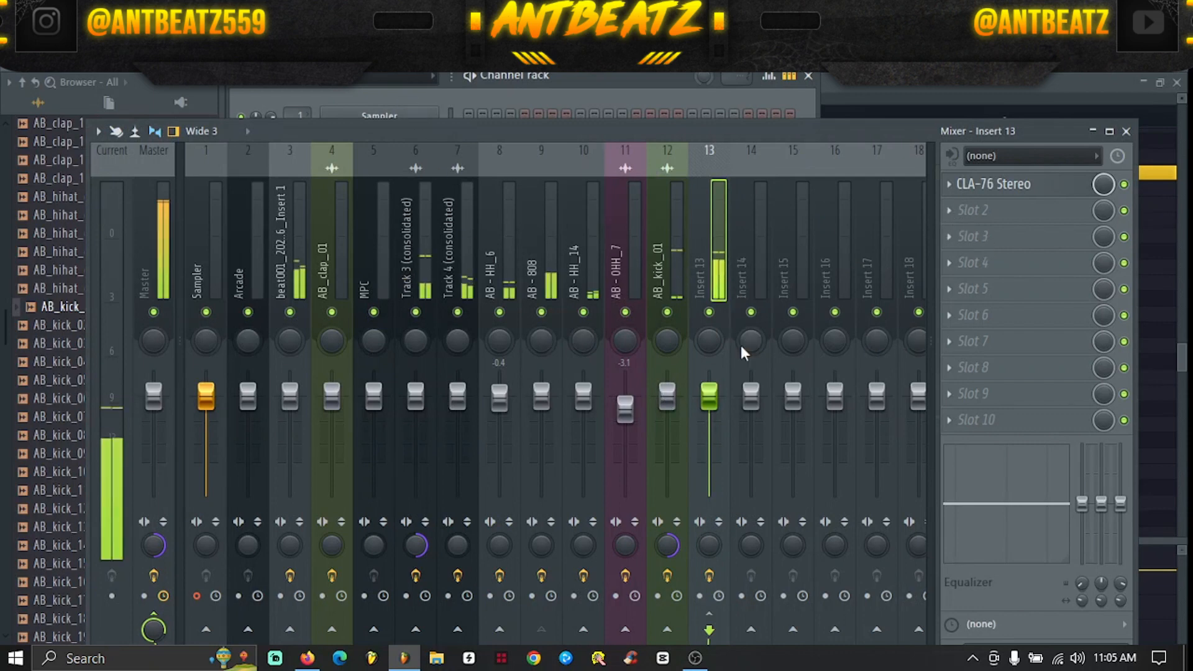
pyautogui.click(535, 263)
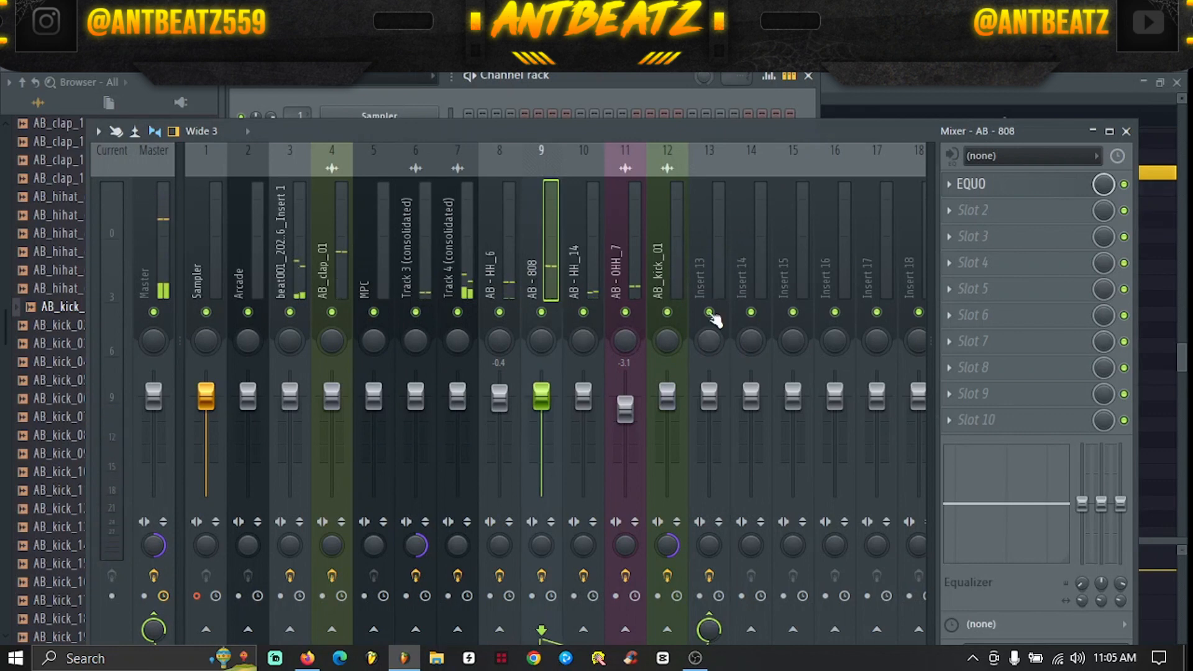
pyautogui.click(708, 273)
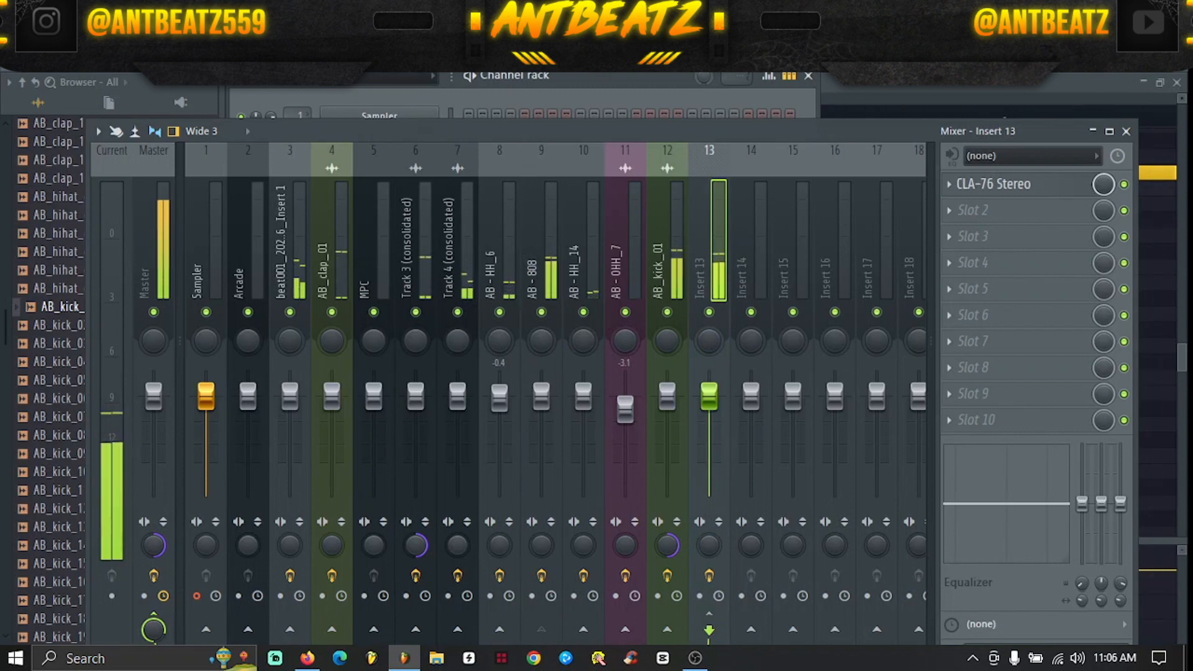
pyautogui.press('space')
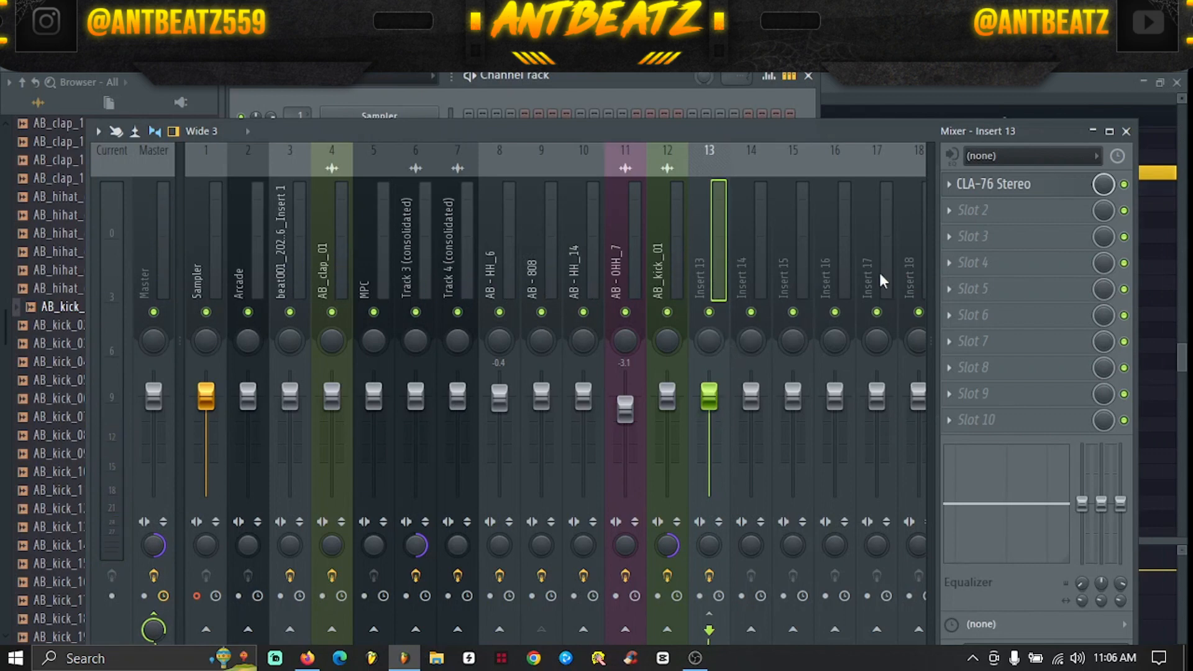
# Open The God Particle on the master during playback, checking Insert 13 in between
pyautogui.click(148, 264)
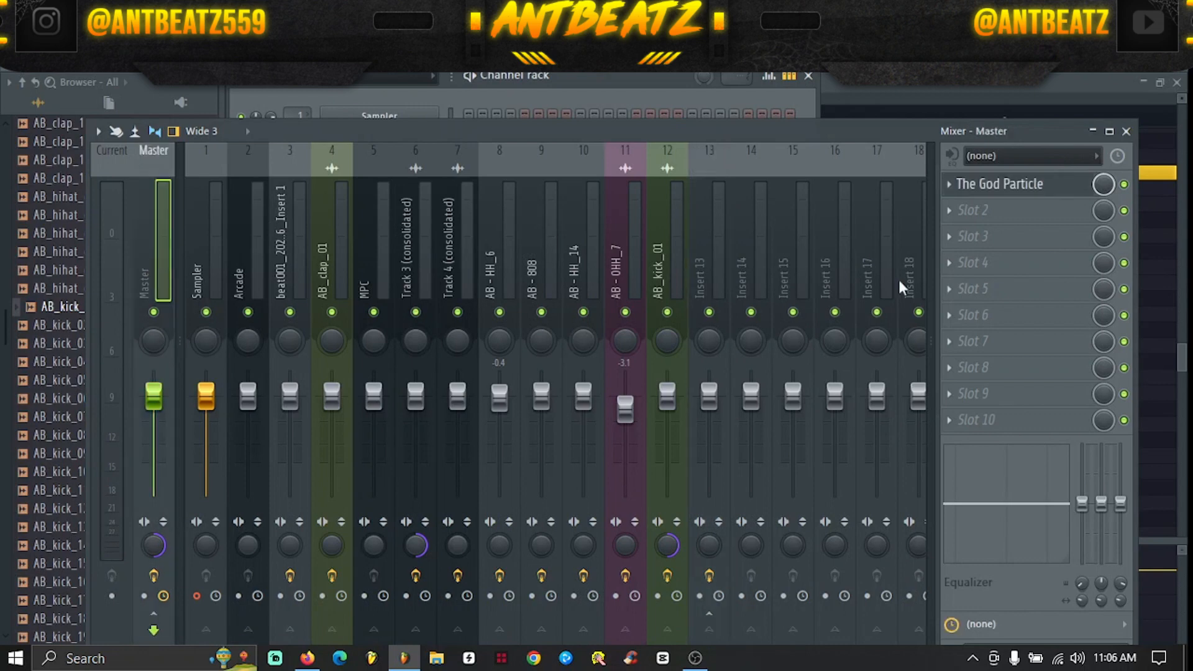
pyautogui.click(1013, 190)
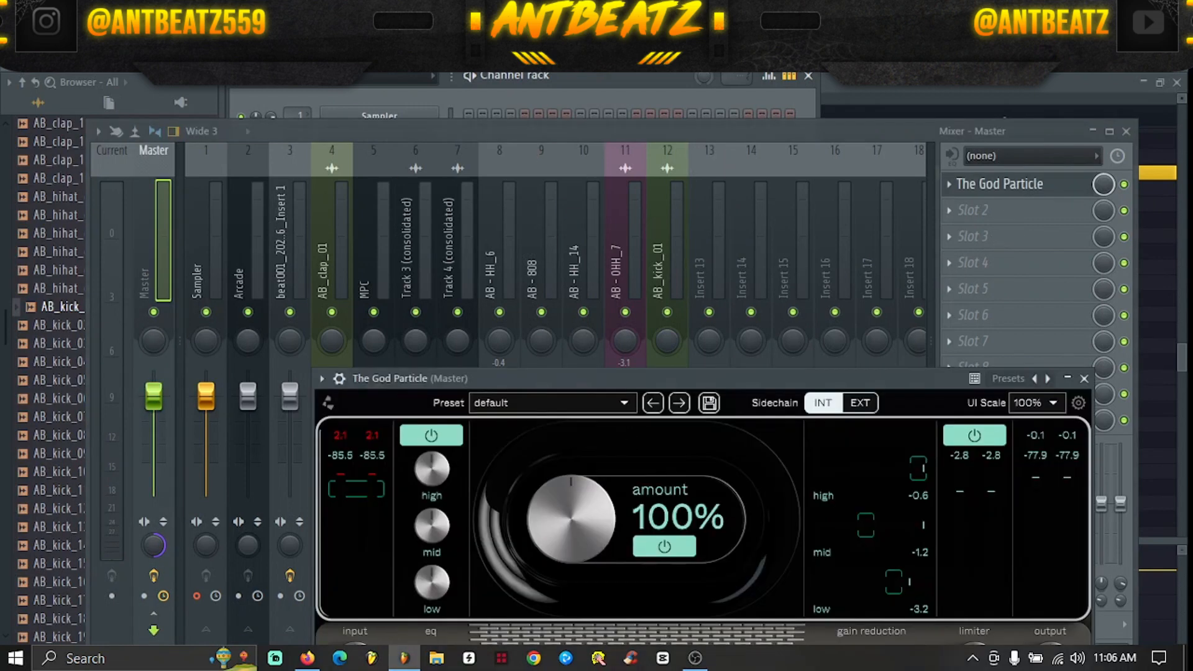
pyautogui.press('space')
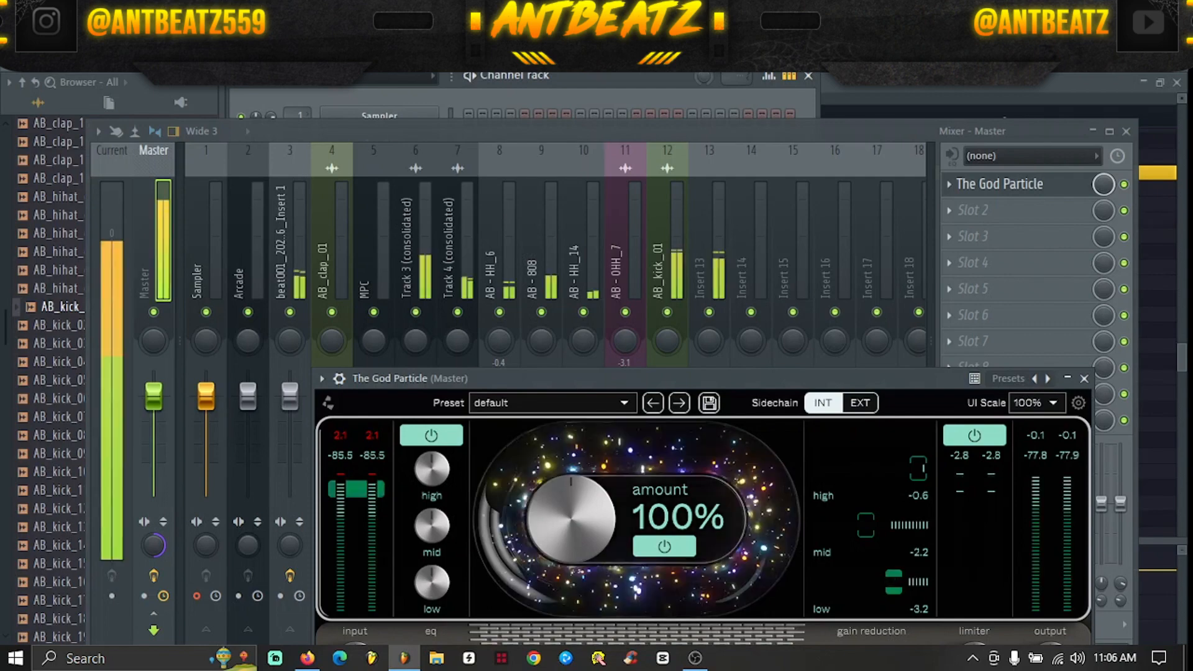
pyautogui.click(715, 267)
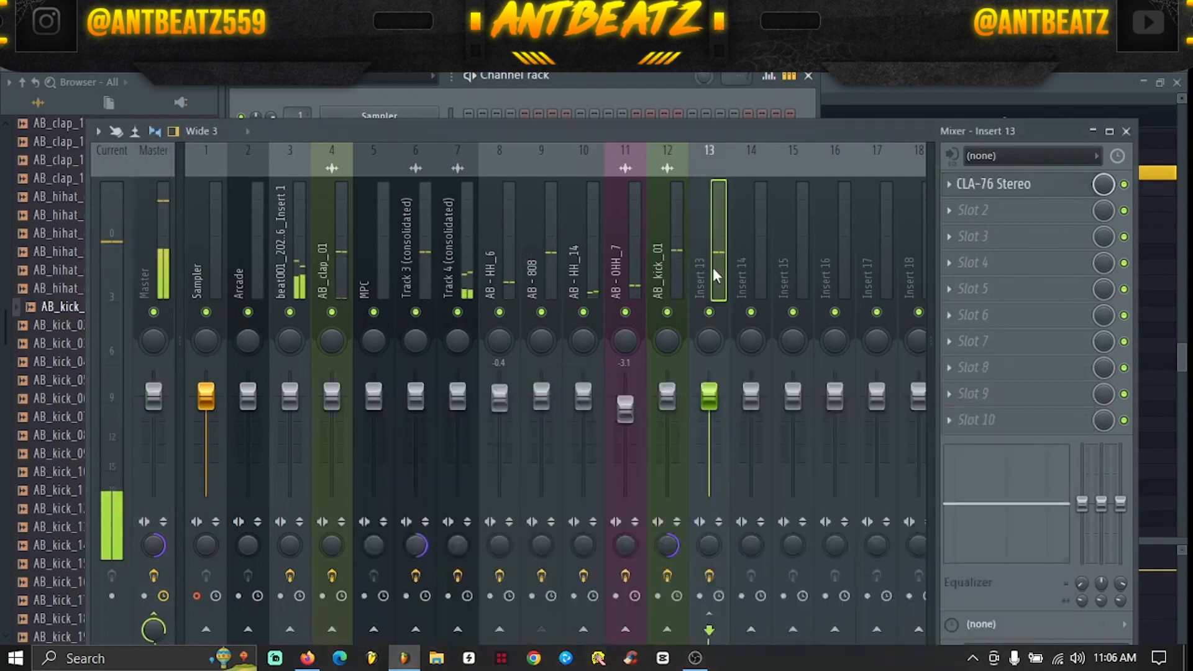
pyautogui.click(153, 262)
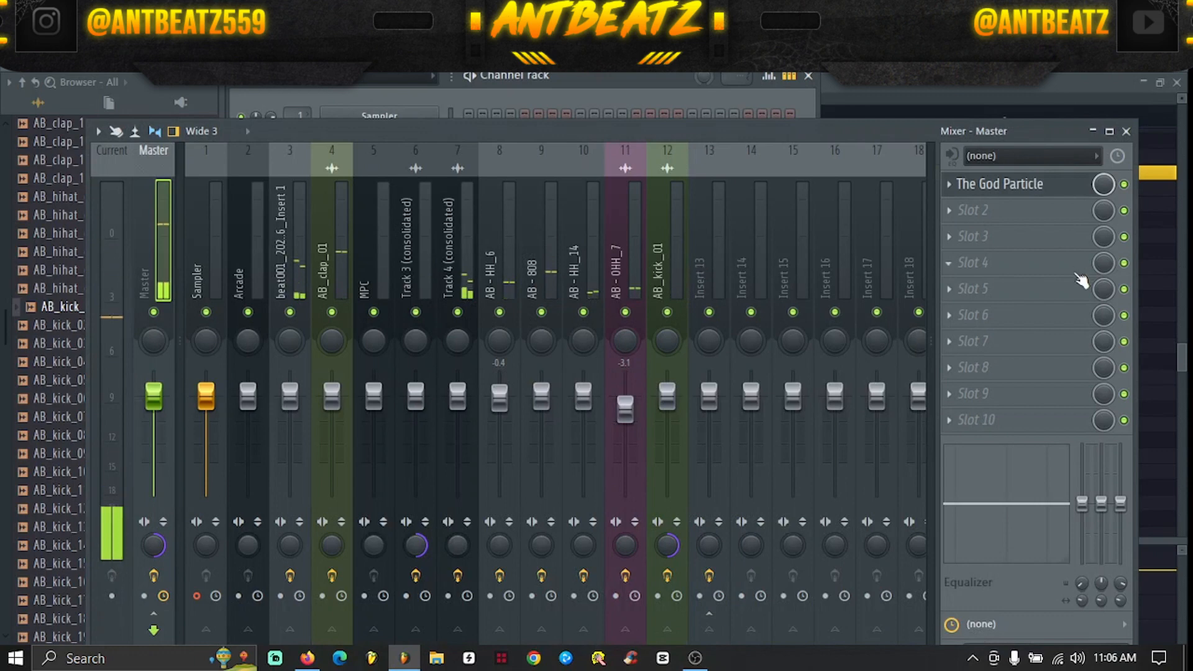
pyautogui.click(1001, 185)
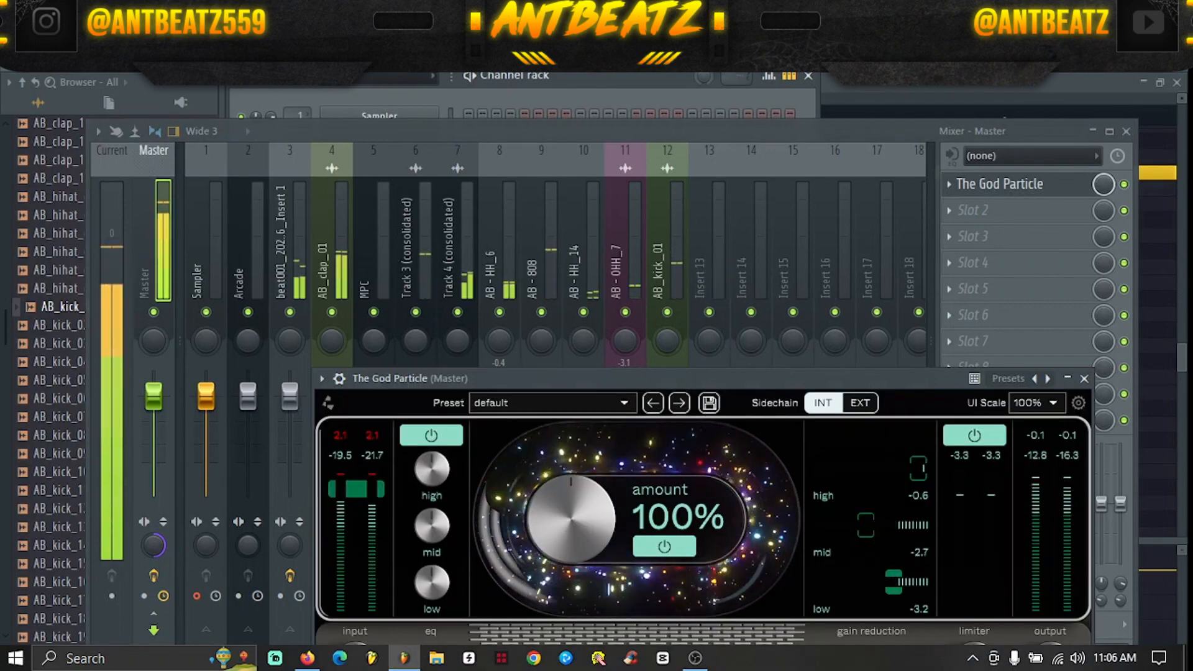
# Arrange the windows so a shortened mixer sits above The God Particle, keeping the faders and the plugin's meters visible together
pyautogui.moveTo(637, 376); pyautogui.dragTo(349, 412)
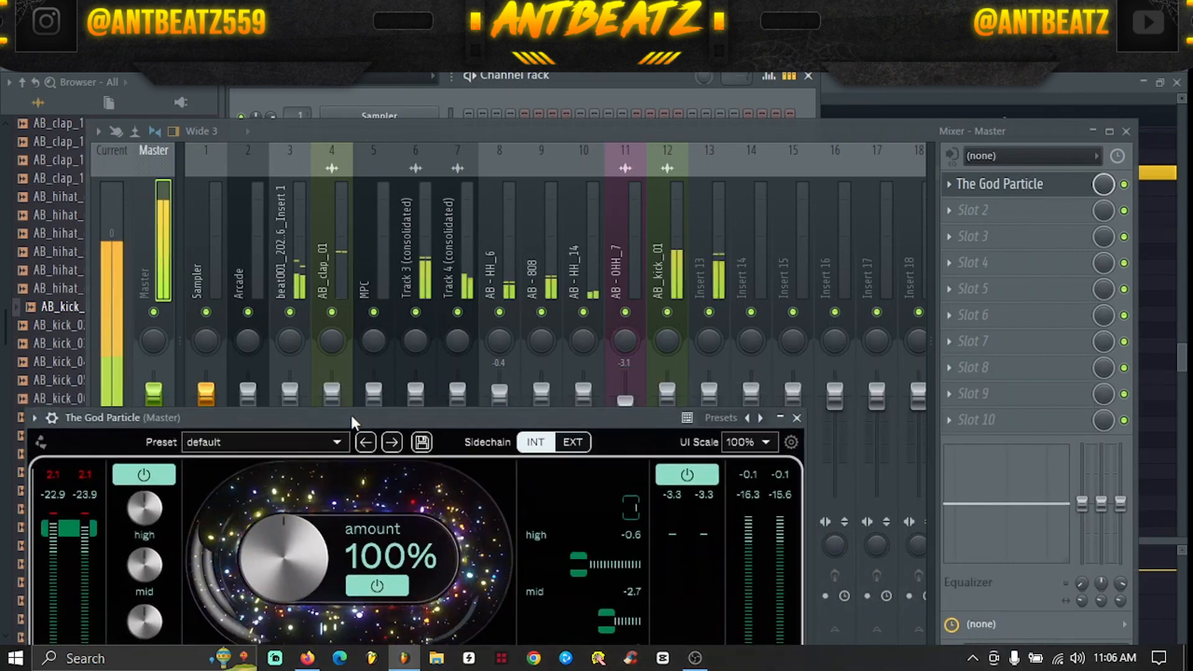
pyautogui.moveTo(603, 133); pyautogui.dragTo(634, 21)
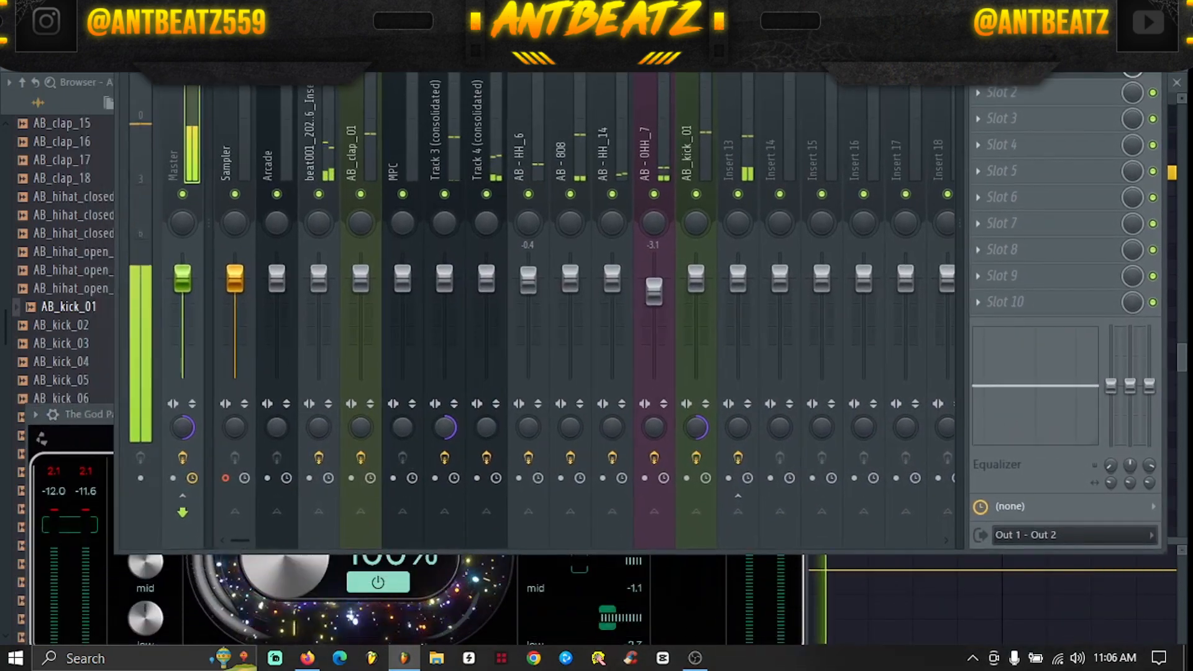
pyautogui.moveTo(685, 552); pyautogui.dragTo(686, 379)
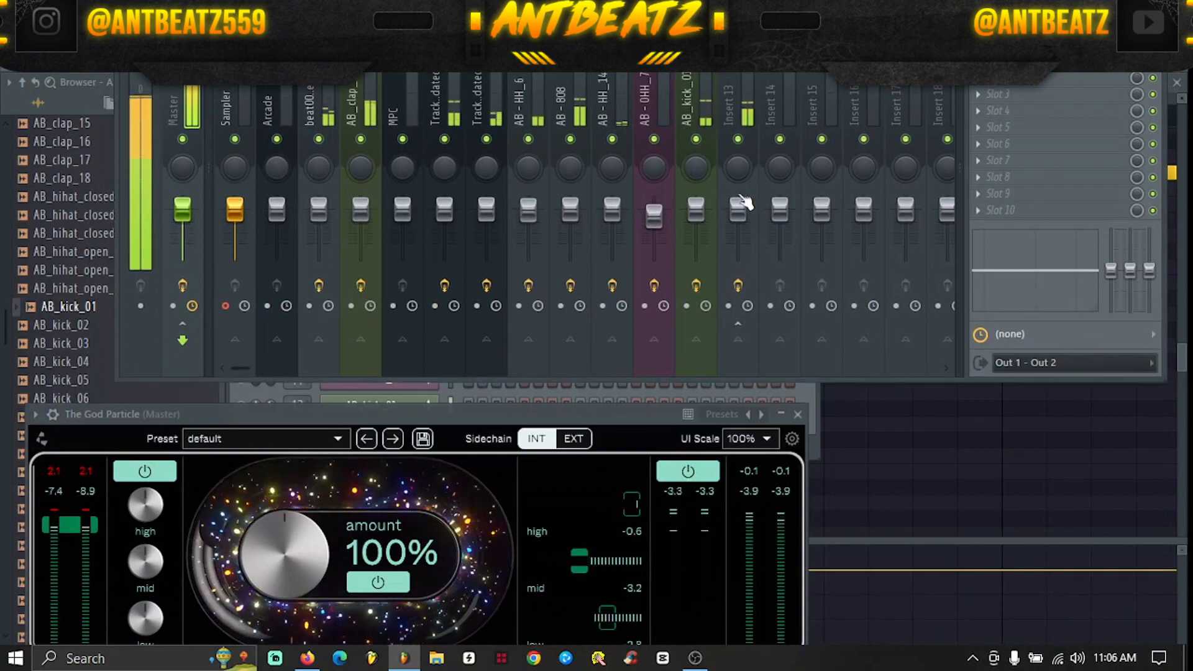
# Lower Insert 13's fader to about -13.7 dB during playback while The God Particle's meters are in view
pyautogui.moveTo(740, 210); pyautogui.dragTo(739, 261)
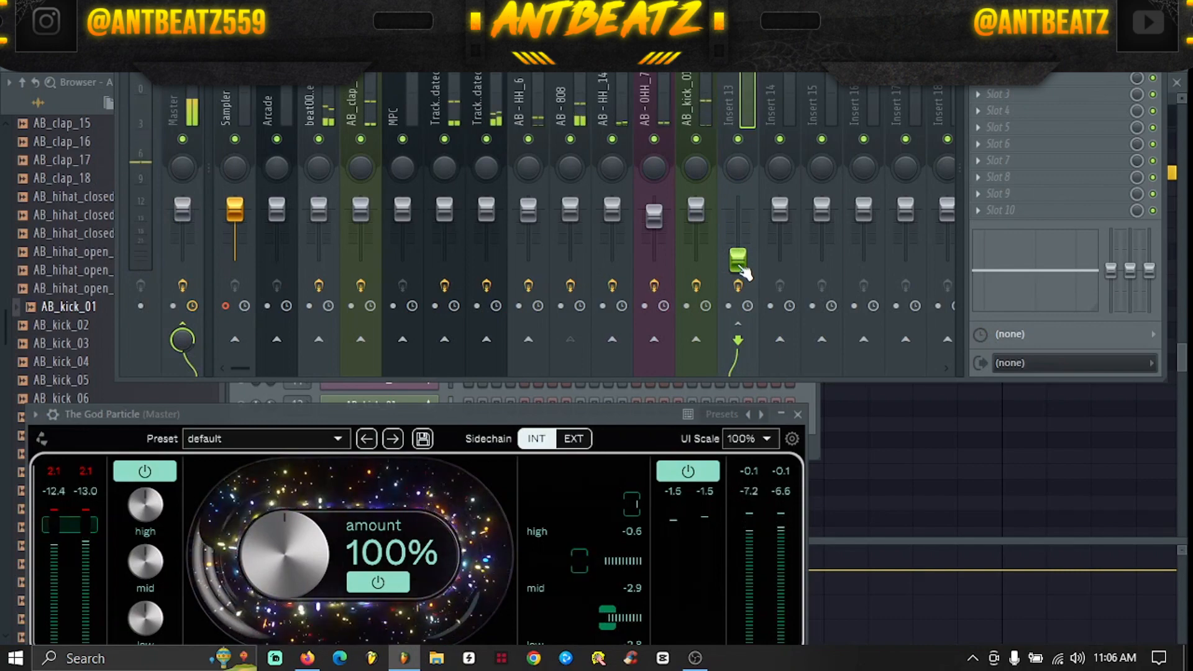
pyautogui.moveTo(744, 272); pyautogui.dragTo(744, 240)
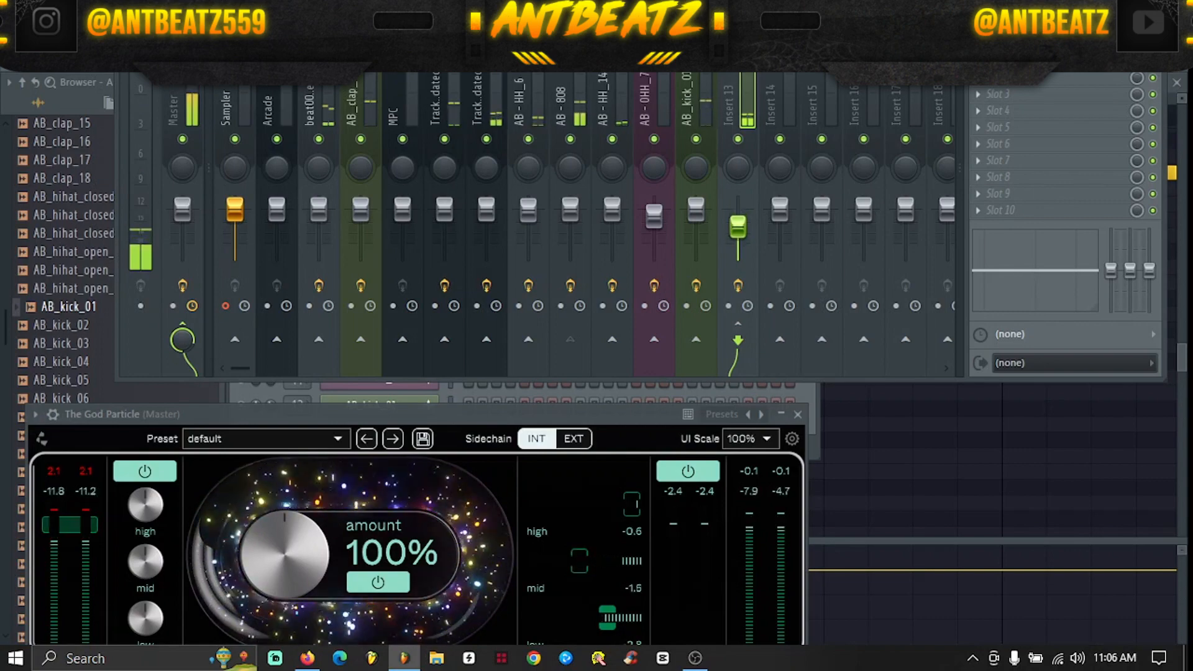
pyautogui.moveTo(738, 227); pyautogui.dragTo(738, 234)
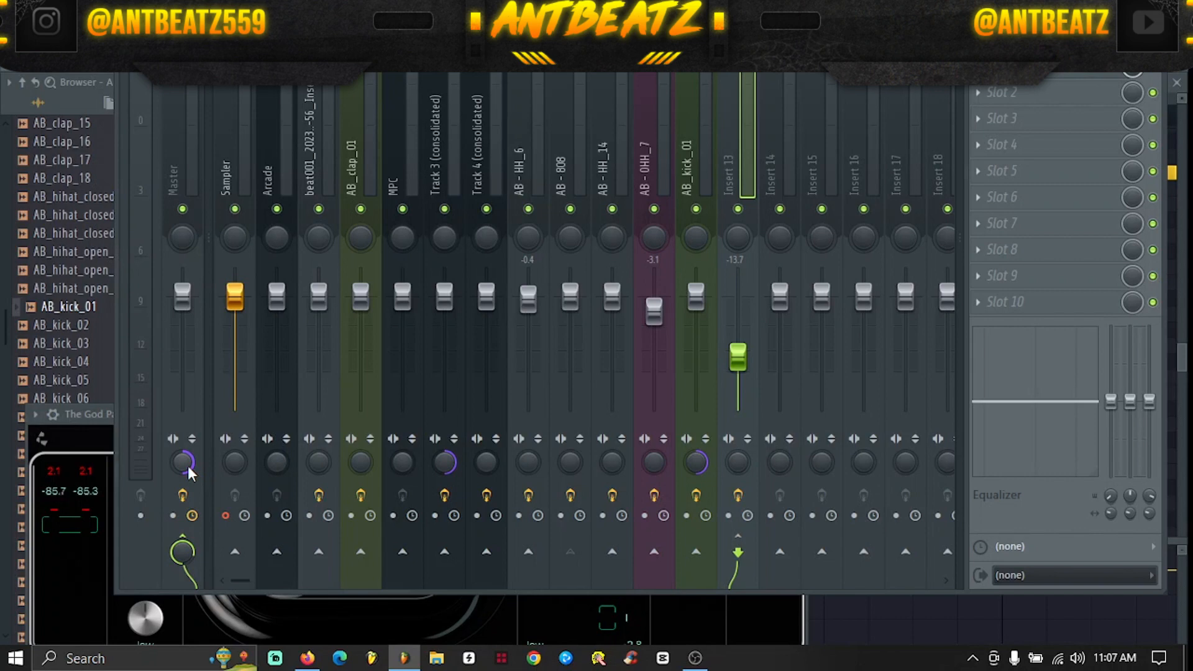
# Reset the master track's stereo separation, play the beat, and move the mixer so its effect slots are fully visible
pyautogui.rightClick(188, 474)
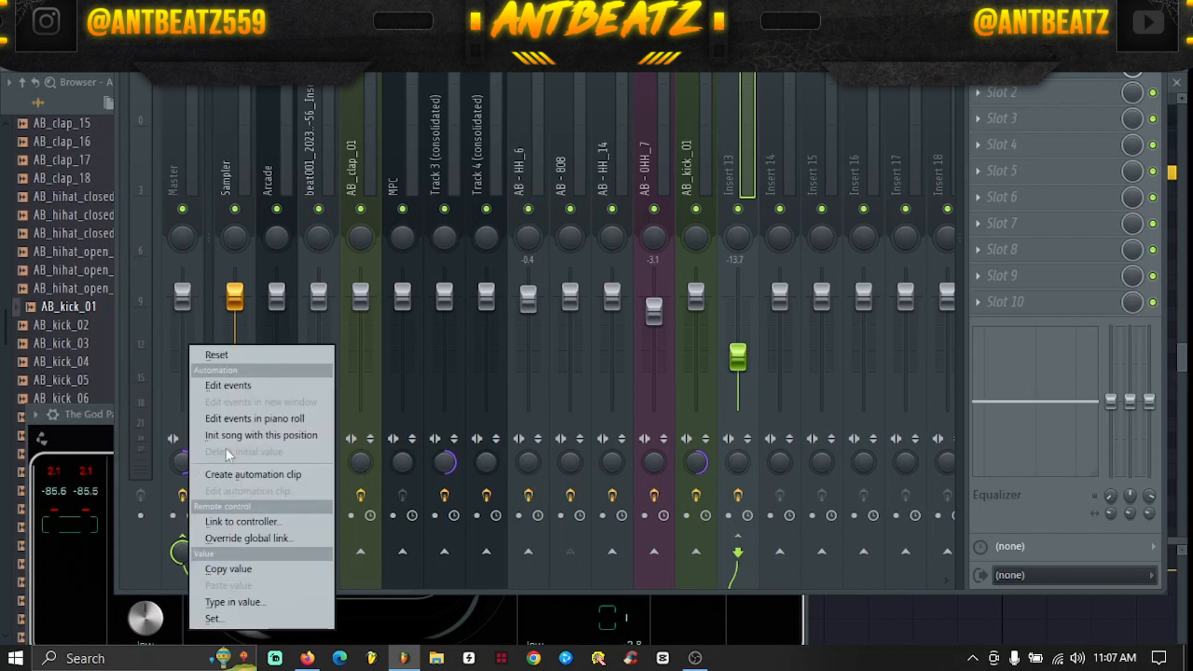
pyautogui.click(241, 360)
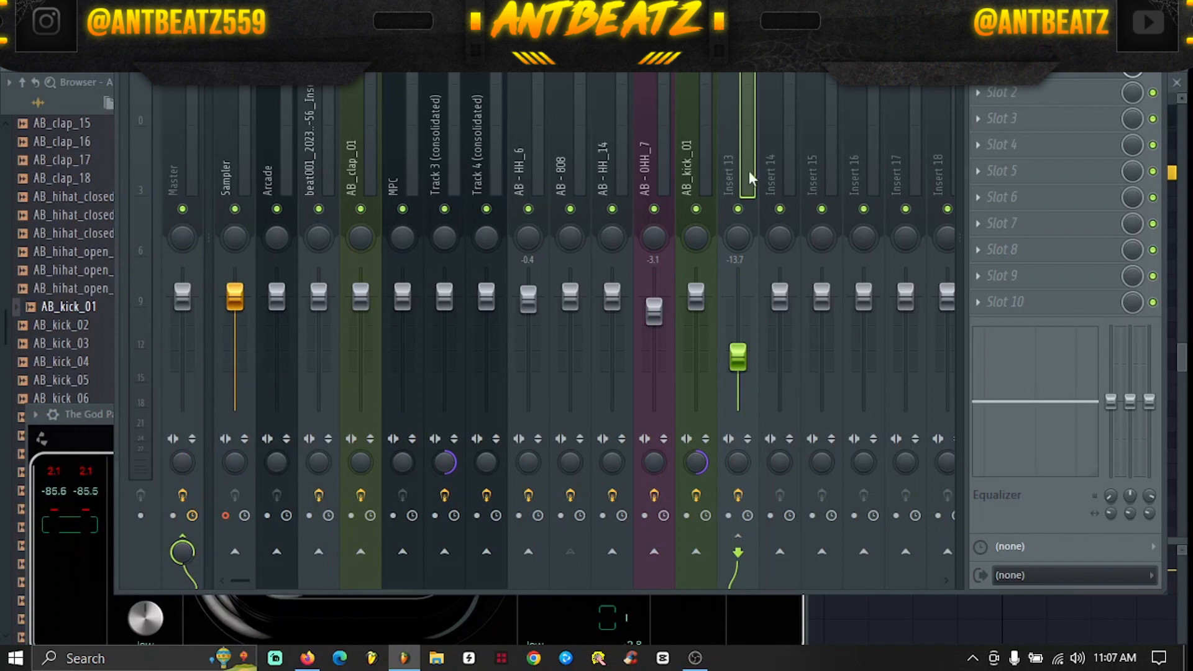
pyautogui.press('space')
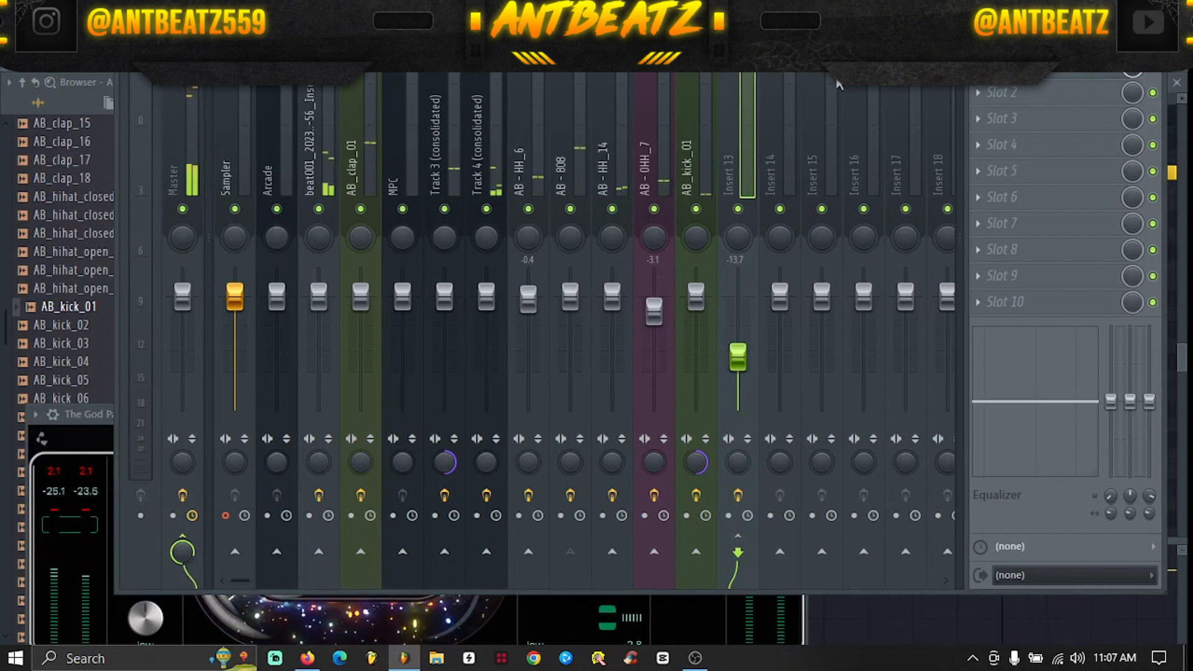
pyautogui.moveTo(813, 18); pyautogui.dragTo(823, 103)
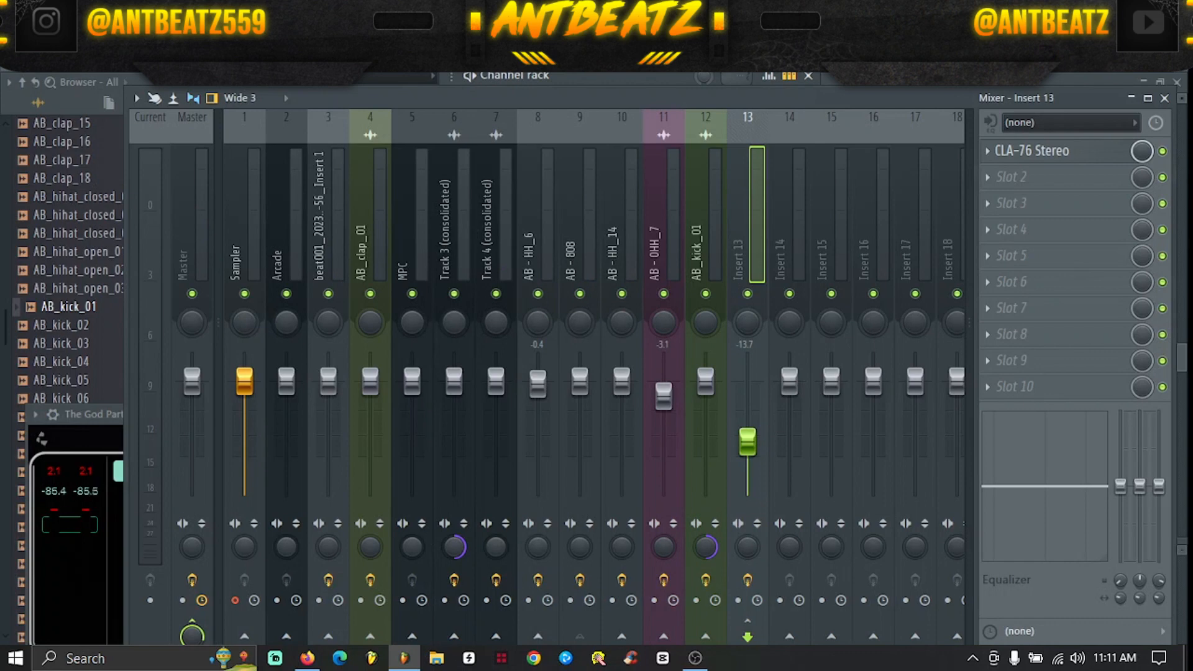
# Solo the beat001 track during playback, pan it slightly right, and load S1 Imager Stereo into slot 2 with width 1.66
pyautogui.press('space')
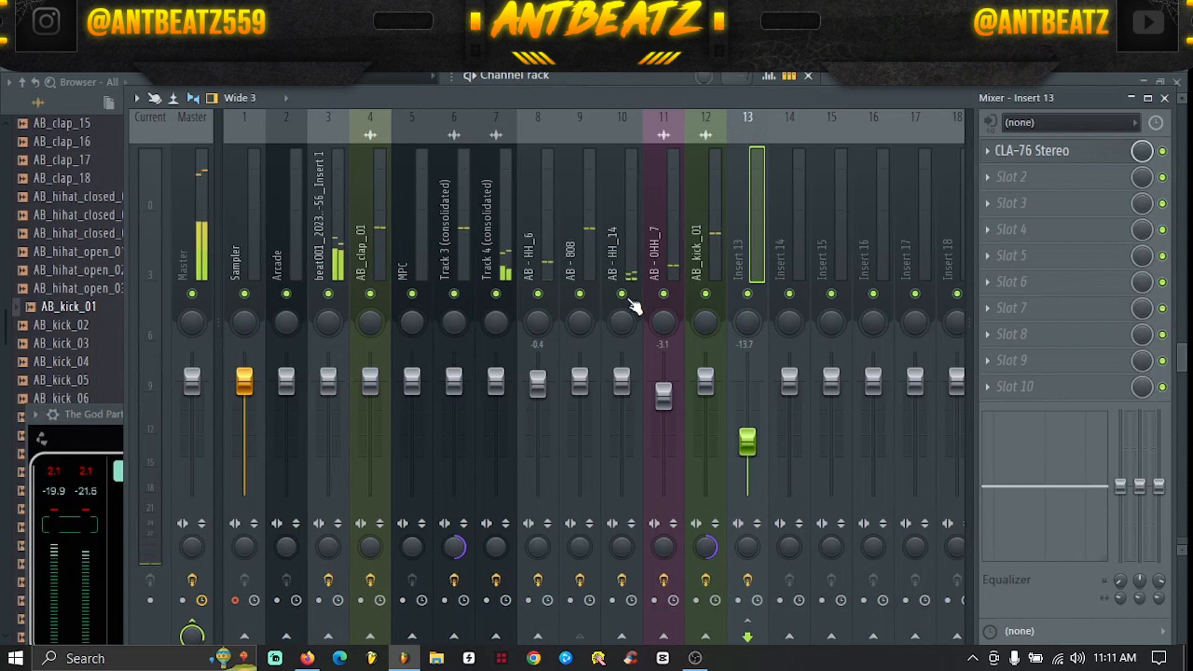
pyautogui.click(332, 321)
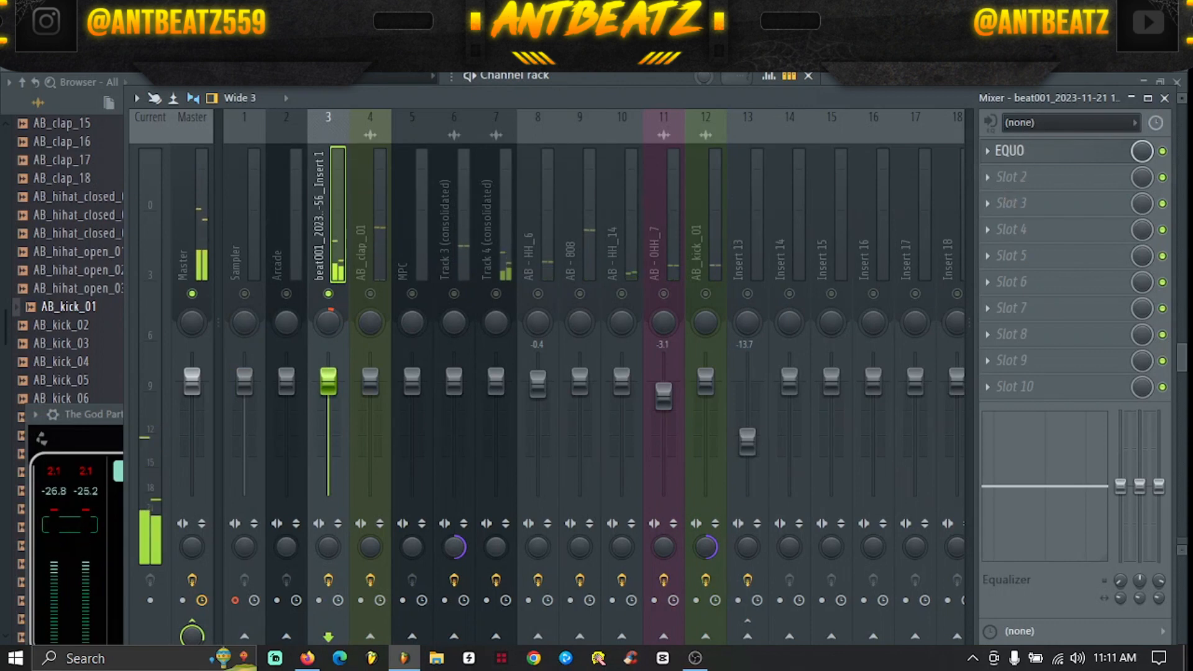
pyautogui.click(1029, 207)
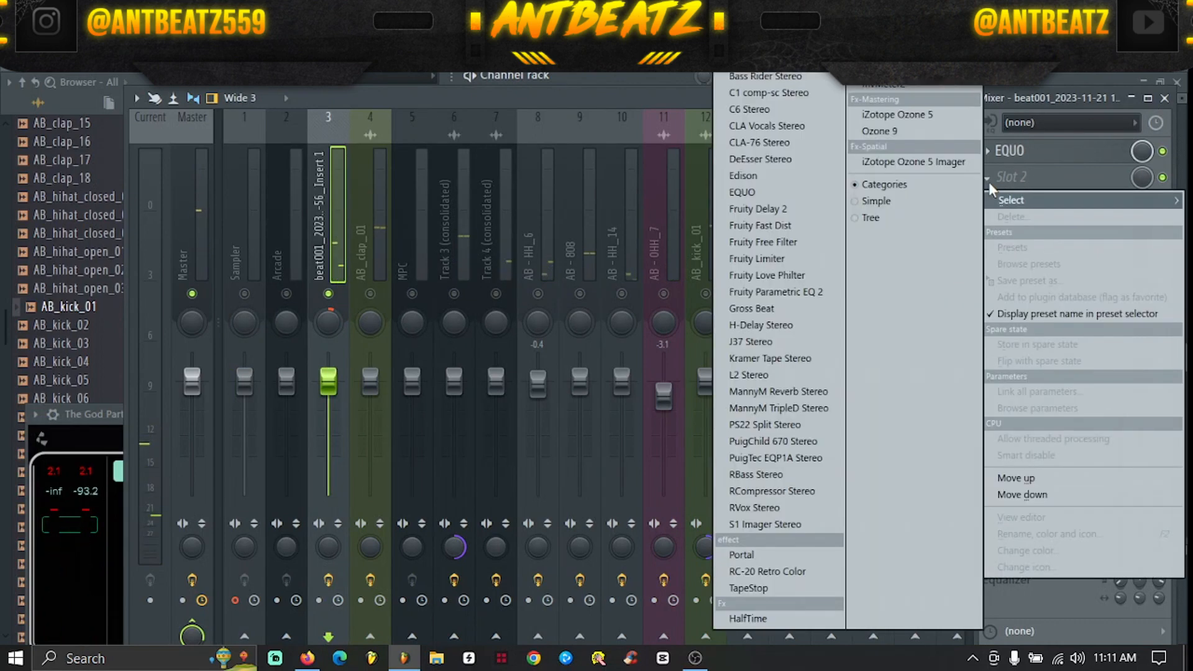
pyautogui.click(785, 526)
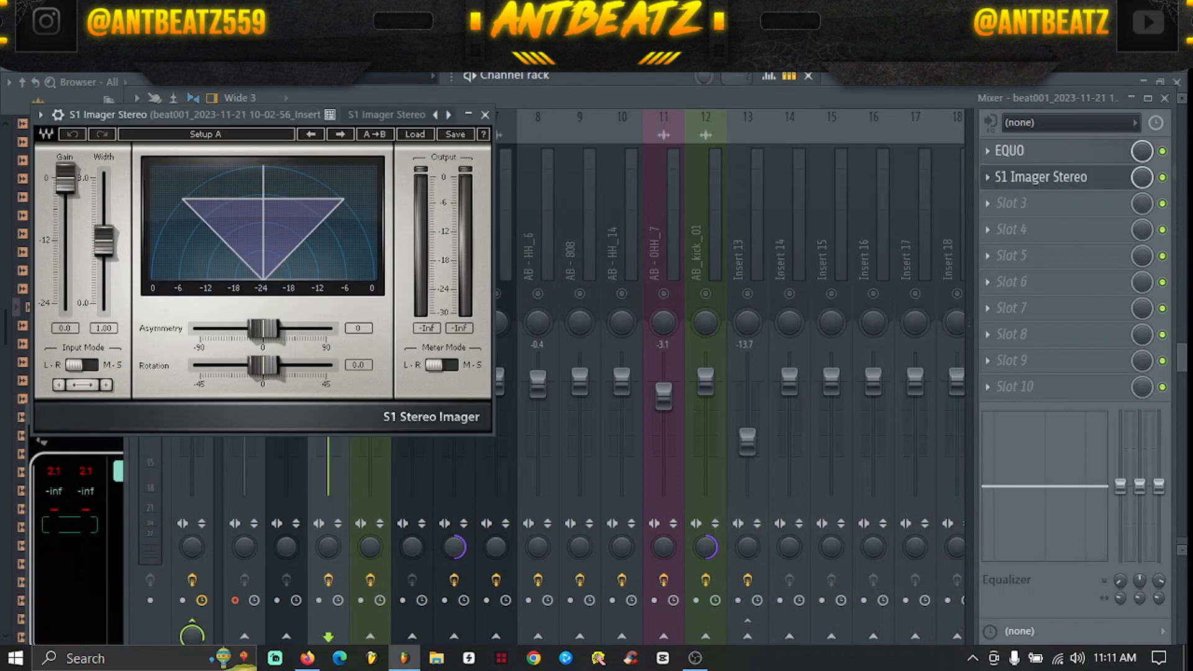
pyautogui.moveTo(104, 240); pyautogui.dragTo(104, 218)
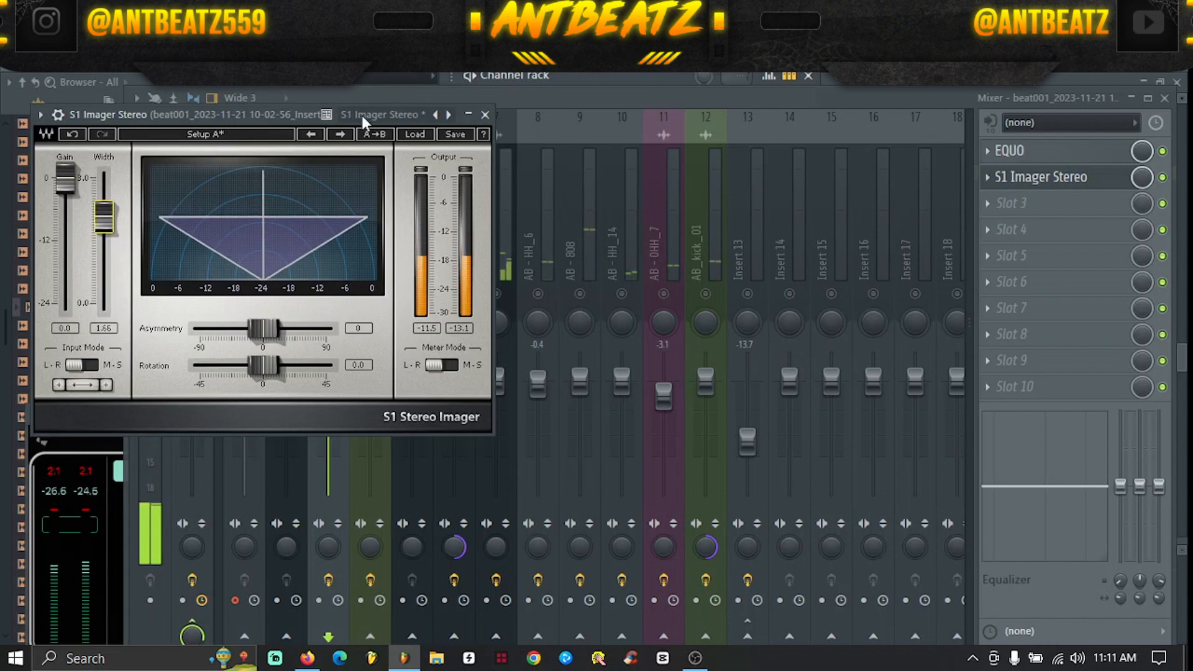
pyautogui.click(485, 114)
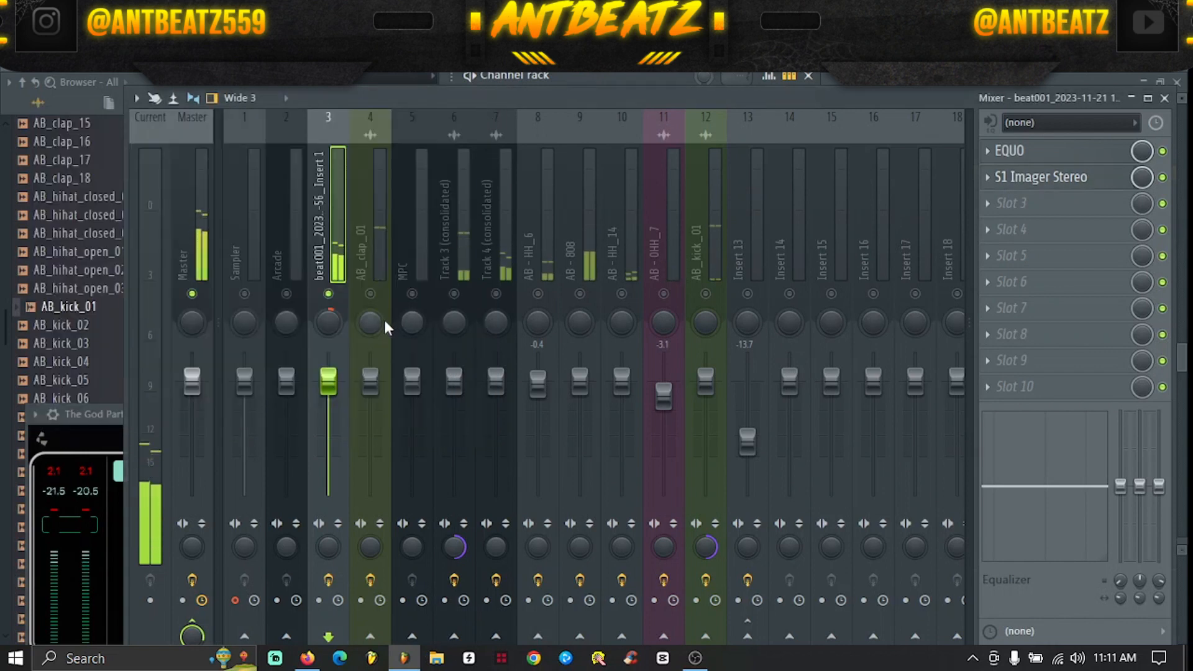
# Unmute AB_clap_01, Track 3, Track 4 and AB - HH_6 during playback, panning Track 4 slightly left
pyautogui.click(374, 245)
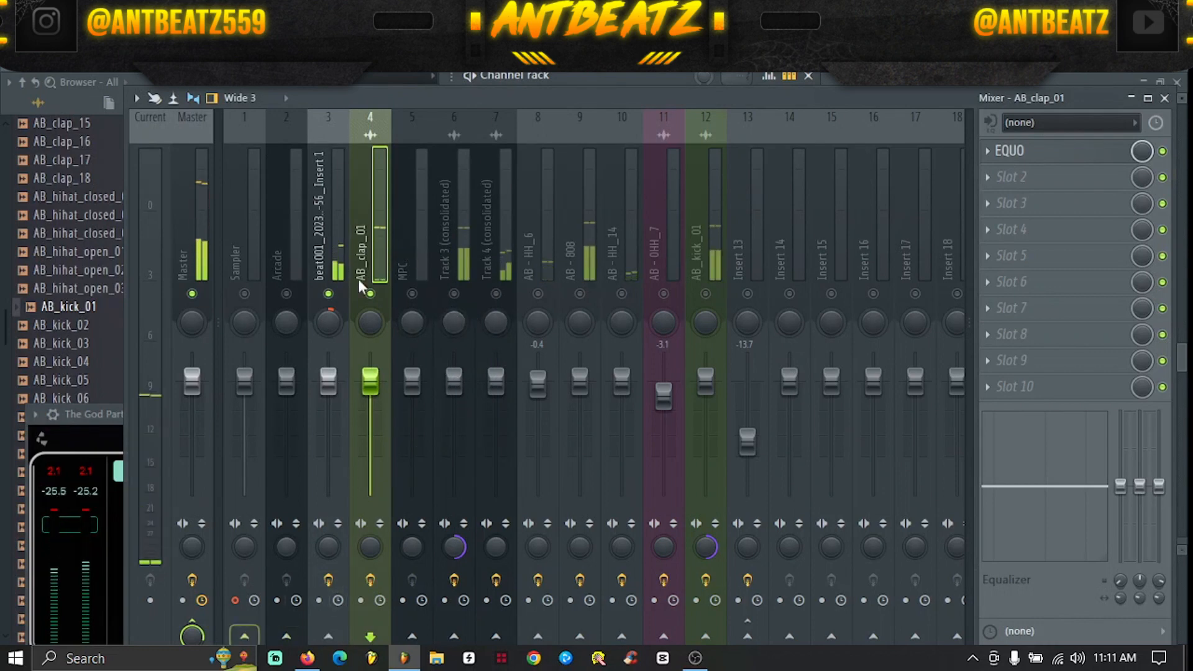
pyautogui.moveTo(373, 98); pyautogui.dragTo(367, 54)
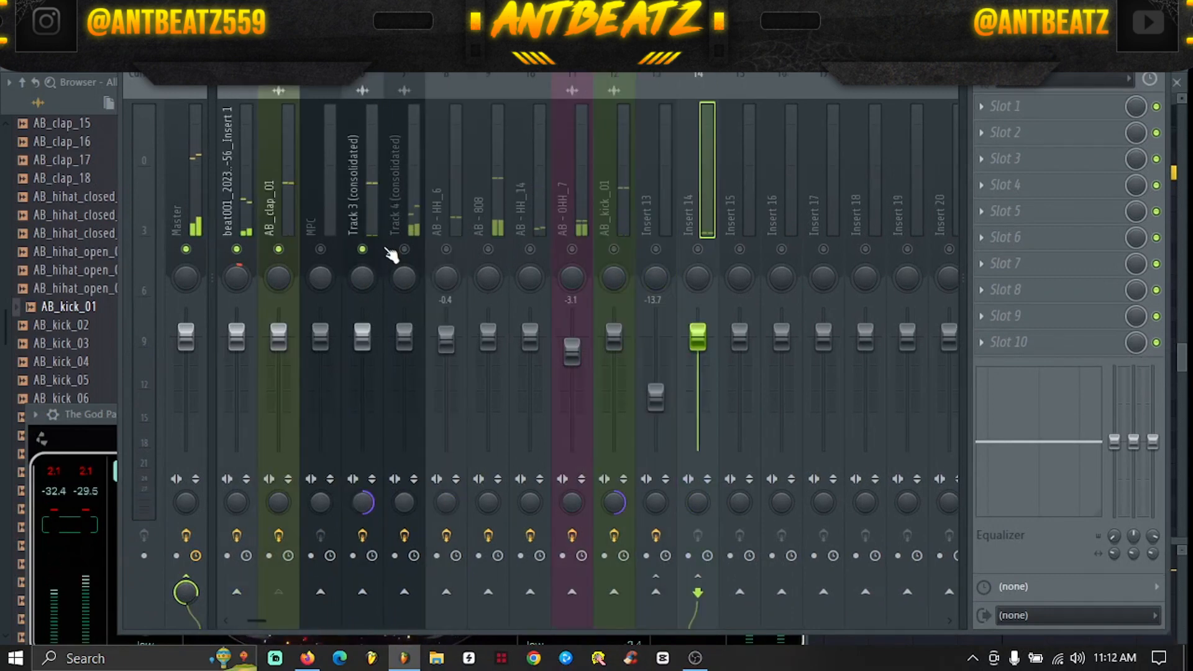
pyautogui.click(404, 249)
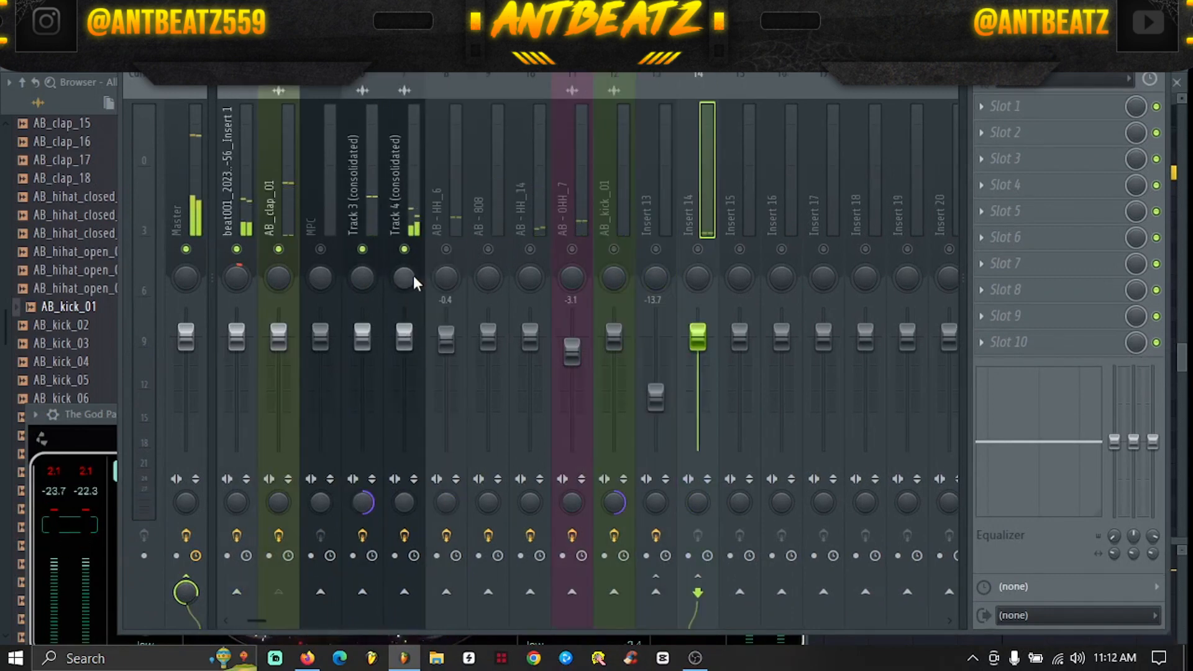
pyautogui.click(405, 274)
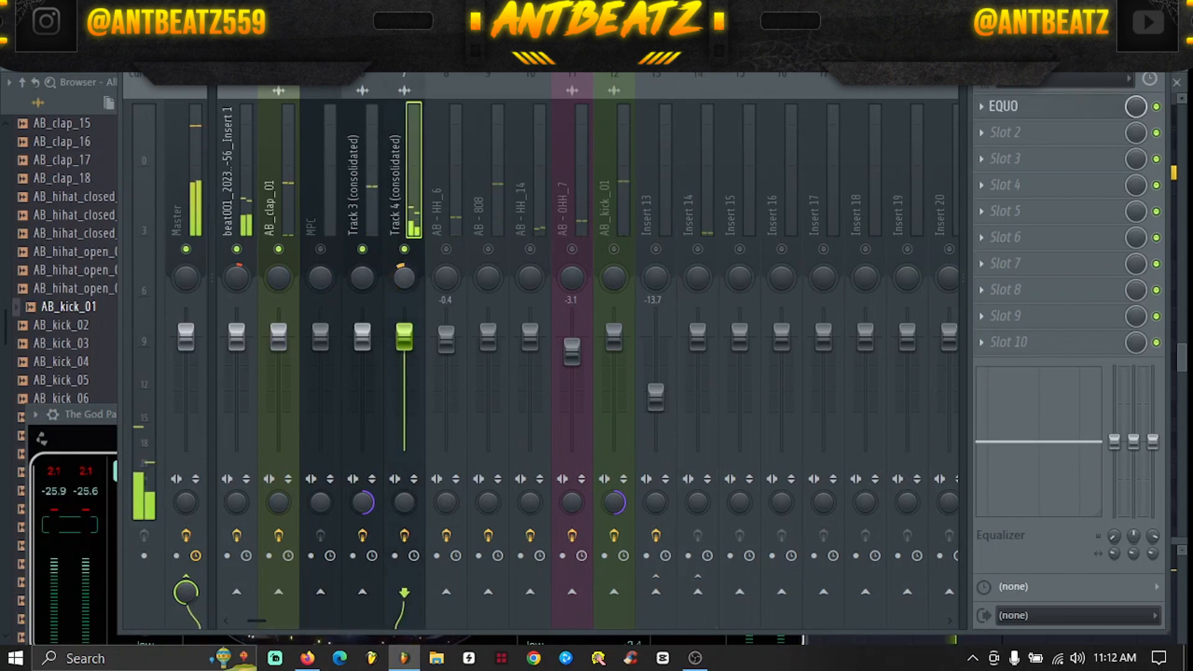
pyautogui.click(448, 250)
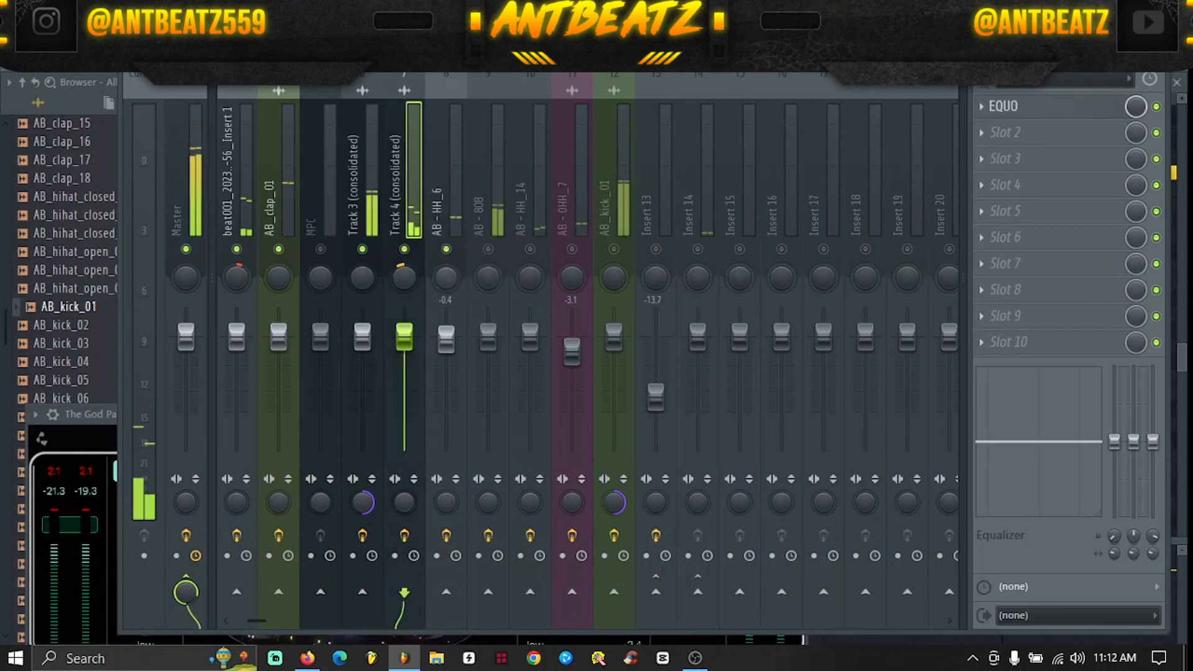
# Pan AB - HH_6 and AB - HH_14 slightly left during playback, unmuting AB - HH_14, AB_kick_01 and AB - OHH_7
pyautogui.click(449, 282)
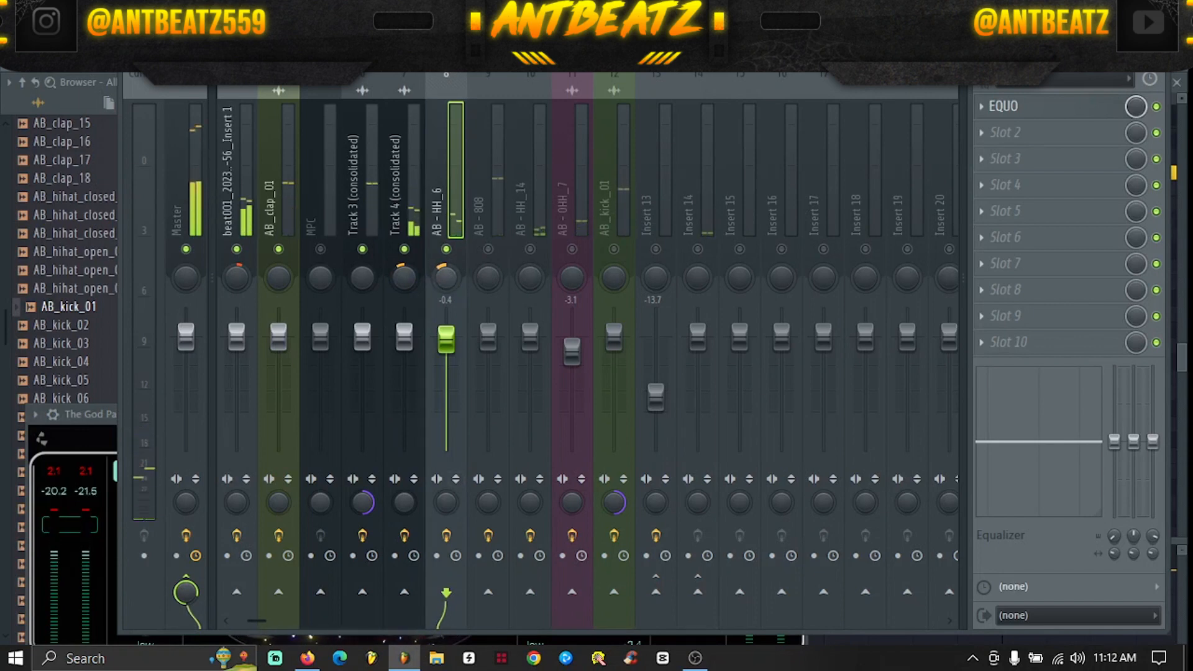
pyautogui.click(489, 250)
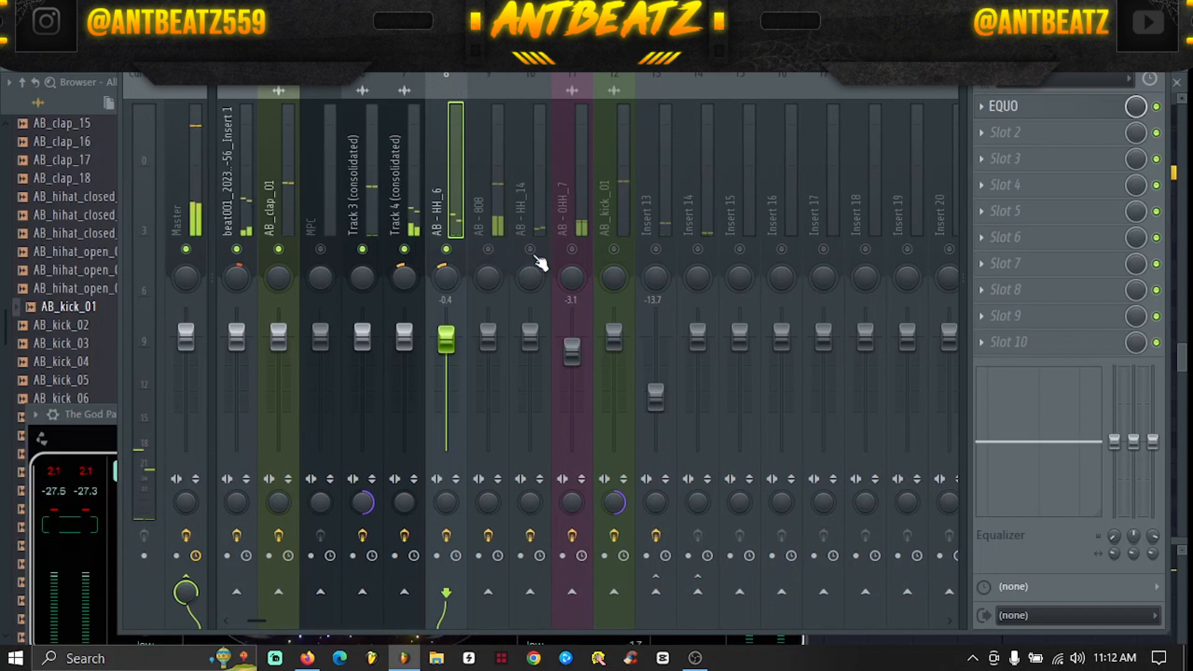
pyautogui.click(530, 249)
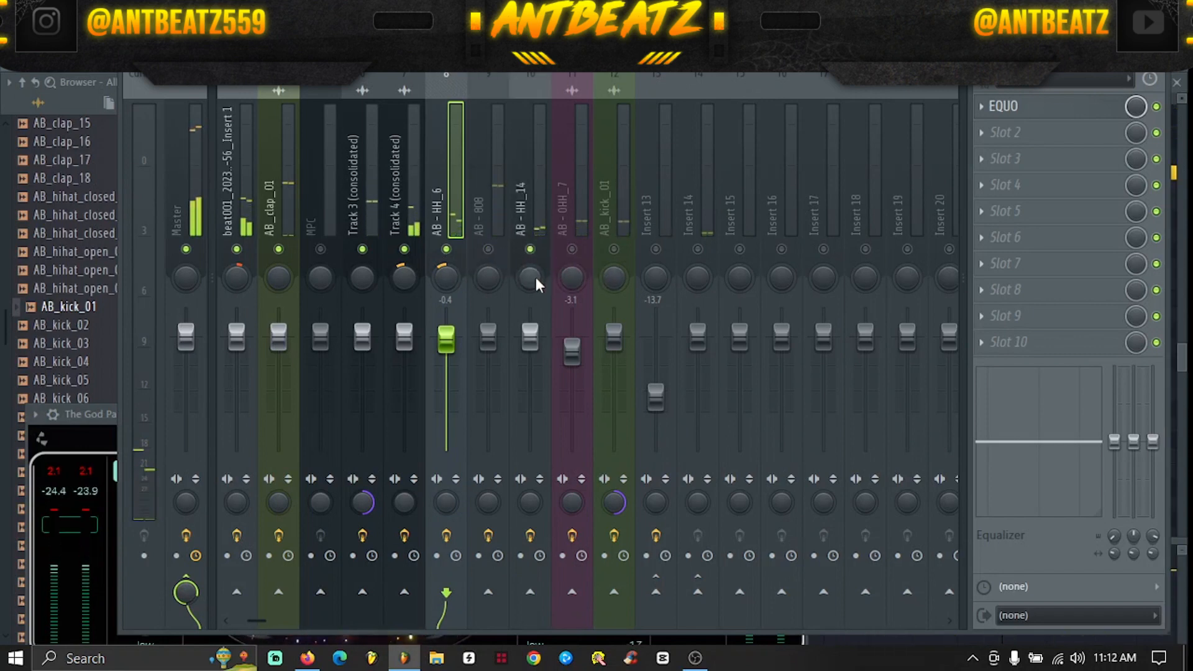
pyautogui.moveTo(535, 277)
pyautogui.mouseDown()
pyautogui.moveTo(534, 299)
pyautogui.moveTo(534, 288)
pyautogui.mouseUp()
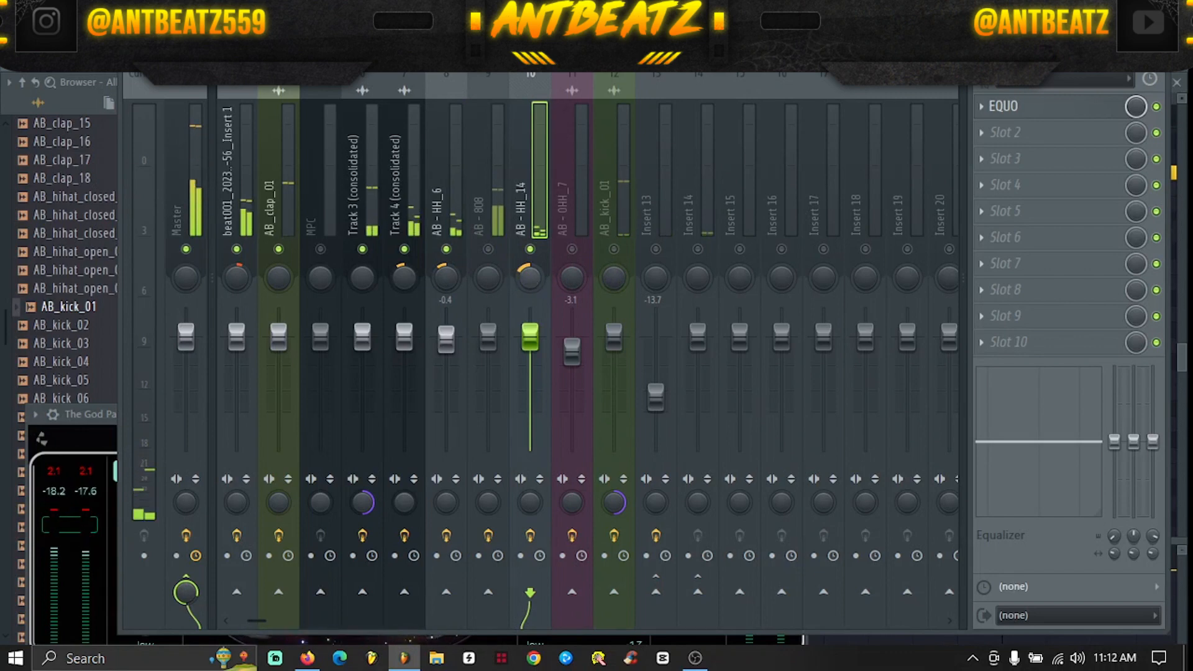
pyautogui.click(614, 250)
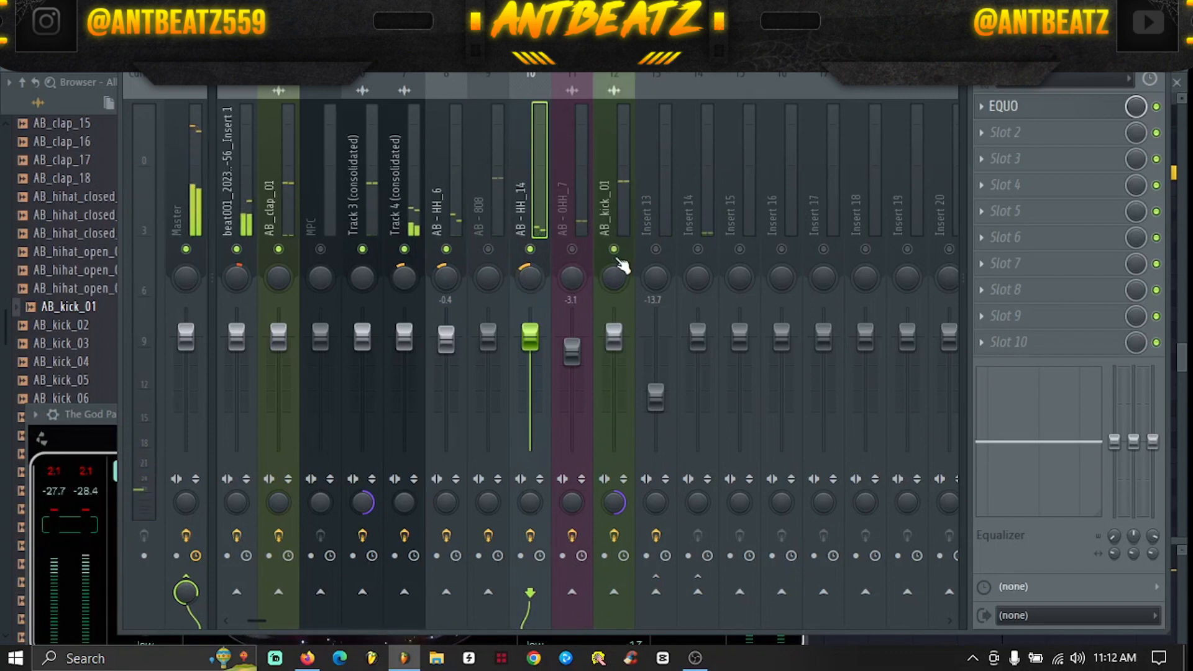
pyautogui.click(572, 249)
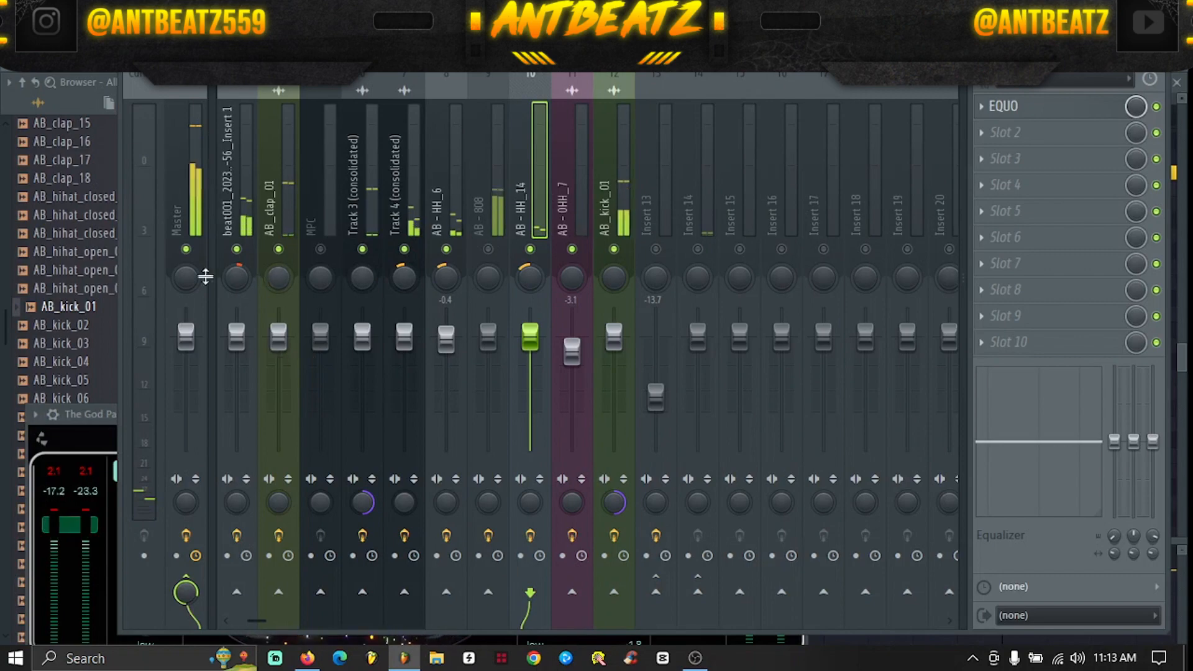
# Check The God Particle, isolate Track 3 and AB_kick_01 during playback, and sidechain the kick to Track 3
pyautogui.click(87, 413)
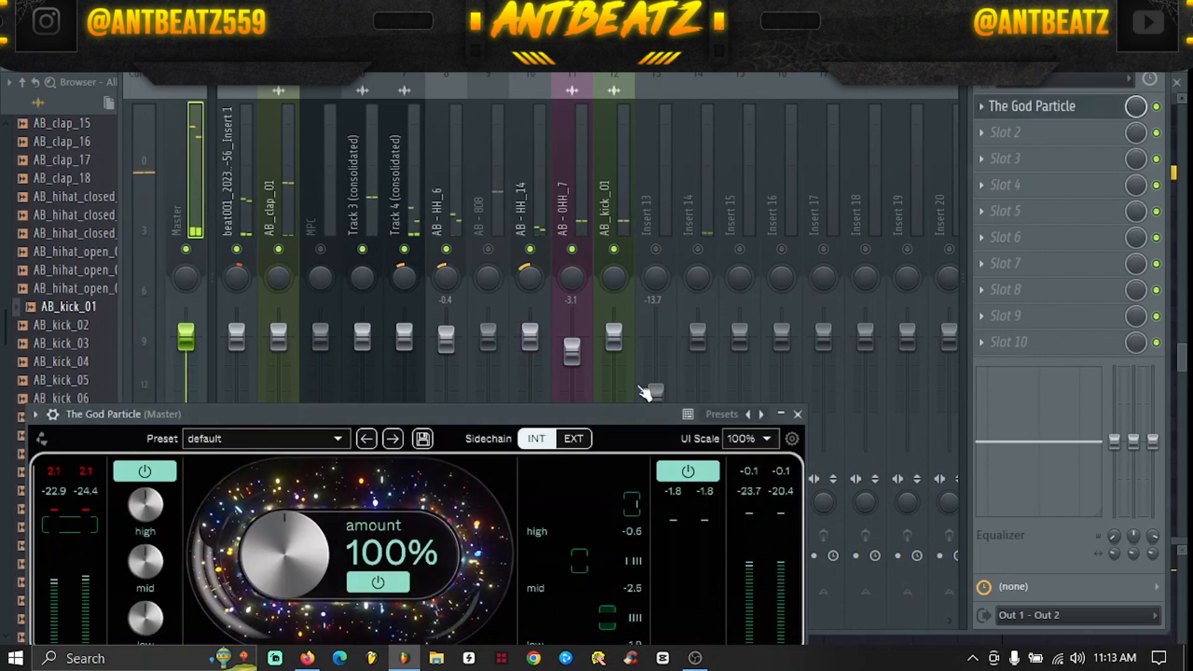
pyautogui.press('space')
pyautogui.click(611, 199)
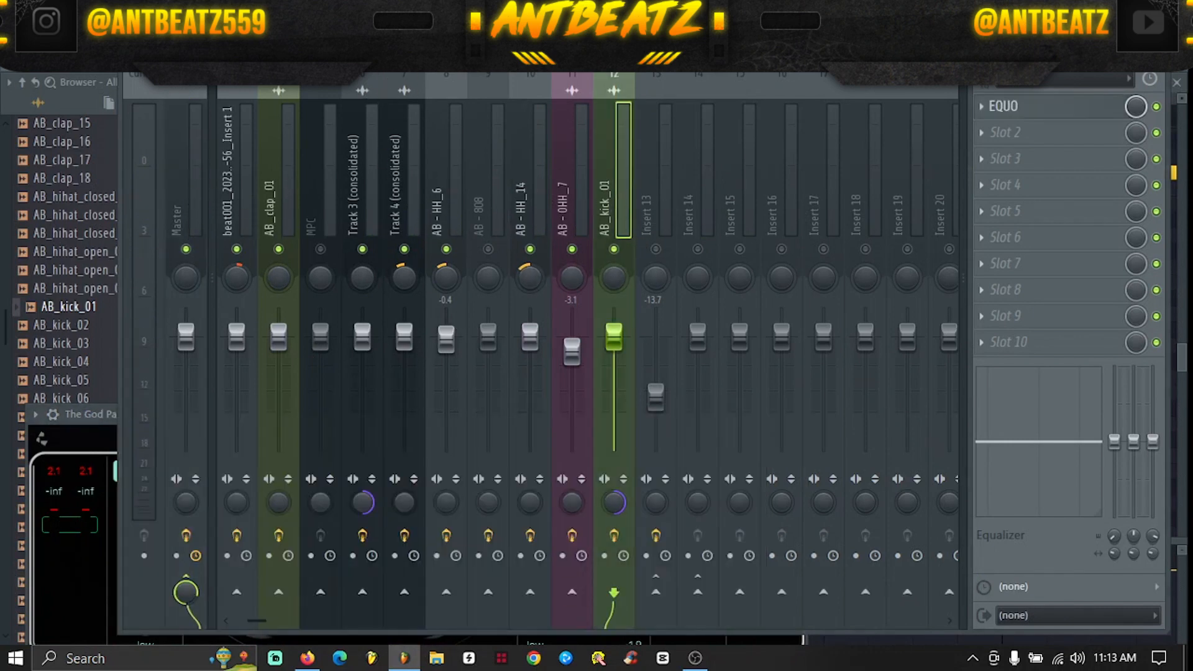
pyautogui.press('space')
pyautogui.rightClick(363, 250)
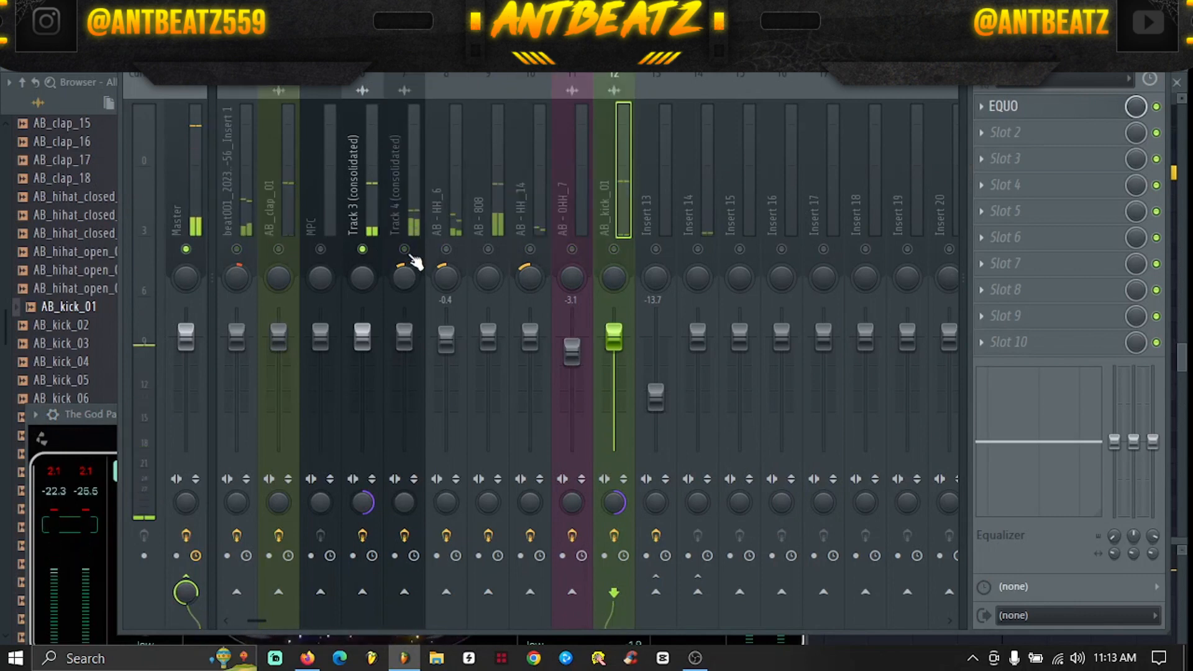
pyautogui.click(614, 249)
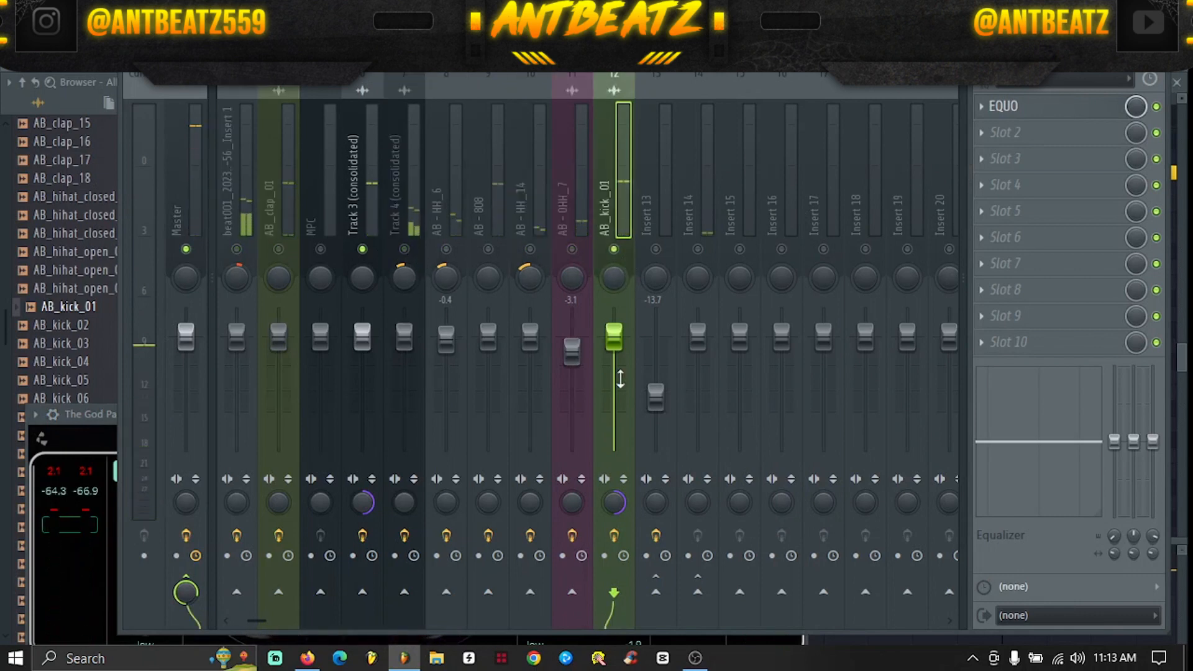
pyautogui.rightClick(370, 603)
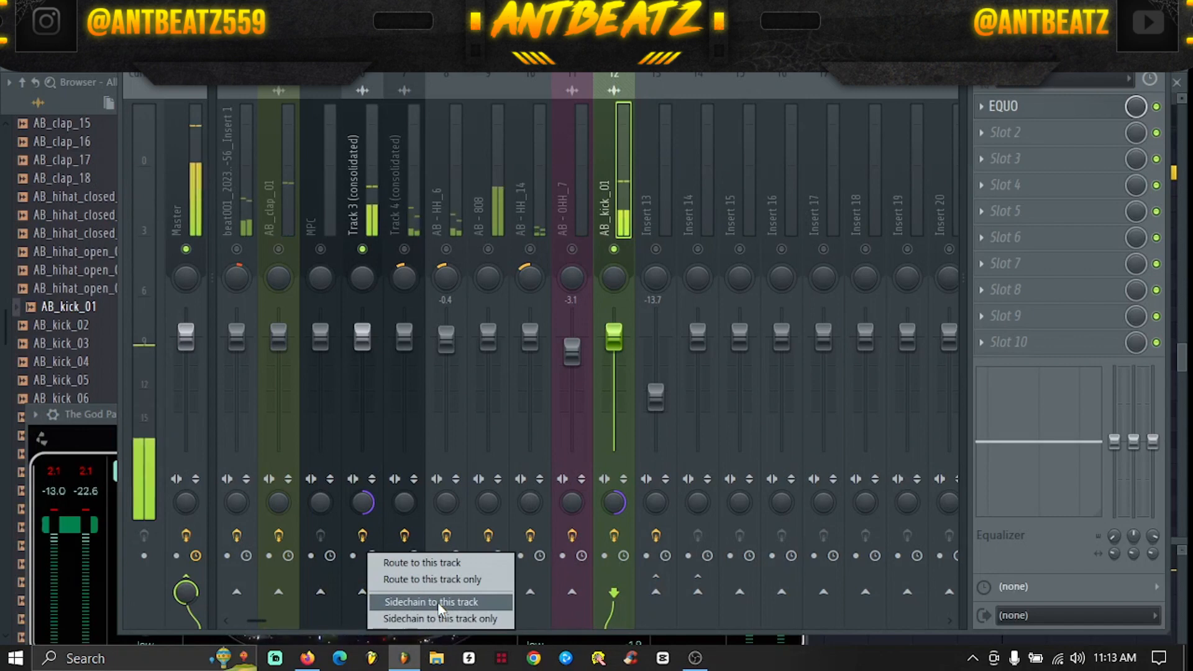
pyautogui.click(438, 602)
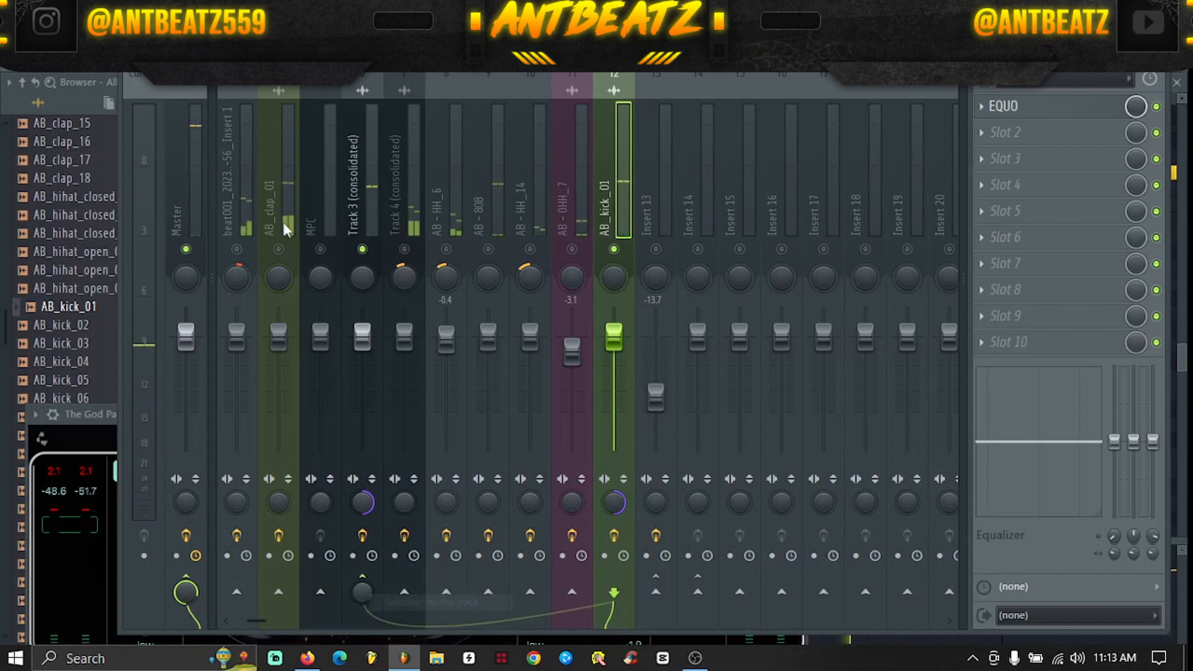
# Load Fruity Limiter into Track 3's slot 2 in compressor mode with sidechain 1, lowering the threshold and raising the ratio
pyautogui.click(360, 200)
pyautogui.click(1006, 132)
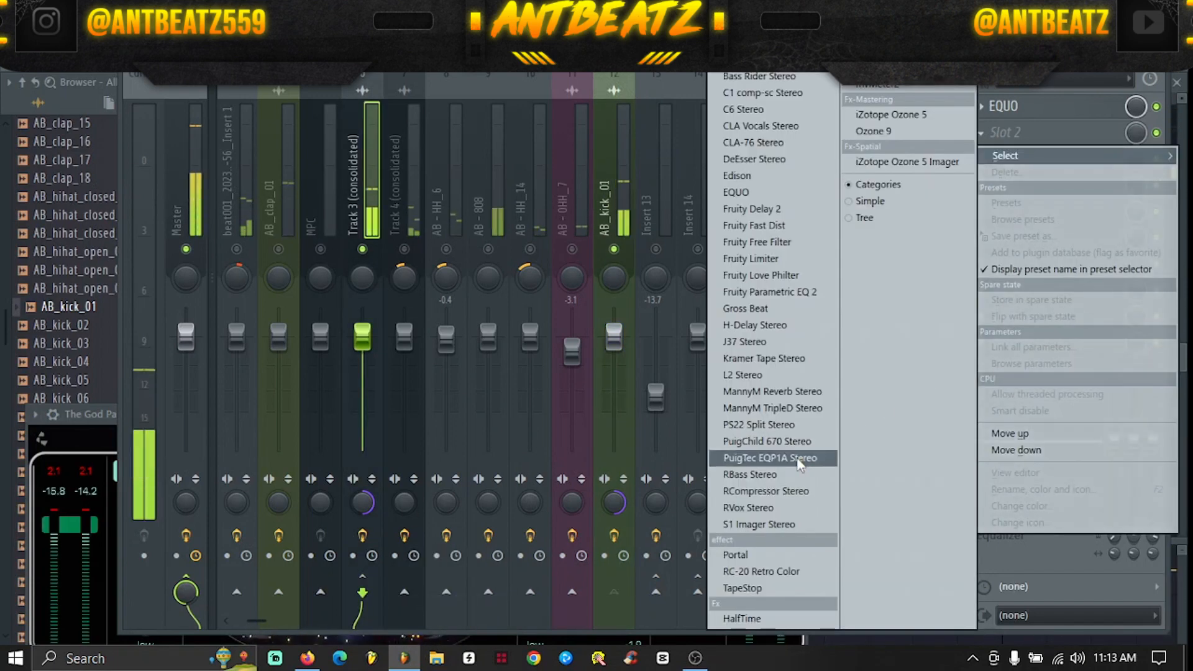
pyautogui.click(784, 258)
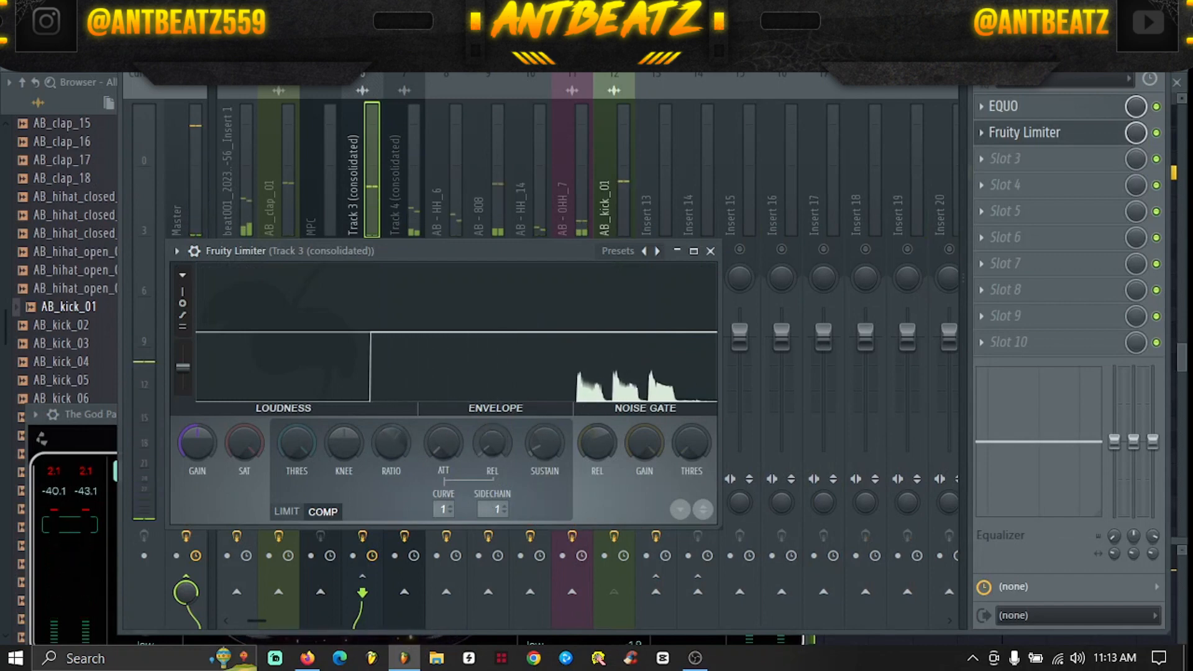
pyautogui.moveTo(297, 443); pyautogui.dragTo(297, 497)
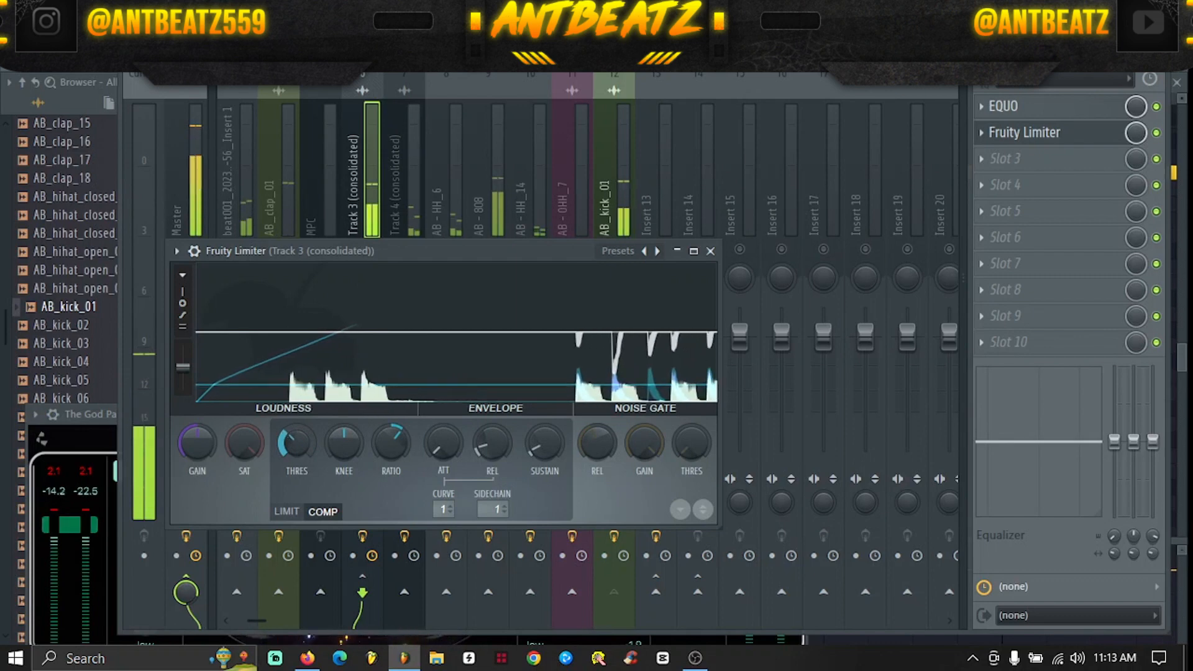
pyautogui.click(711, 251)
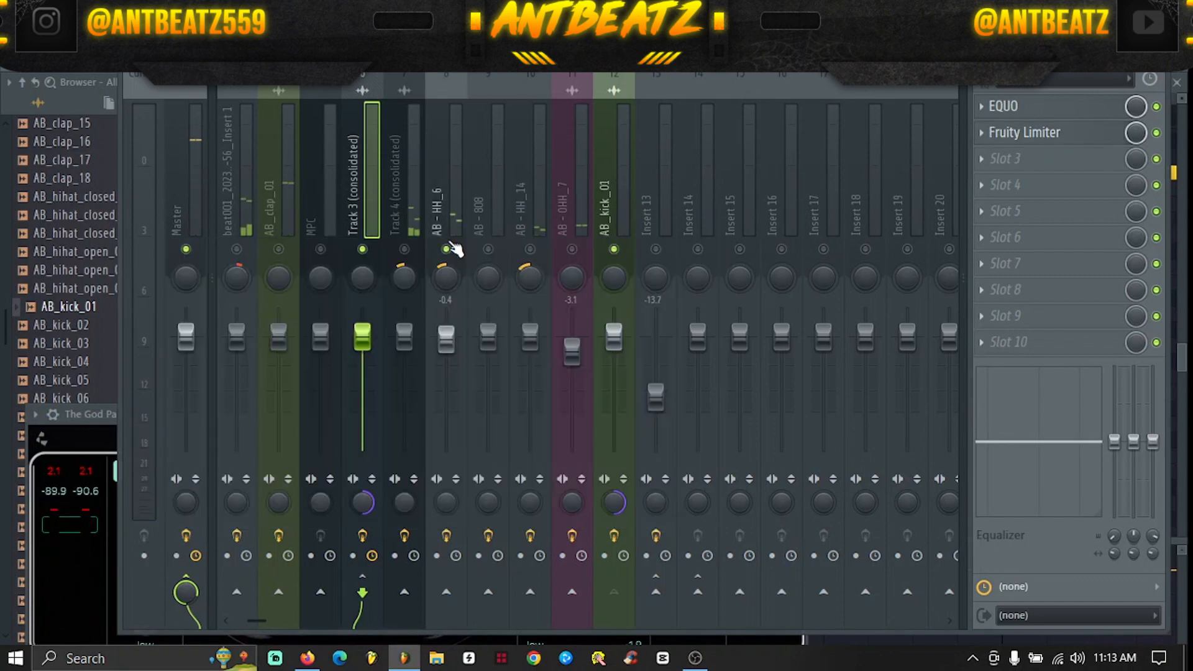
# Unmute AB - 808 and sidechain AB_kick_01 to it
pyautogui.click(488, 250)
pyautogui.click(497, 224)
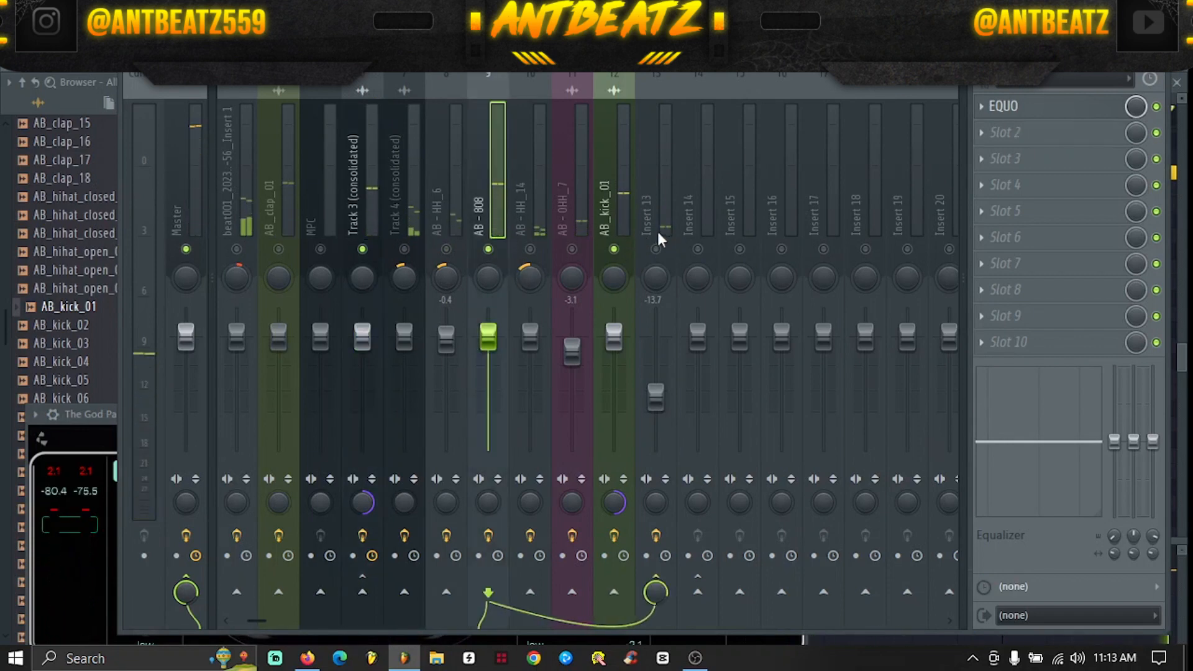
pyautogui.click(629, 241)
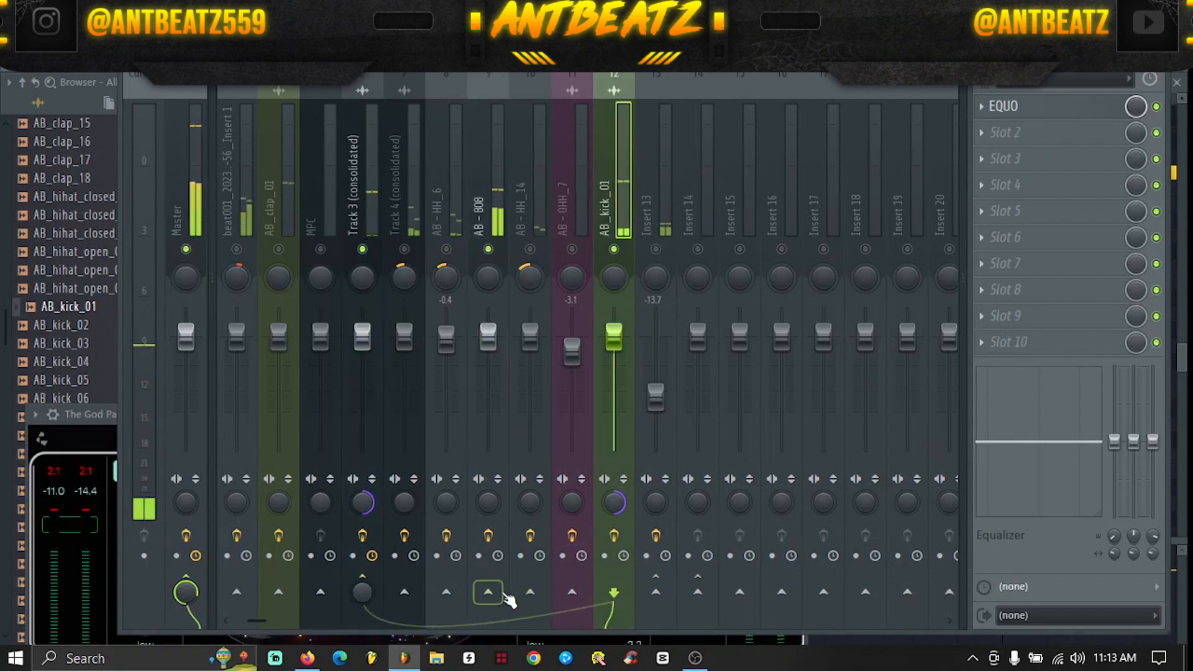
pyautogui.rightClick(489, 593)
pyautogui.click(547, 602)
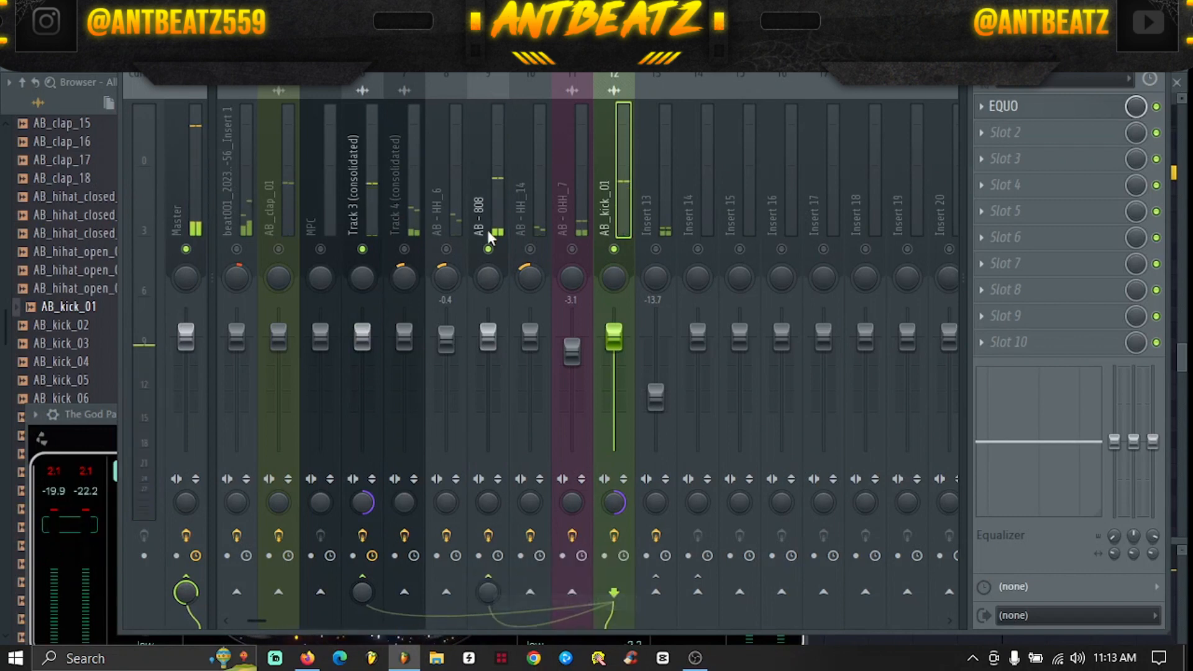
# Load Fruity Limiter into AB - 808's slot 2 in compressor mode with sidechain 1, a very low threshold and a raised ratio
pyautogui.click(1004, 132)
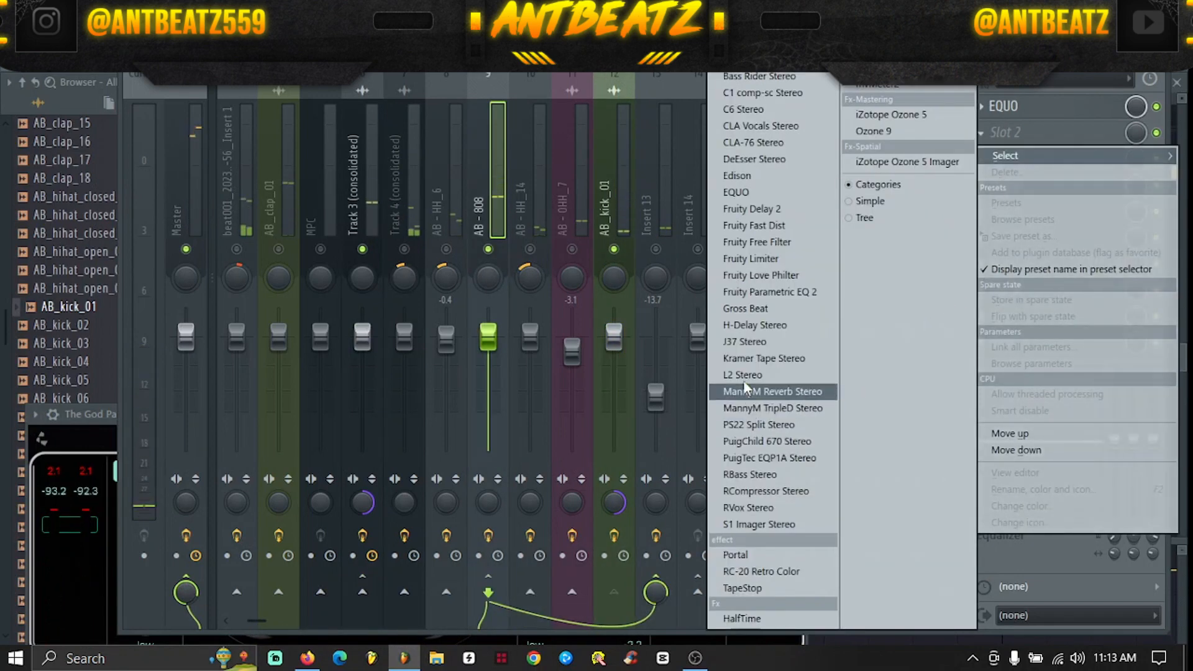
pyautogui.click(782, 257)
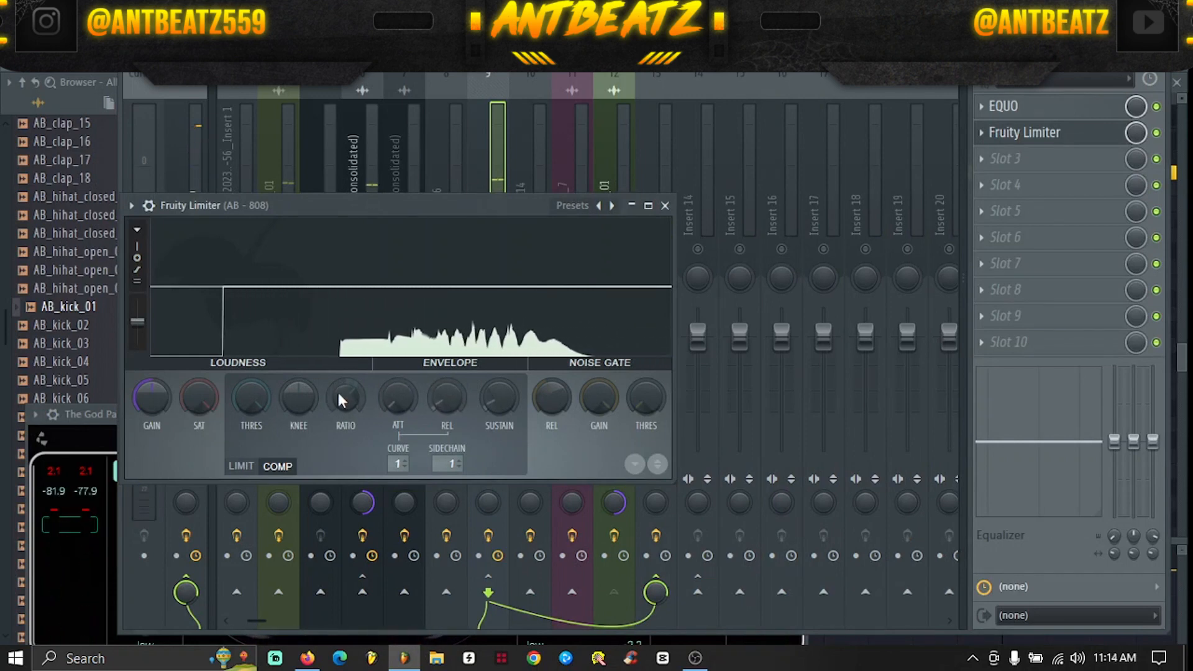
pyautogui.moveTo(261, 389); pyautogui.dragTo(261, 429)
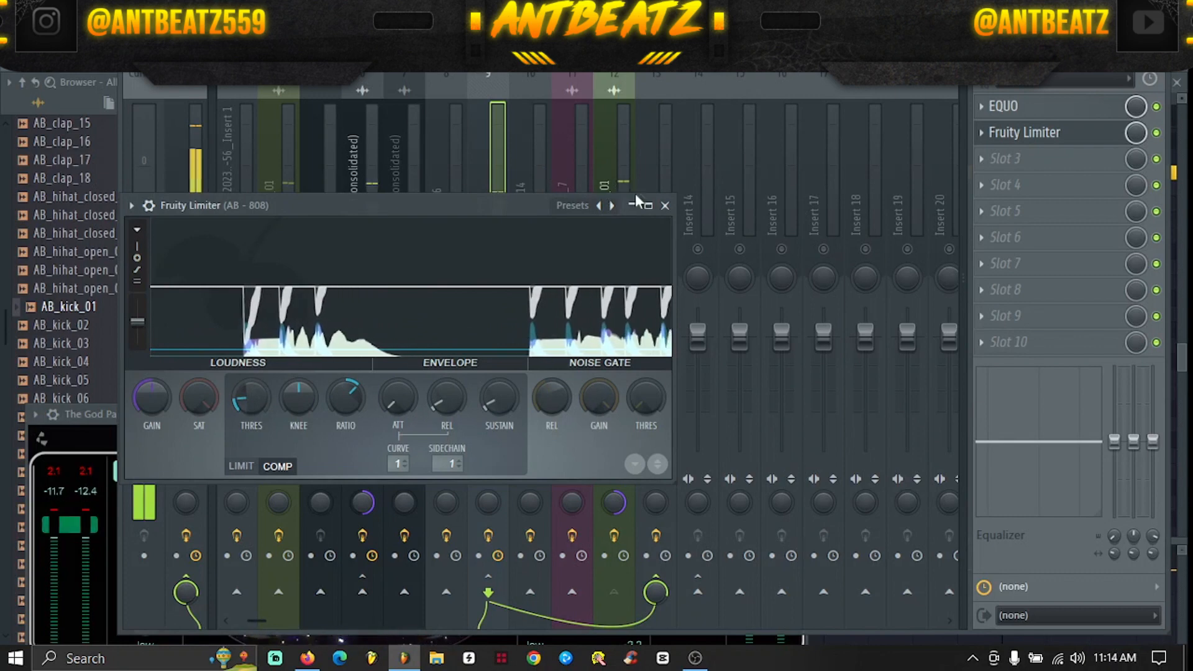
pyautogui.click(666, 205)
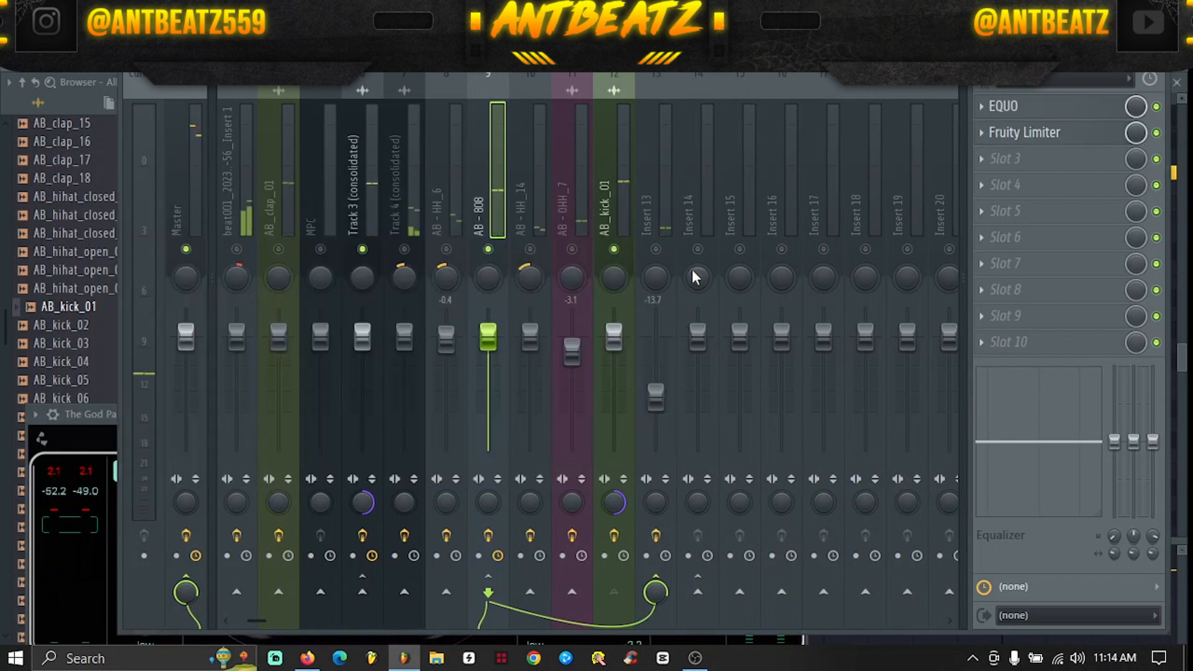
# Unmute all mixer tracks during playback and pan AB - OHH_7 slightly right
pyautogui.rightClick(447, 250)
pyautogui.rightClick(447, 250)
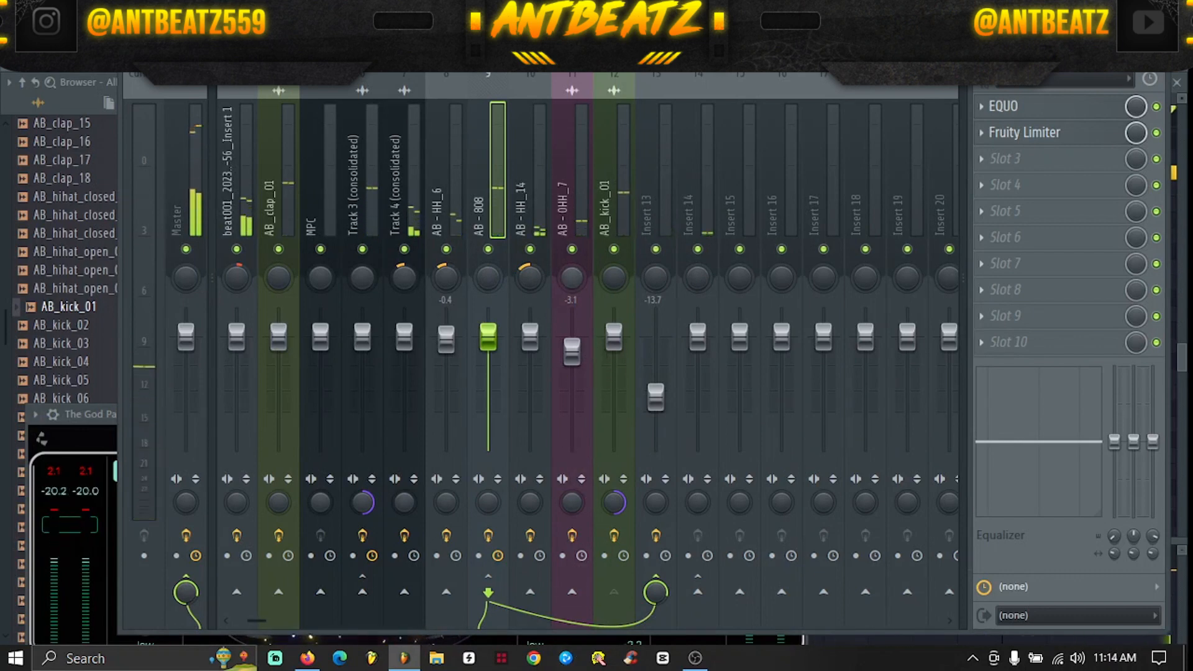
pyautogui.moveTo(572, 279); pyautogui.dragTo(572, 275)
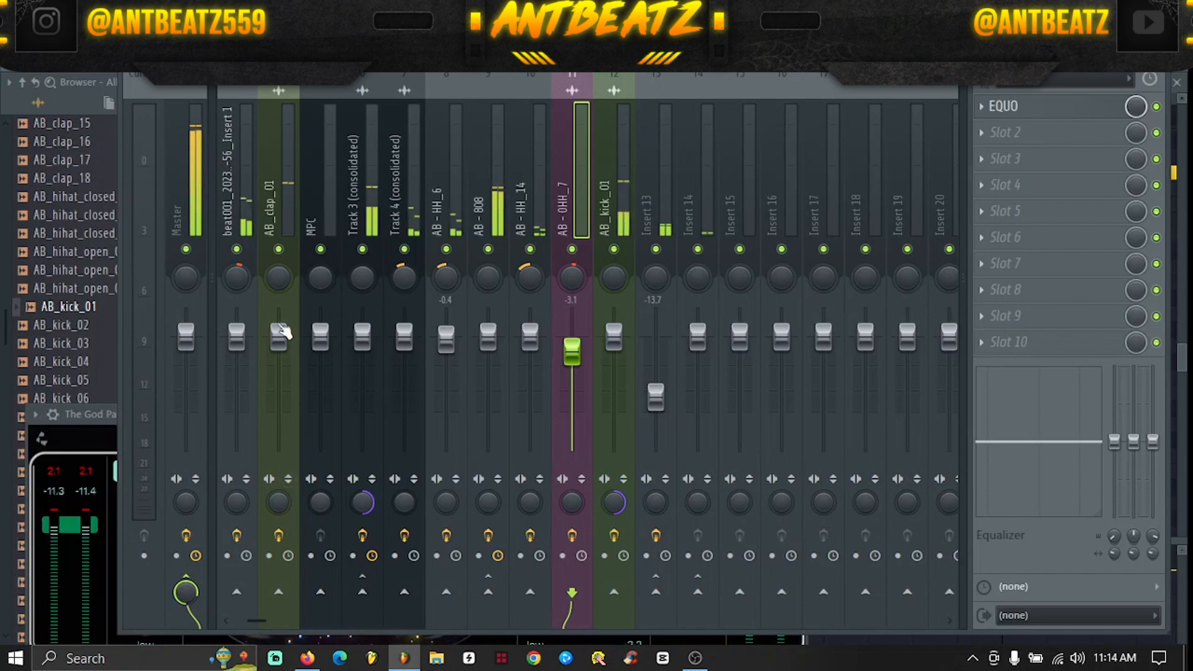
# Examine The God Particle's gain reduction and output meters on the master with the full beat playing, then stop playback
pyautogui.click(92, 409)
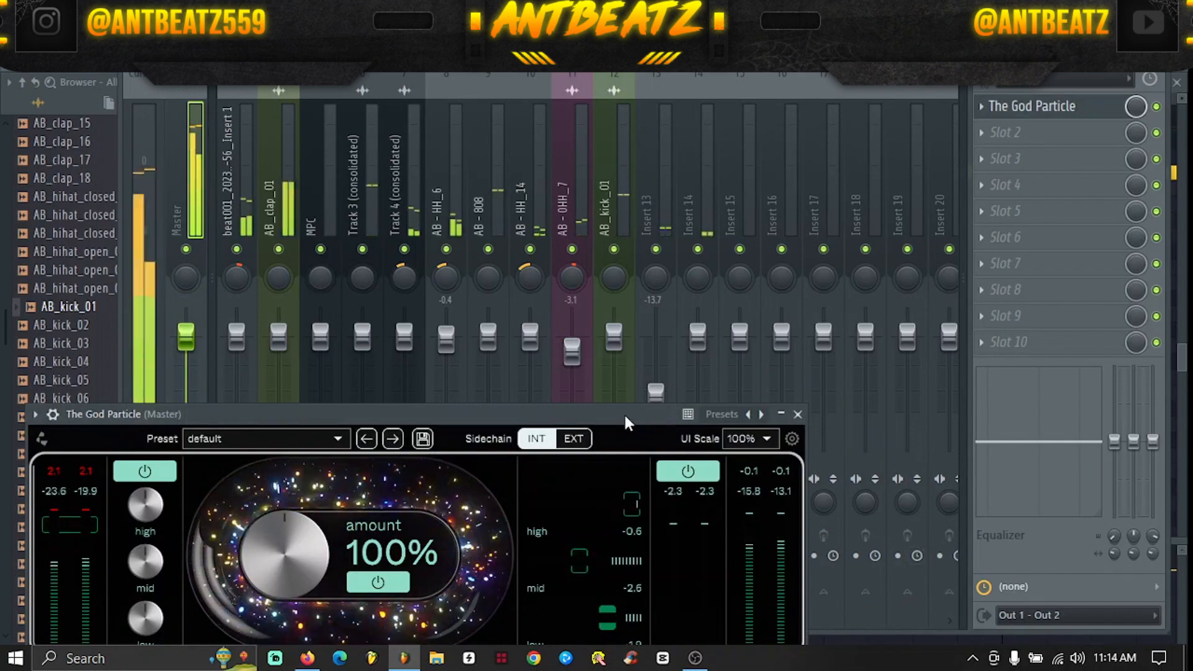
pyautogui.moveTo(624, 413); pyautogui.dragTo(629, 345)
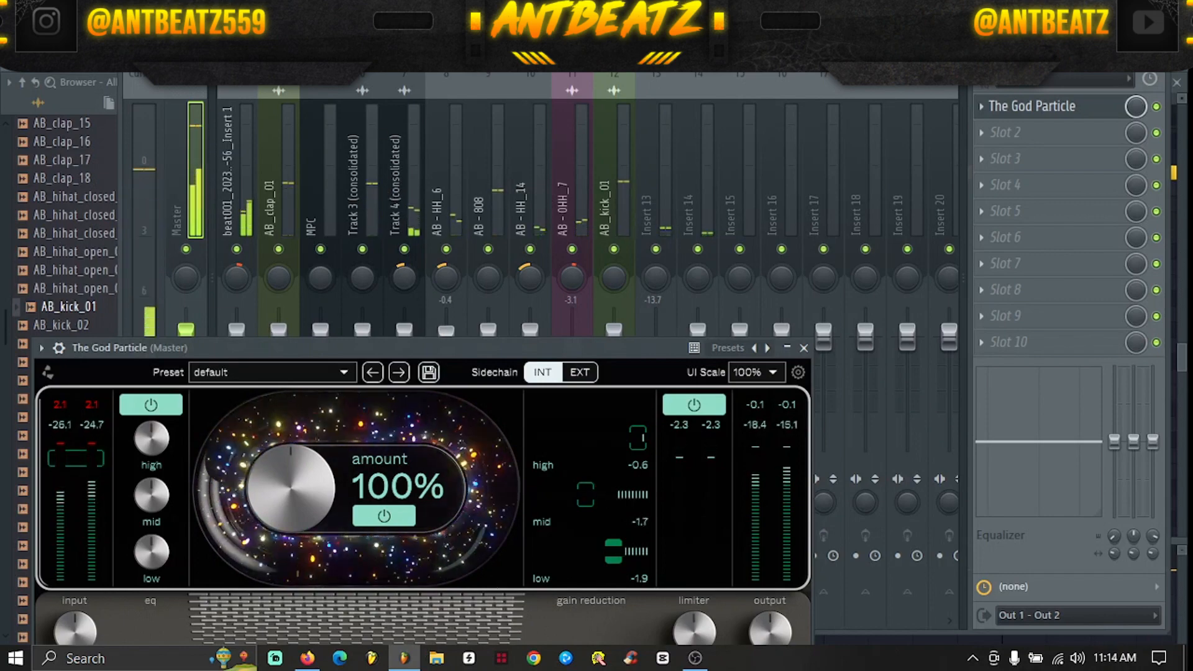
pyautogui.press('space')
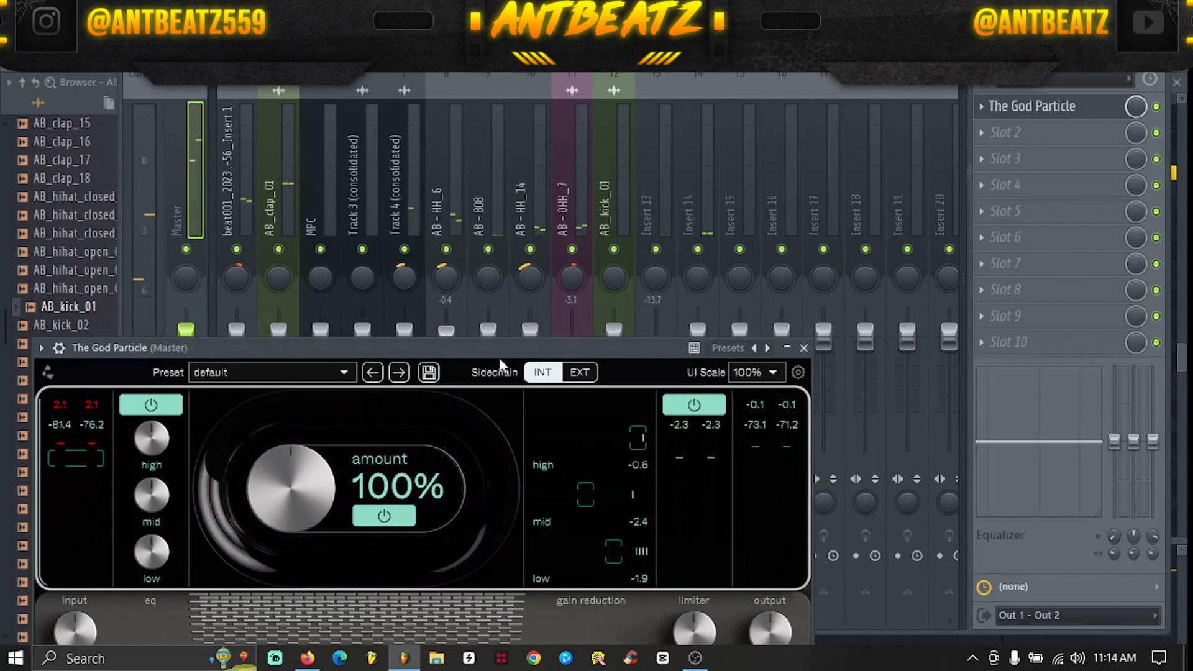
pyautogui.moveTo(509, 369); pyautogui.dragTo(543, 337)
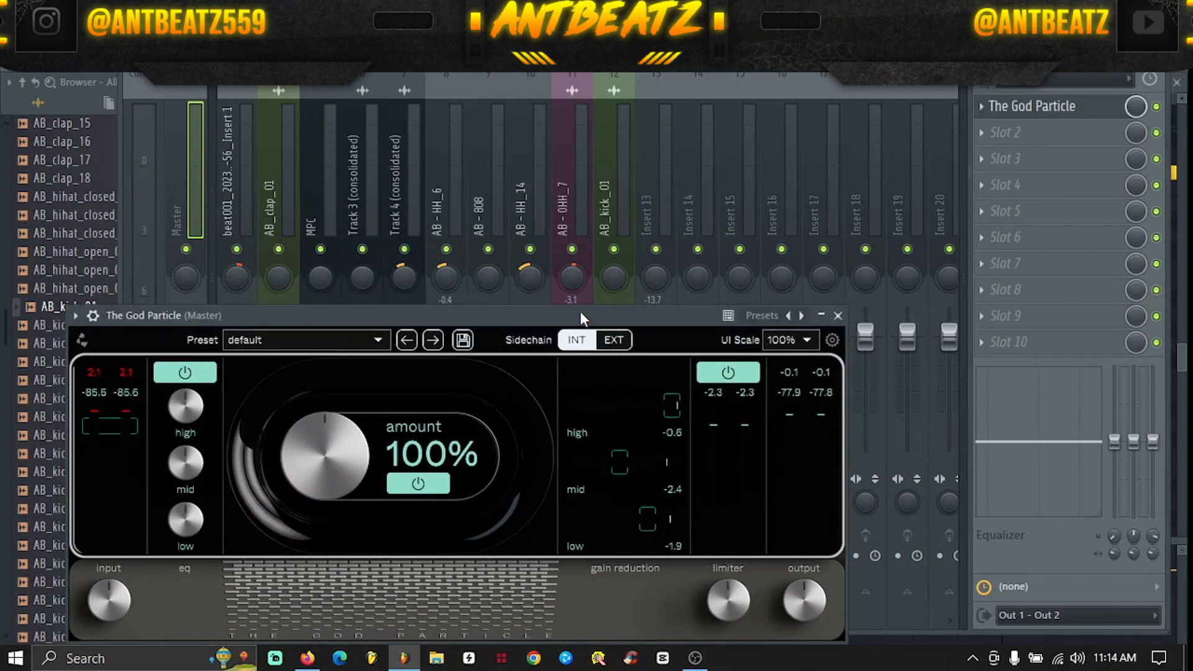
pyautogui.moveTo(580, 318); pyautogui.dragTo(586, 378)
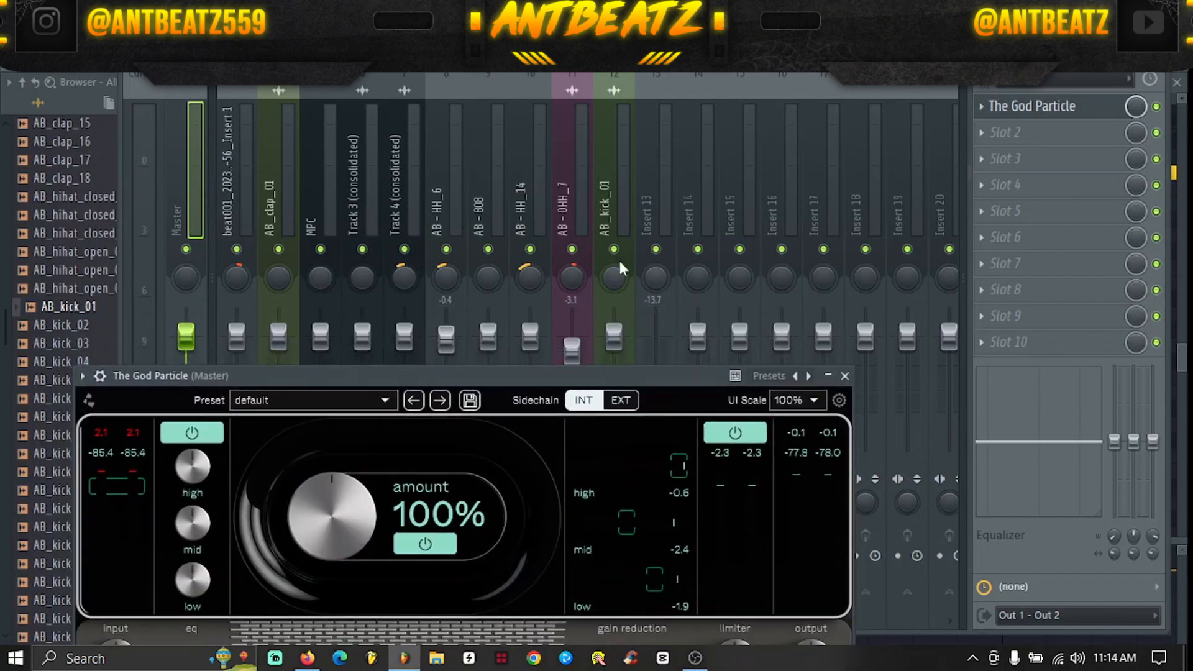
# Reopen The God Particle on the master track, bring its controls into view, and toggle its limiter
pyautogui.click(488, 182)
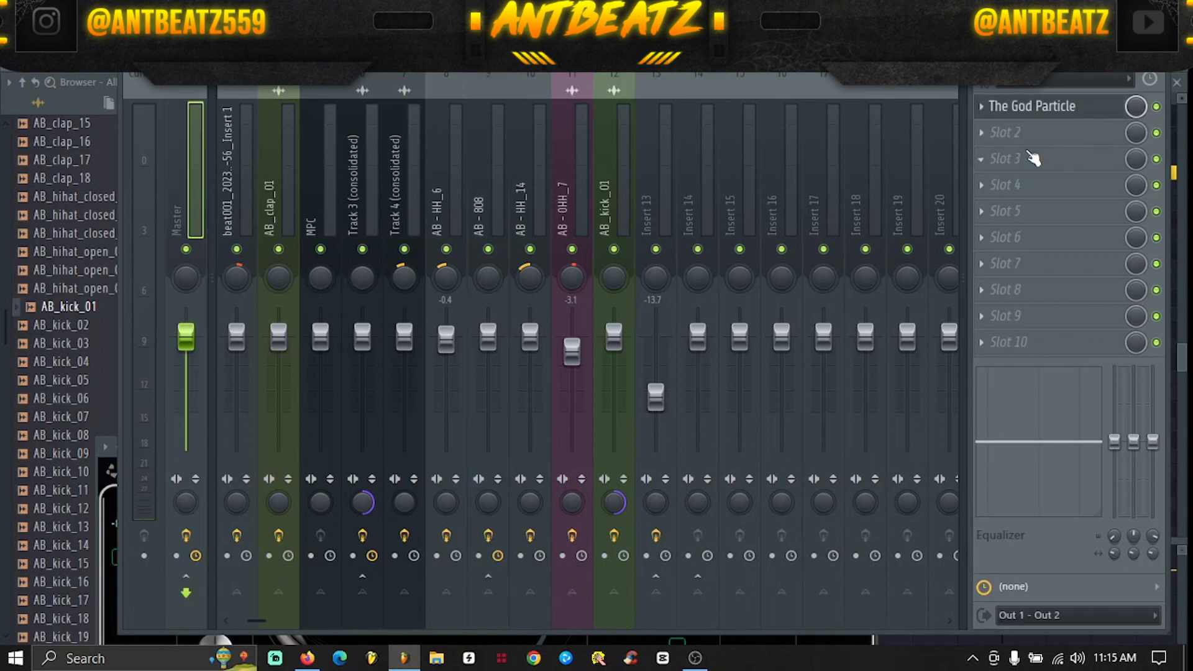
pyautogui.click(1034, 113)
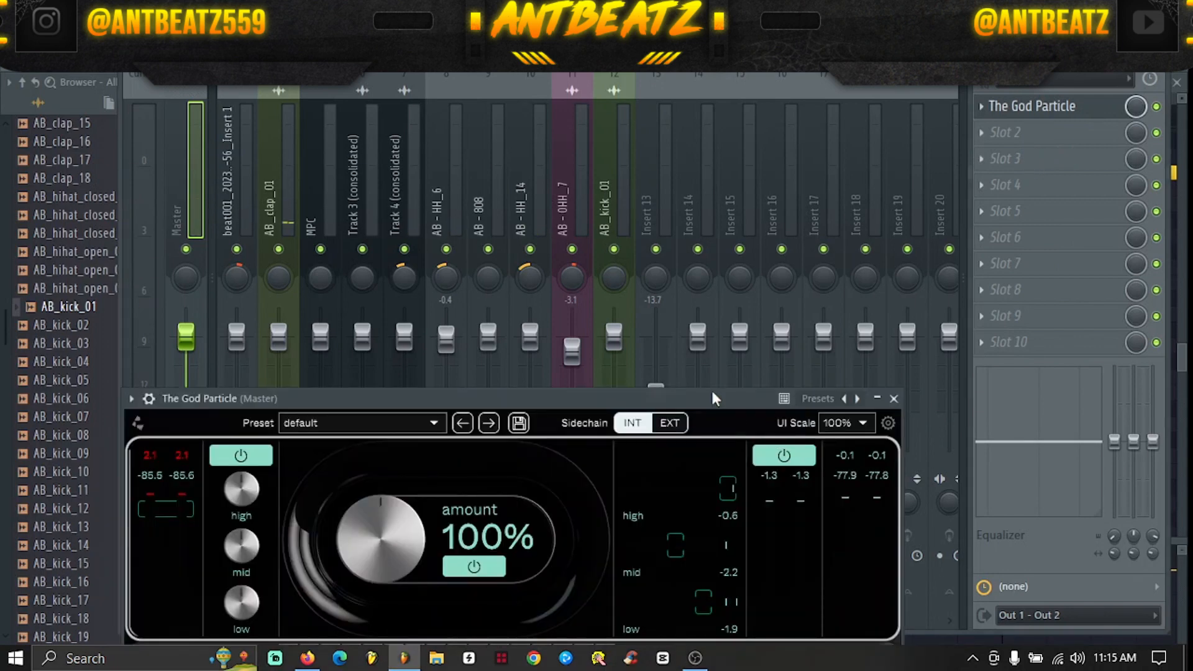
pyautogui.moveTo(715, 393); pyautogui.dragTo(712, 355)
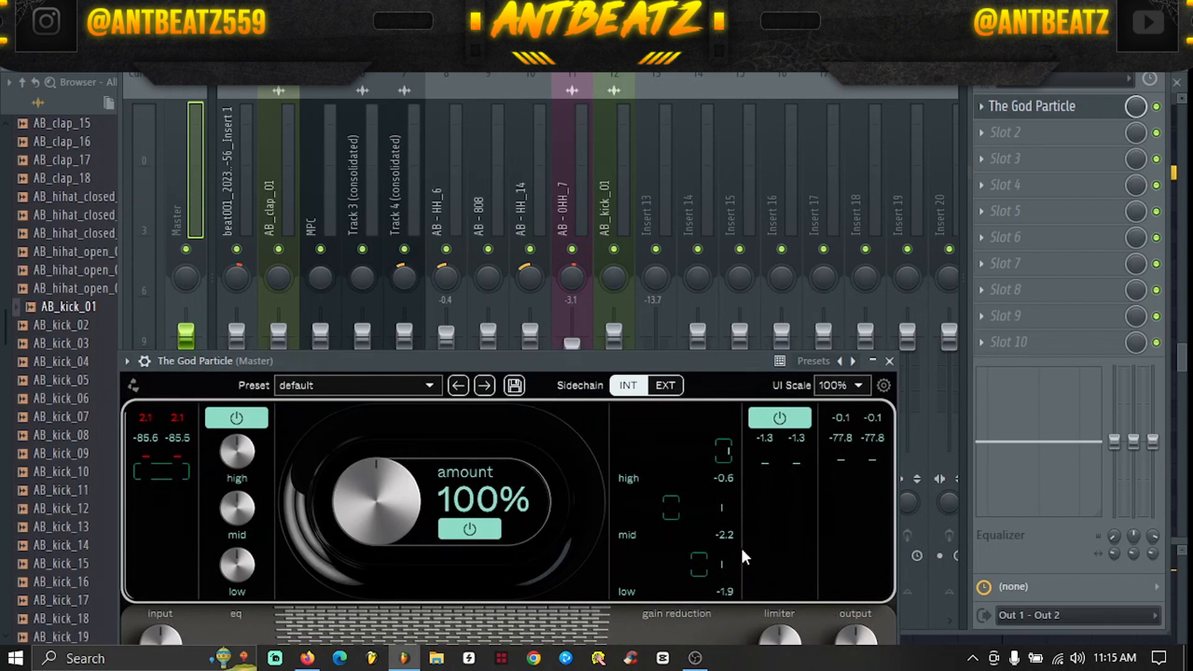
pyautogui.click(781, 417)
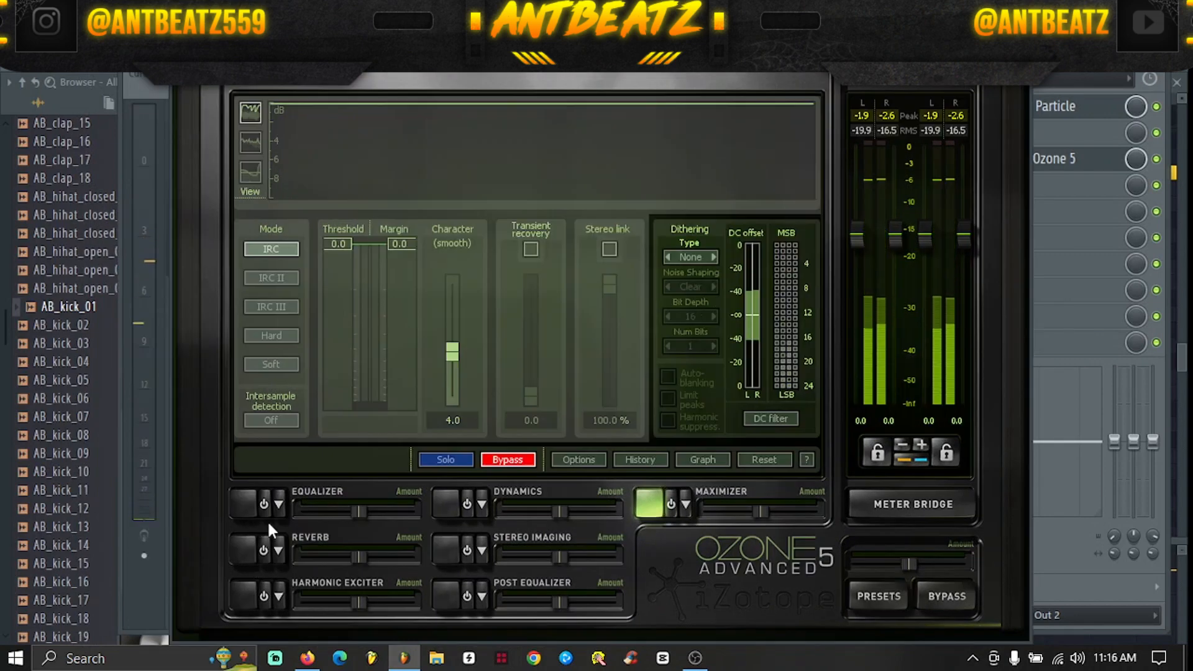
# Show Ozone 5's Equalizer and disable bands 2, 4, 6 and 8, leaving only band 1 active
pyautogui.click(246, 510)
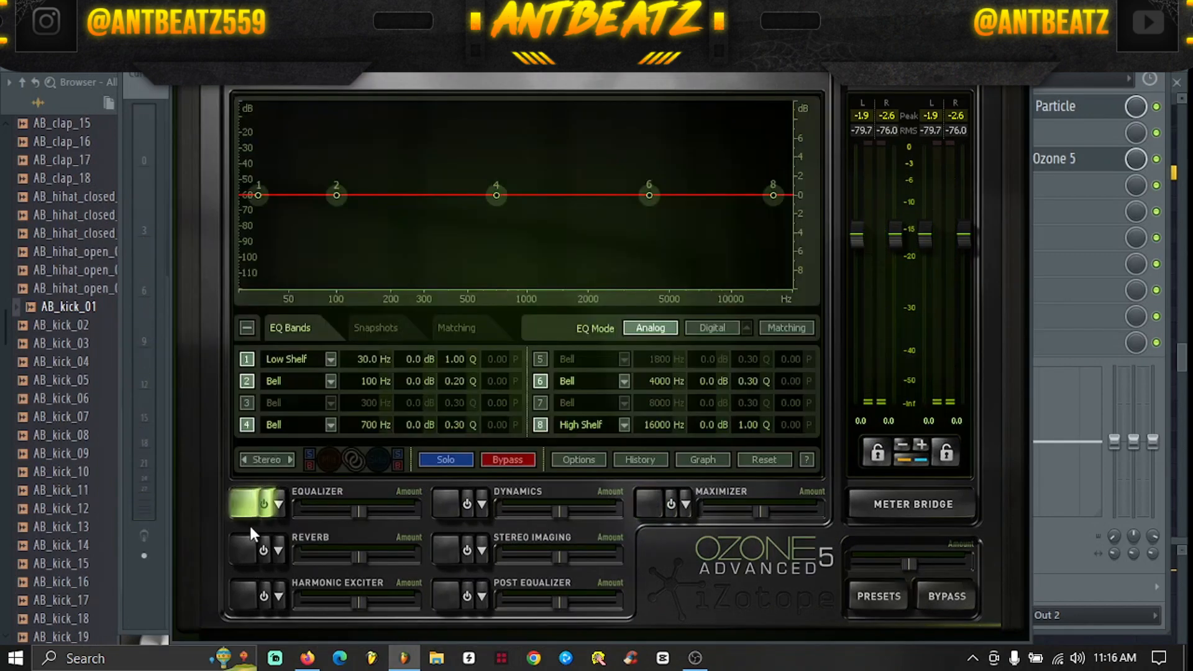
pyautogui.click(247, 425)
pyautogui.click(247, 381)
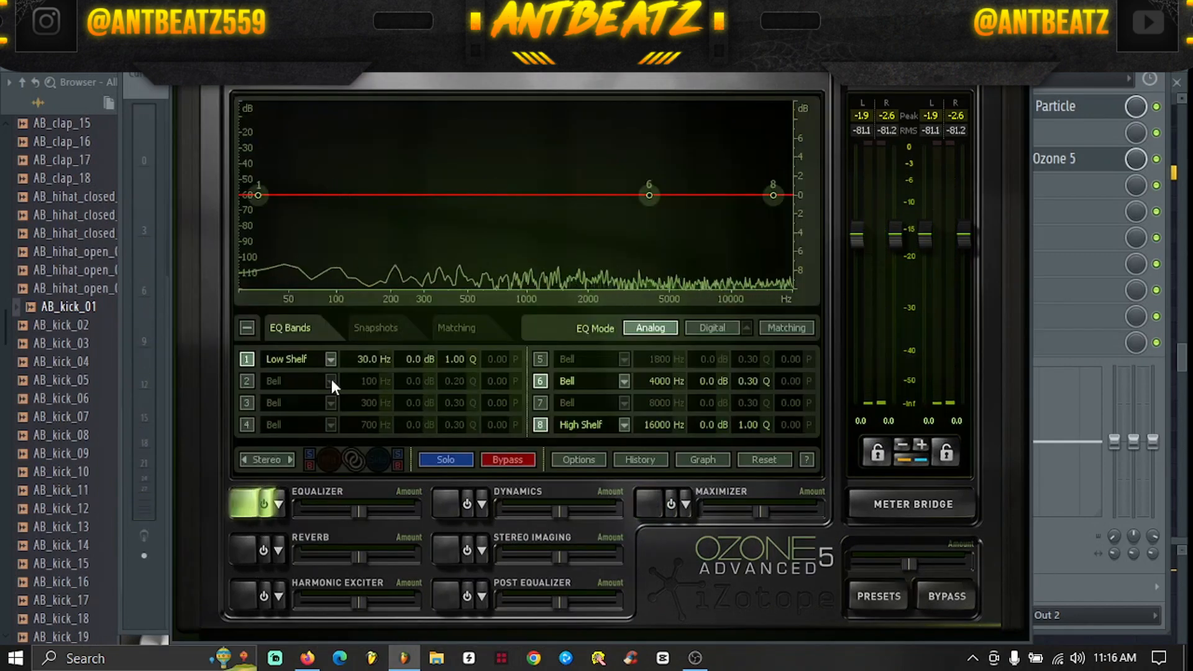
pyautogui.click(546, 427)
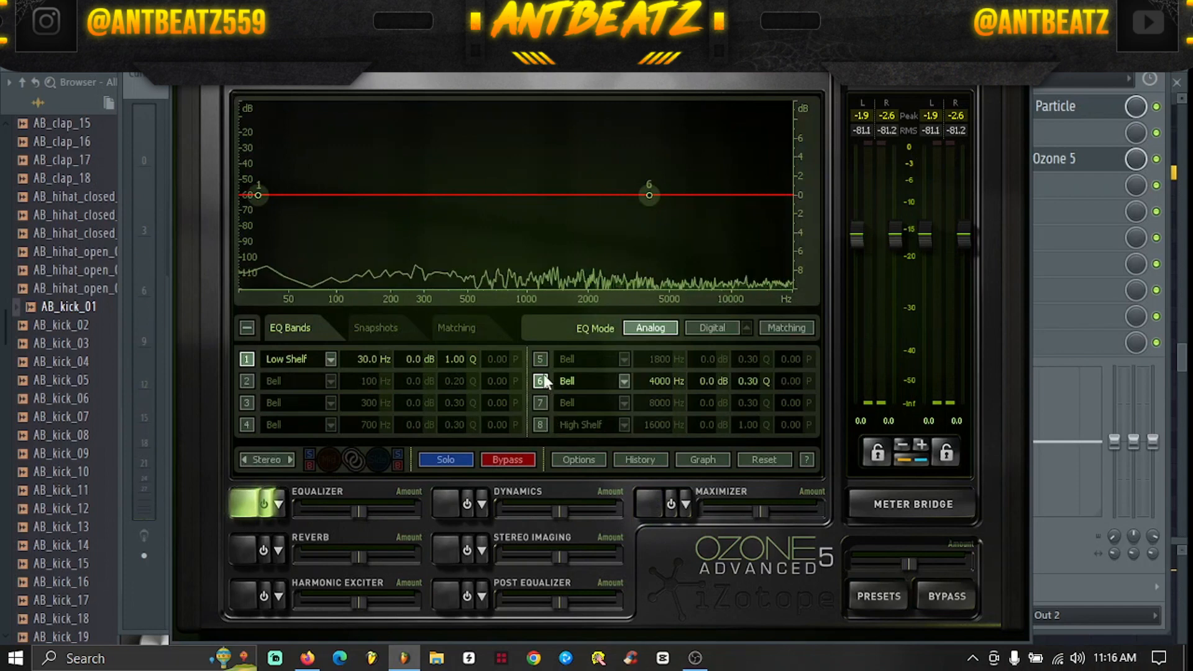
pyautogui.click(542, 380)
# Make EQ band 1 a flat highpass with a slope of 24 and a frequency of 22 Hz
pyautogui.click(331, 359)
pyautogui.moveTo(304, 341)
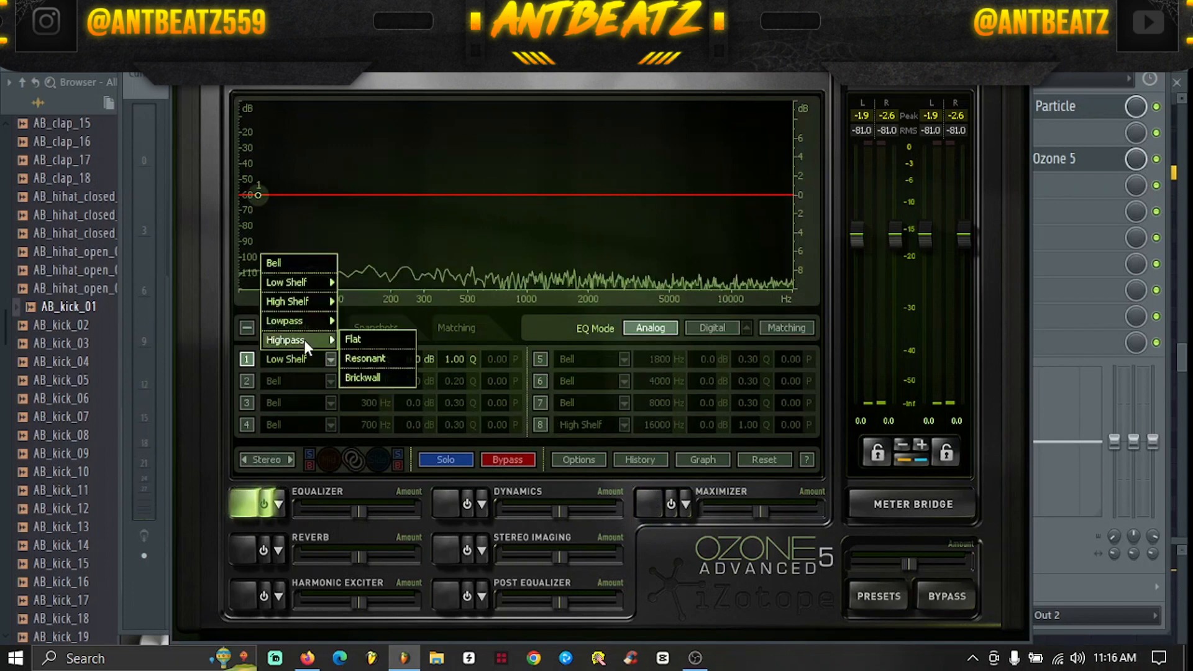
pyautogui.click(375, 337)
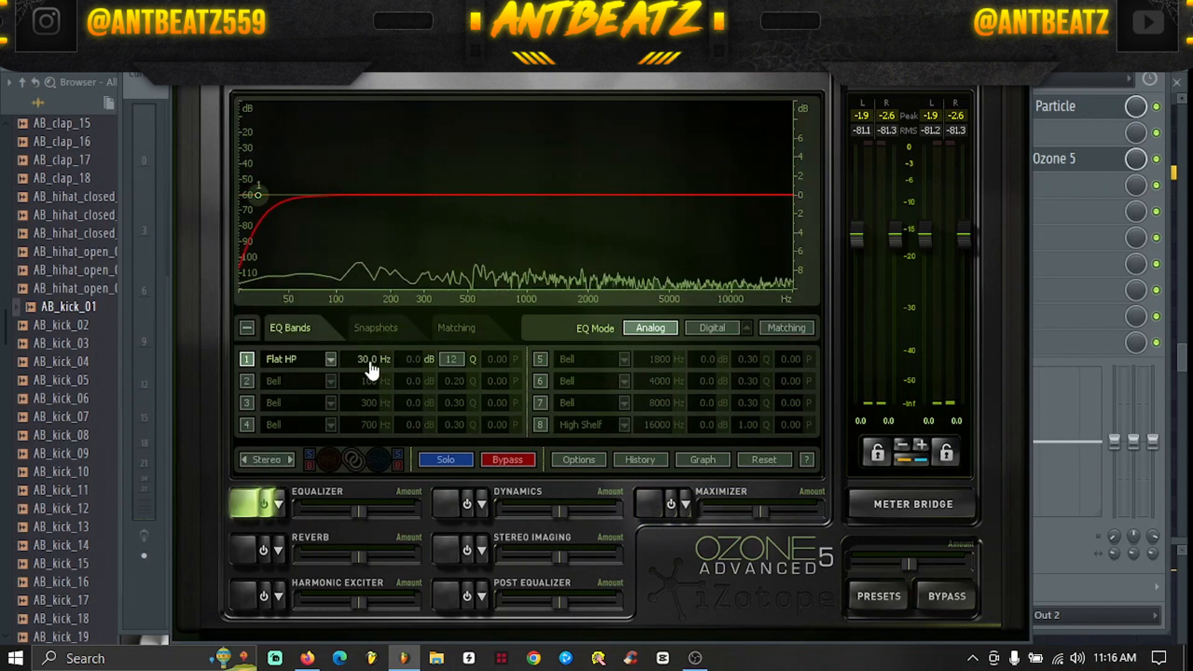
pyautogui.click(449, 361)
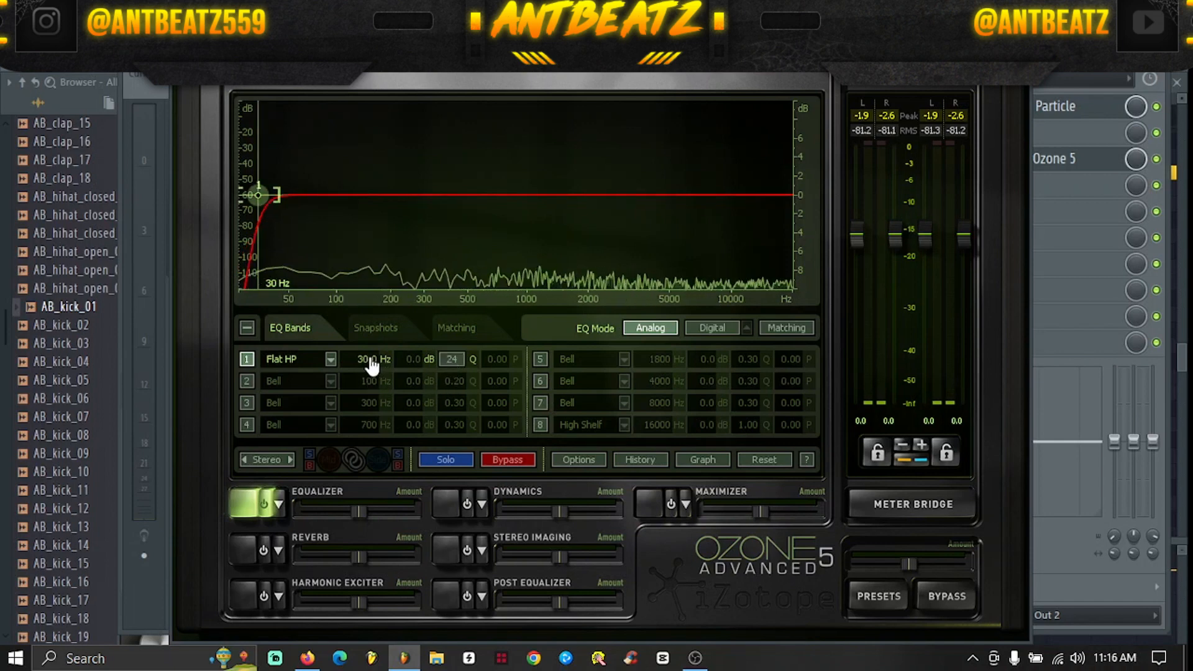
pyautogui.moveTo(367, 366); pyautogui.dragTo(340, 375)
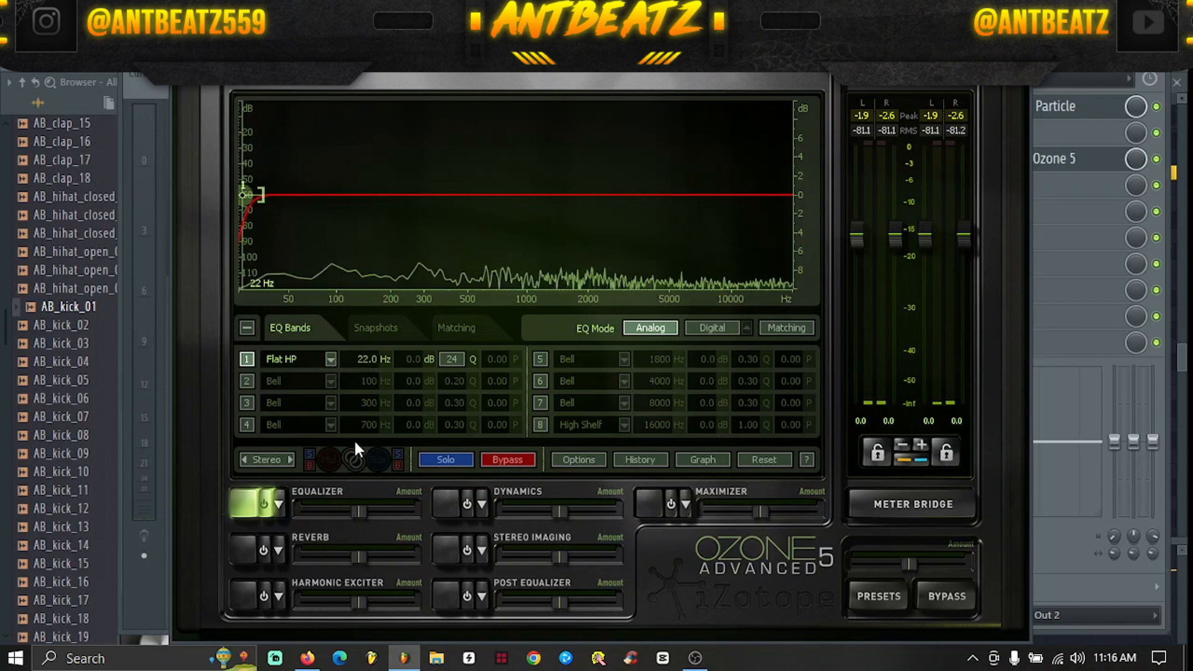
# Start playback and enable Ozone's Stereo Imaging, narrowing the band 1 width to -100%
pyautogui.press('space')
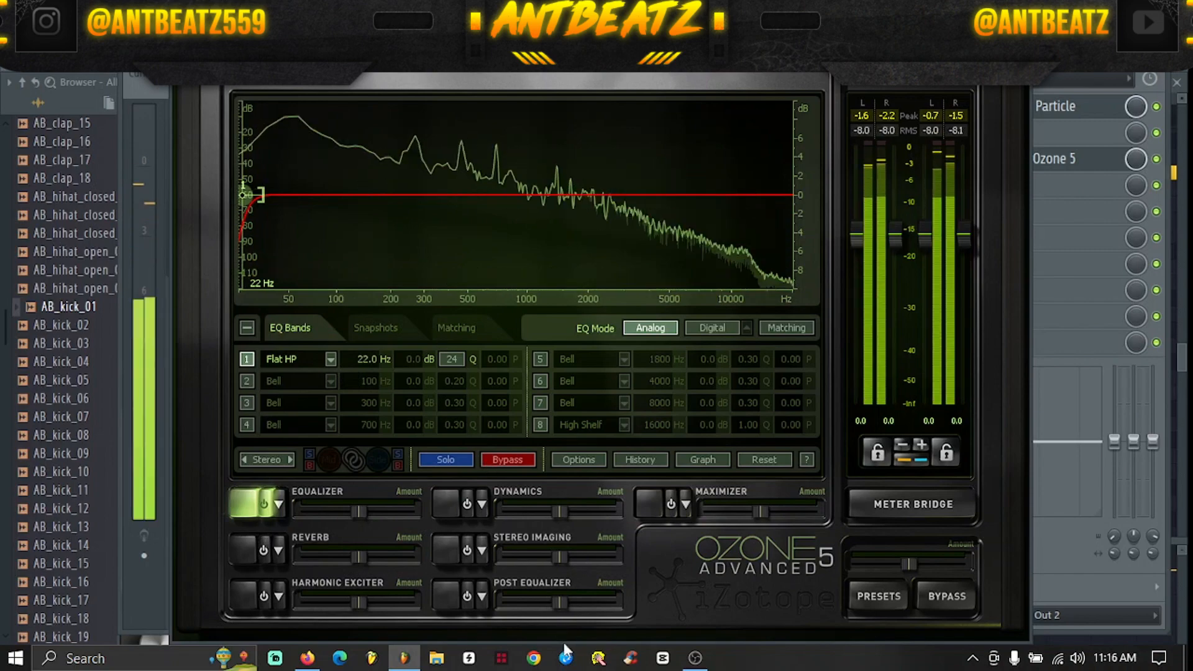
pyautogui.click(447, 549)
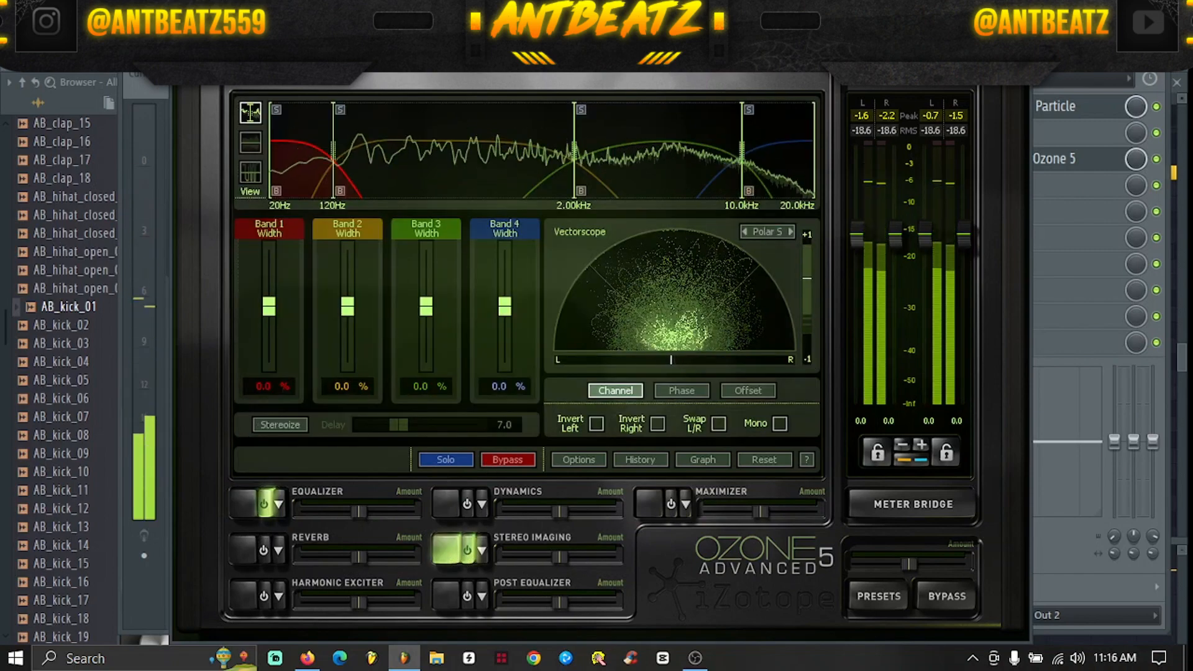
pyautogui.moveTo(269, 306); pyautogui.dragTo(332, 382)
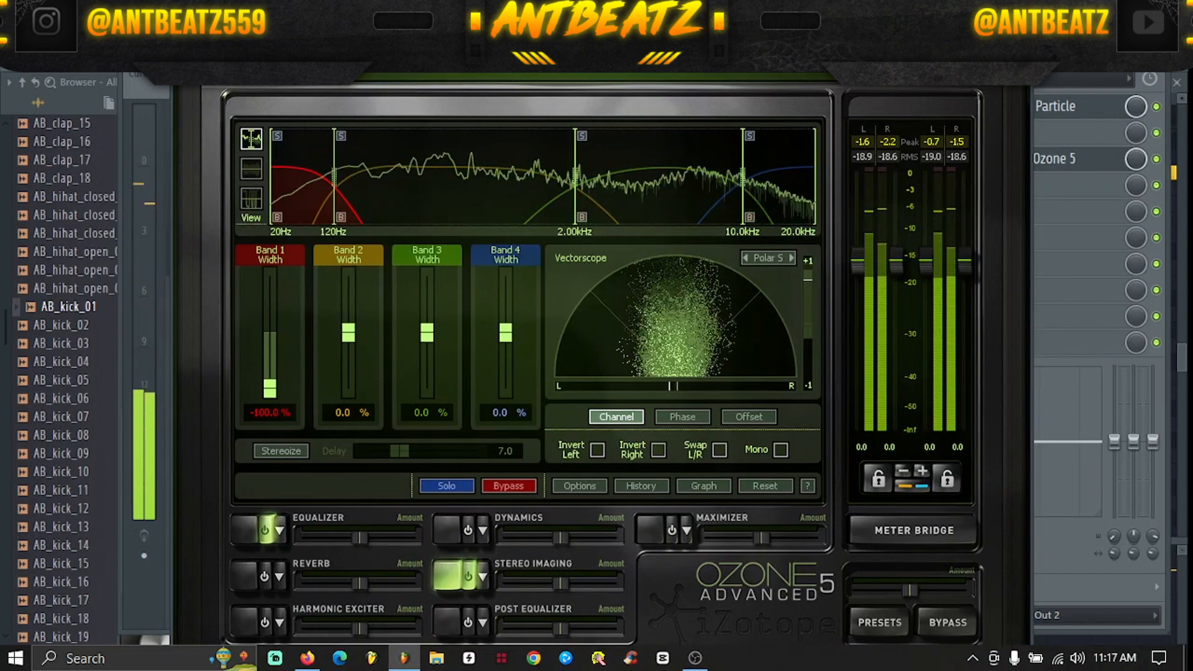
# Enable Ozone's Maximizer in IRC II mode with character 0.0, and lower its threshold to about -6.6 dB during playback
pyautogui.click(653, 531)
pyautogui.click(652, 531)
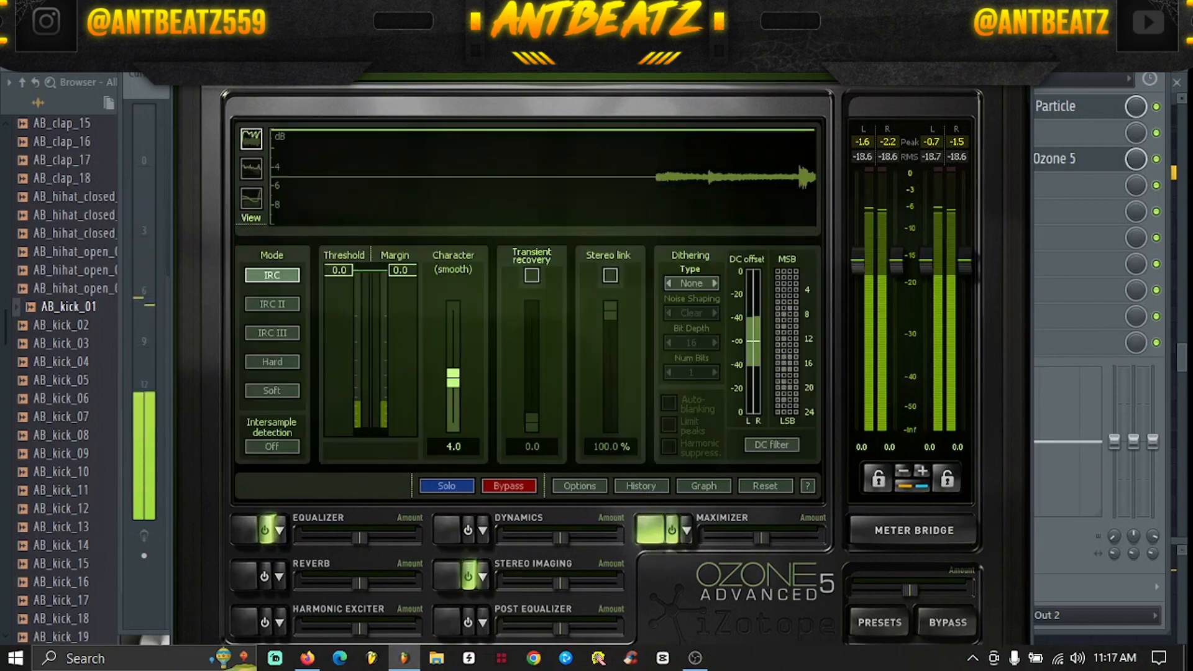
pyautogui.moveTo(453, 378); pyautogui.dragTo(453, 429)
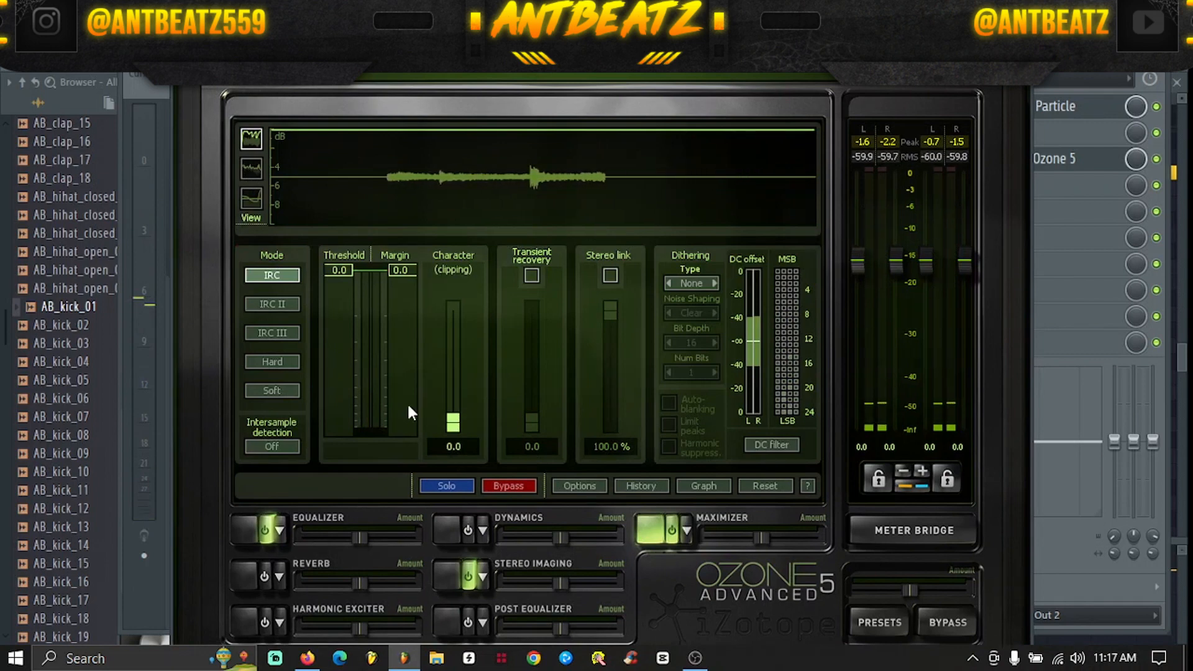
pyautogui.click(281, 304)
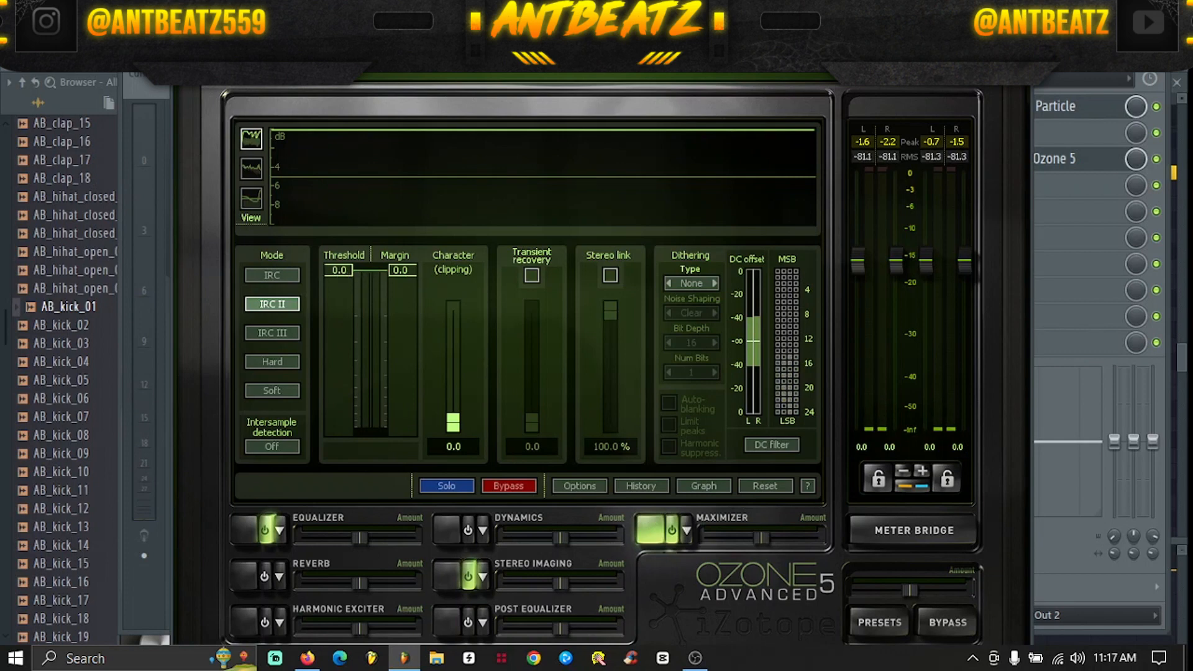
pyautogui.press('space')
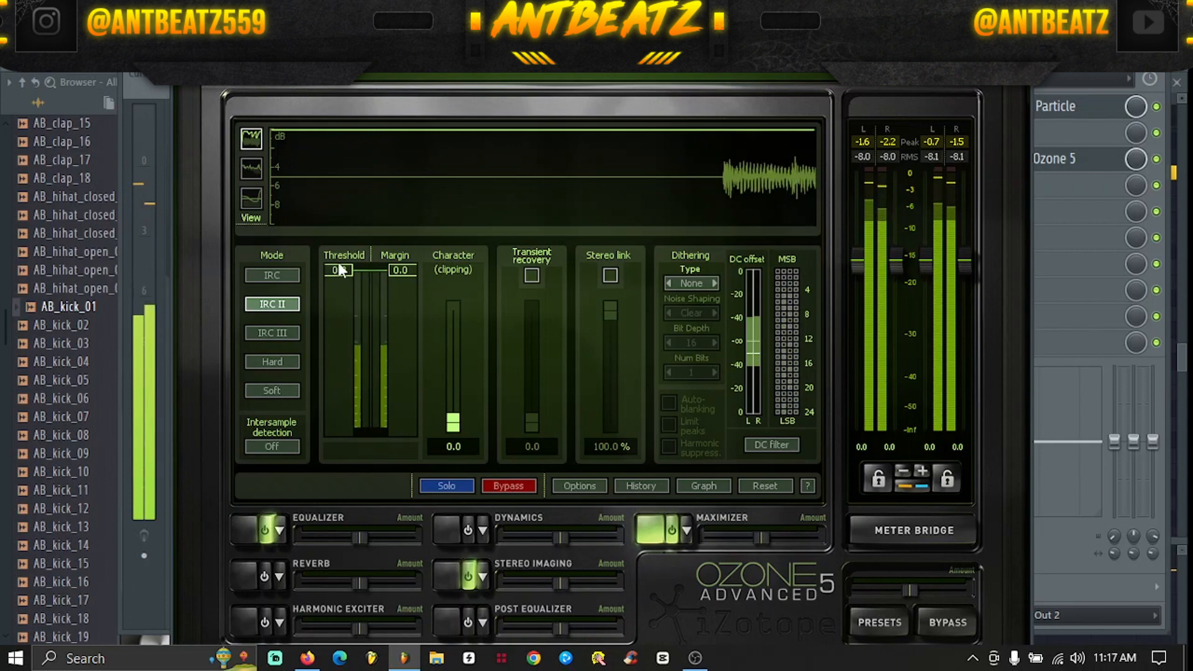
pyautogui.moveTo(339, 270); pyautogui.dragTo(341, 362)
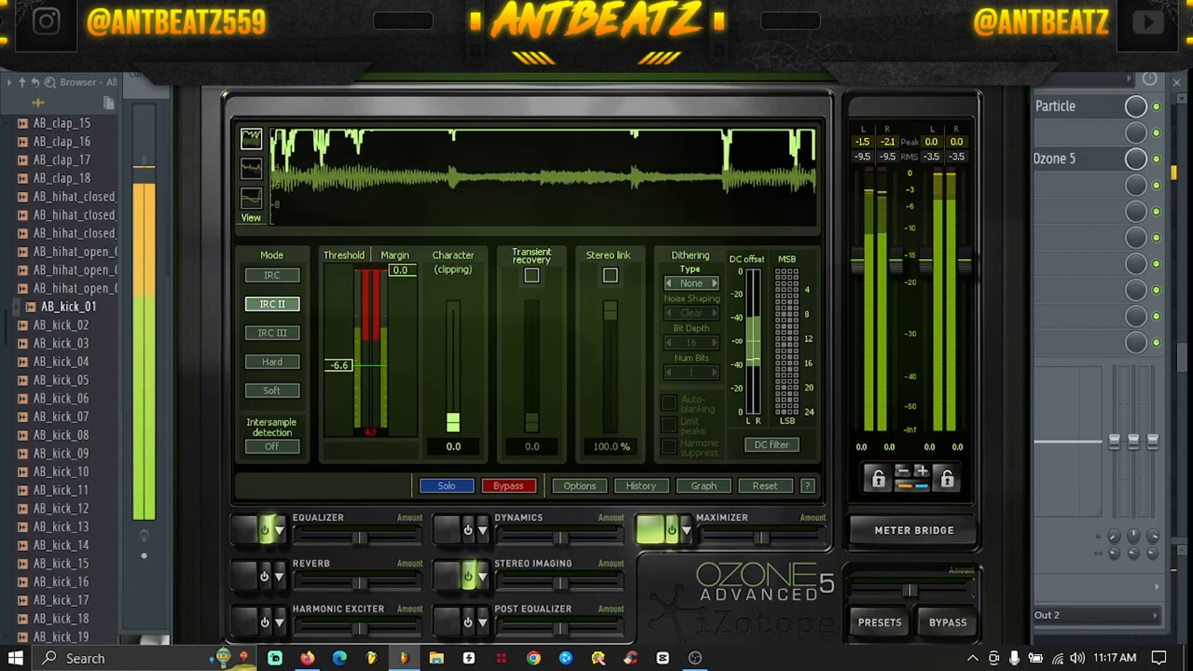
# Load mvMeter2 into the master's slot 7 and set its VU reference level to -1 dBFS
pyautogui.click(1079, 270)
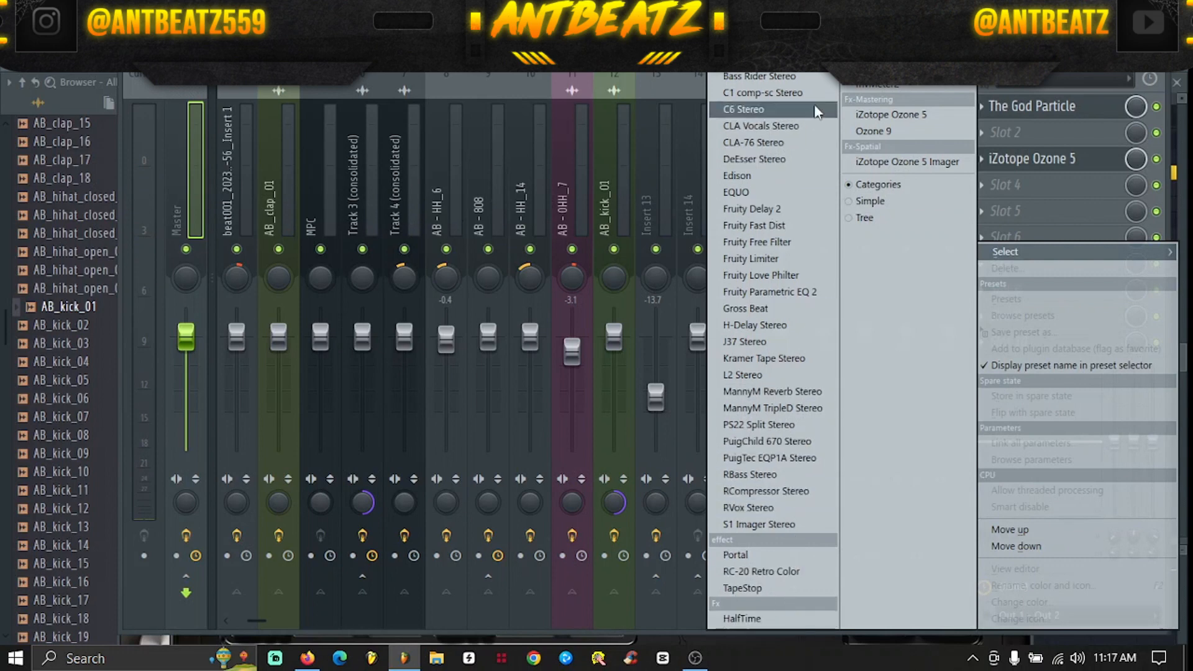
pyautogui.click(869, 87)
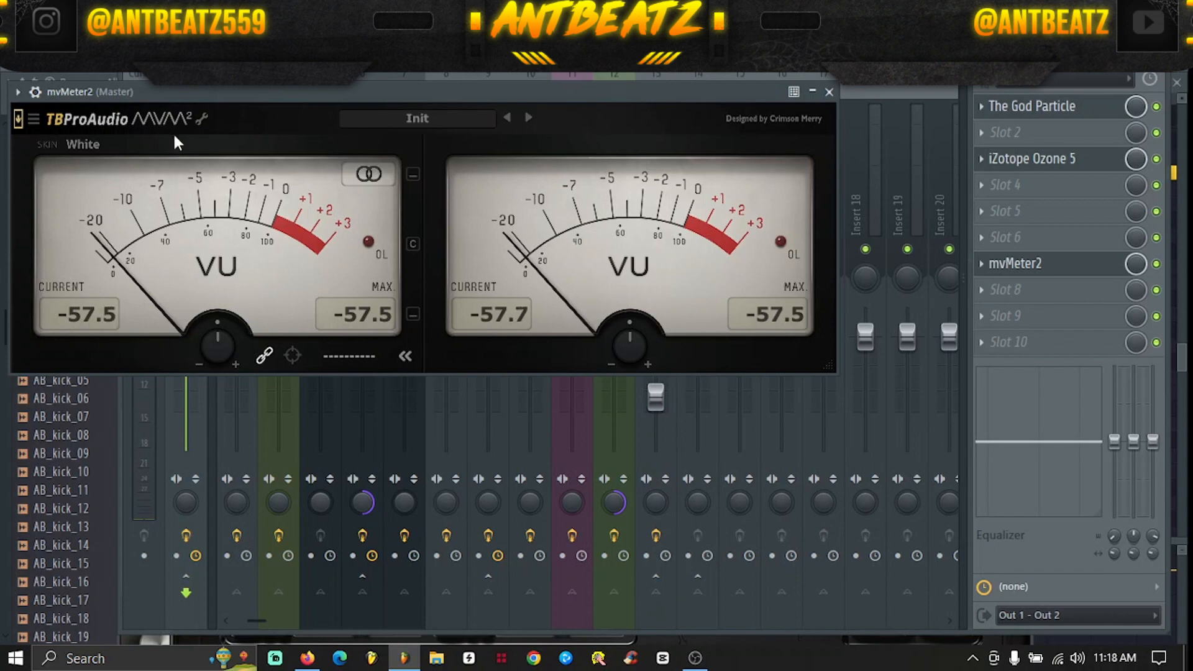
pyautogui.click(202, 120)
pyautogui.moveTo(255, 217); pyautogui.dragTo(255, 186)
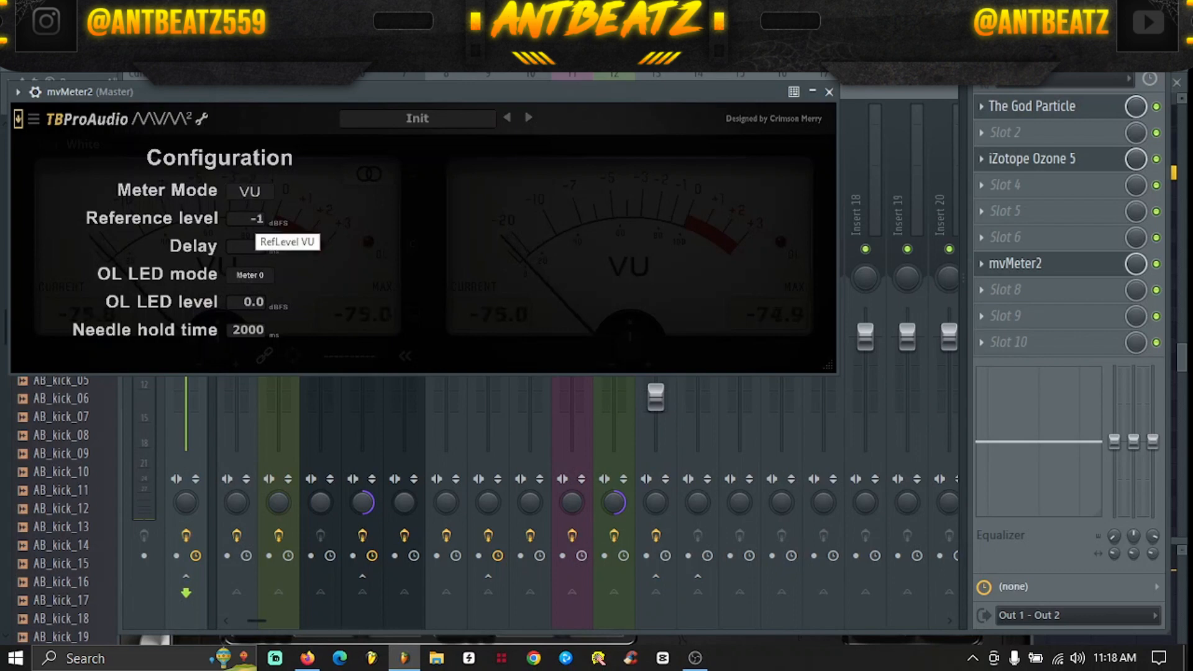
pyautogui.click(205, 119)
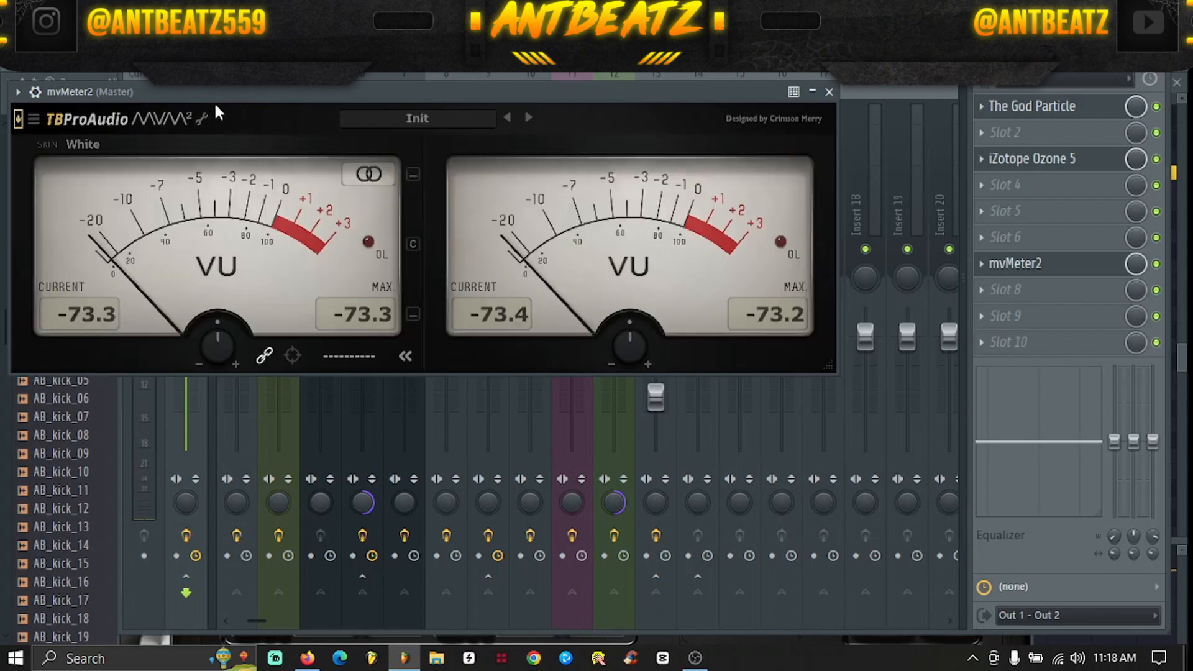
# Play the beat to check the master's level on the mvMeter2 VU meters, then stop playback
pyautogui.press('space')
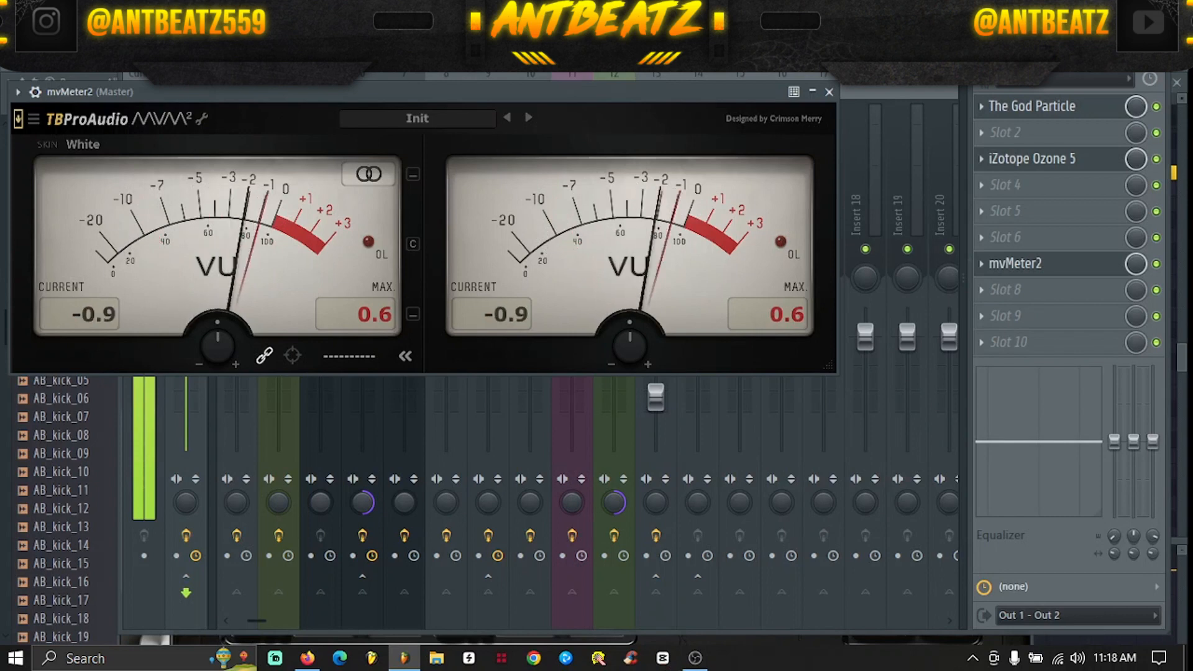
pyautogui.press('space')
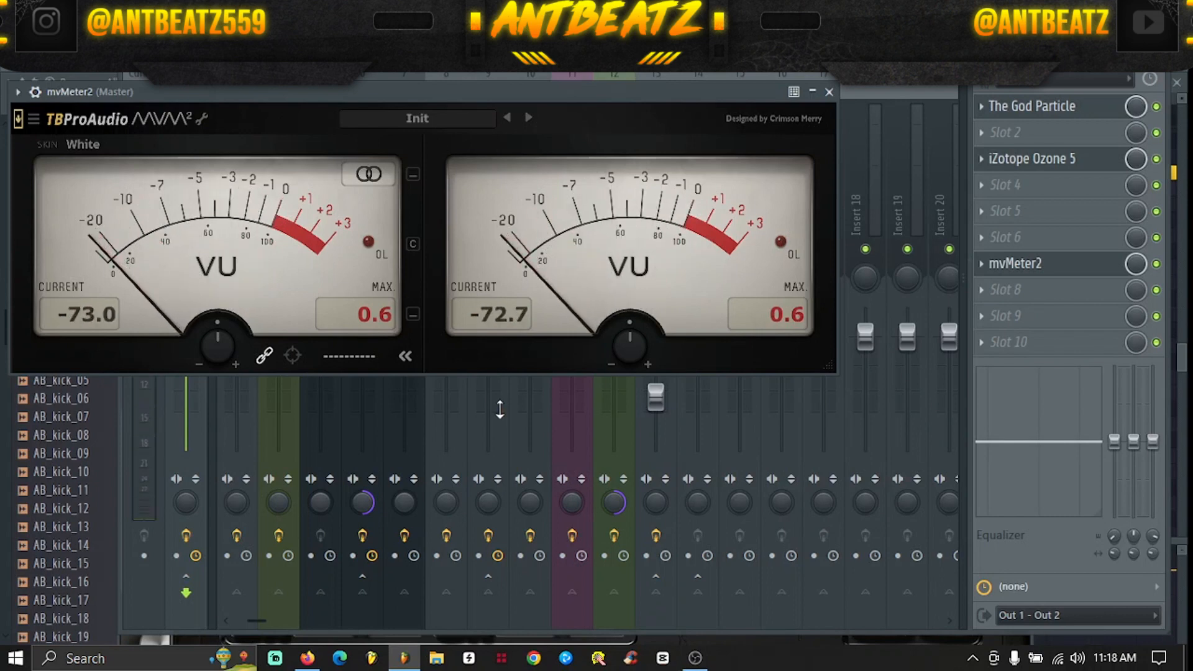
# Close mvMeter2 and bring up the Playlist with the beat's full arrangement
pyautogui.click(829, 92)
pyautogui.moveTo(691, 53)
pyautogui.mouseDown()
pyautogui.moveTo(692, 86)
pyautogui.moveTo(697, 63)
pyautogui.mouseUp()
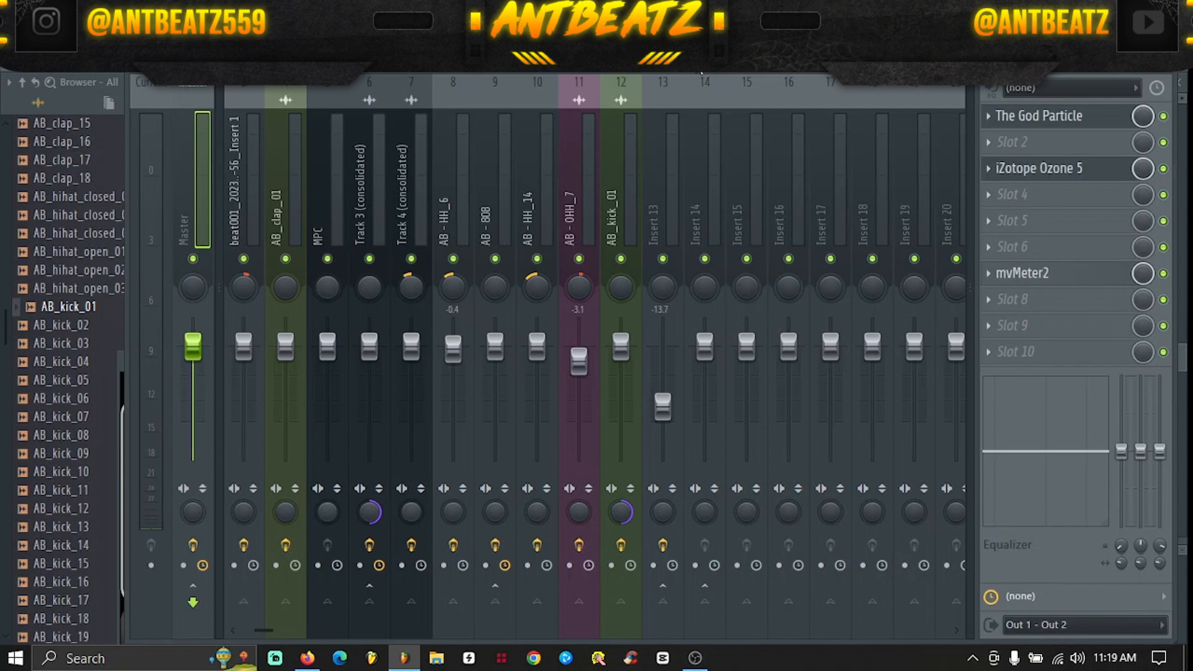
pyautogui.press('F5')
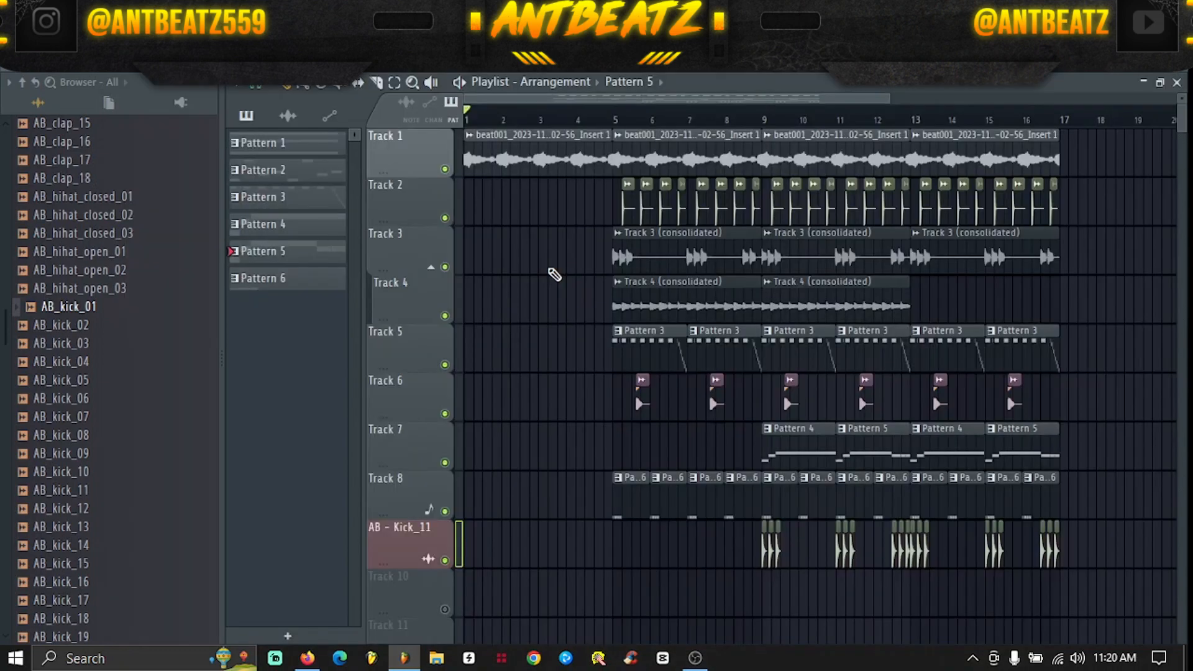